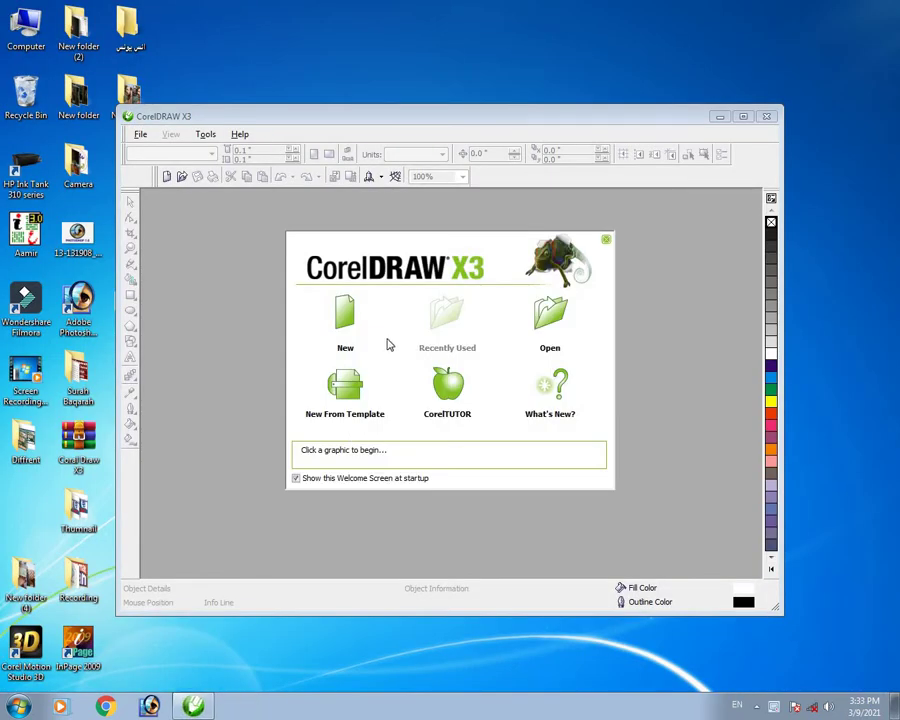
# Create a new document, maximize the window and set the page to A4 landscape.
pyautogui.click(343, 320)
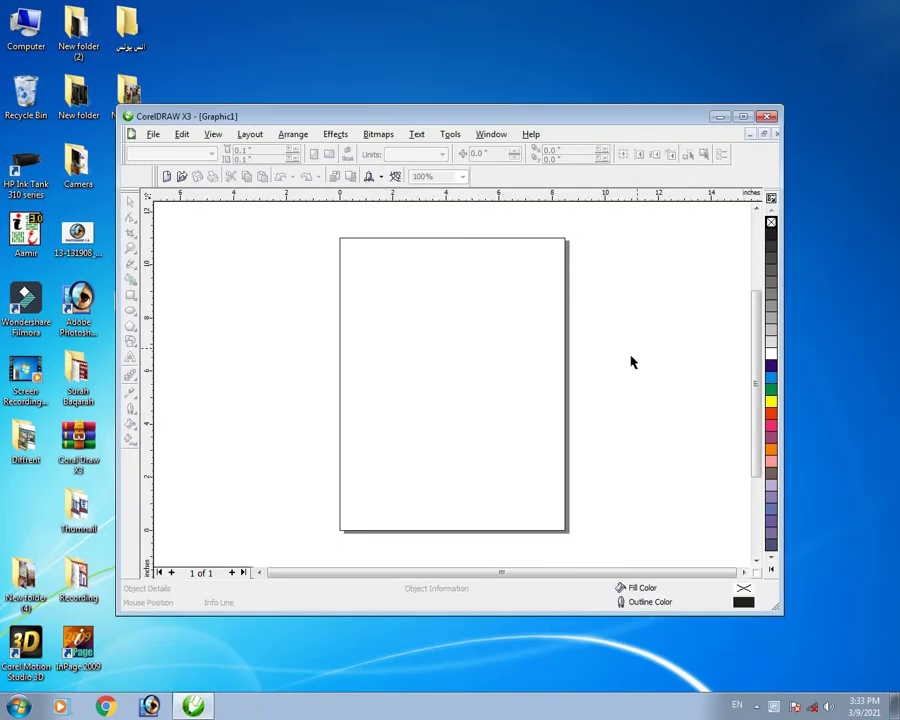
pyautogui.click(746, 119)
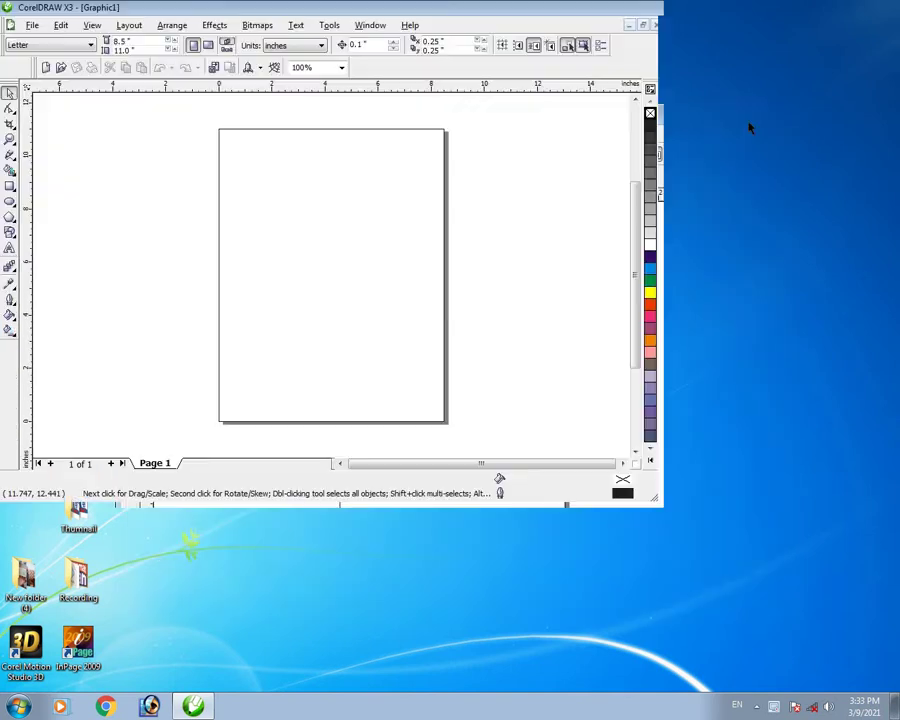
pyautogui.click(90, 48)
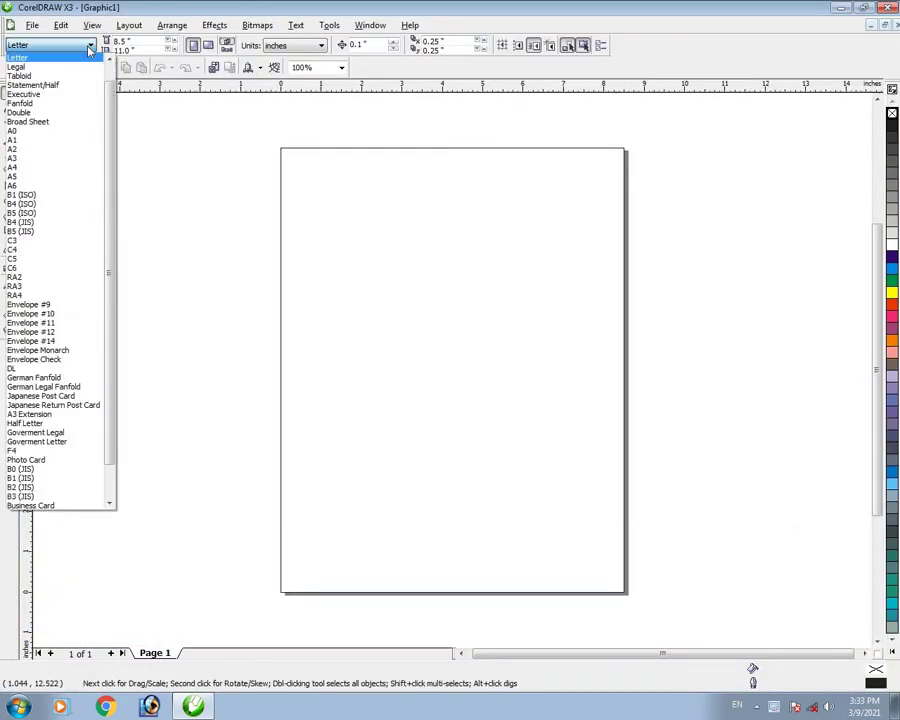
pyautogui.click(50, 172)
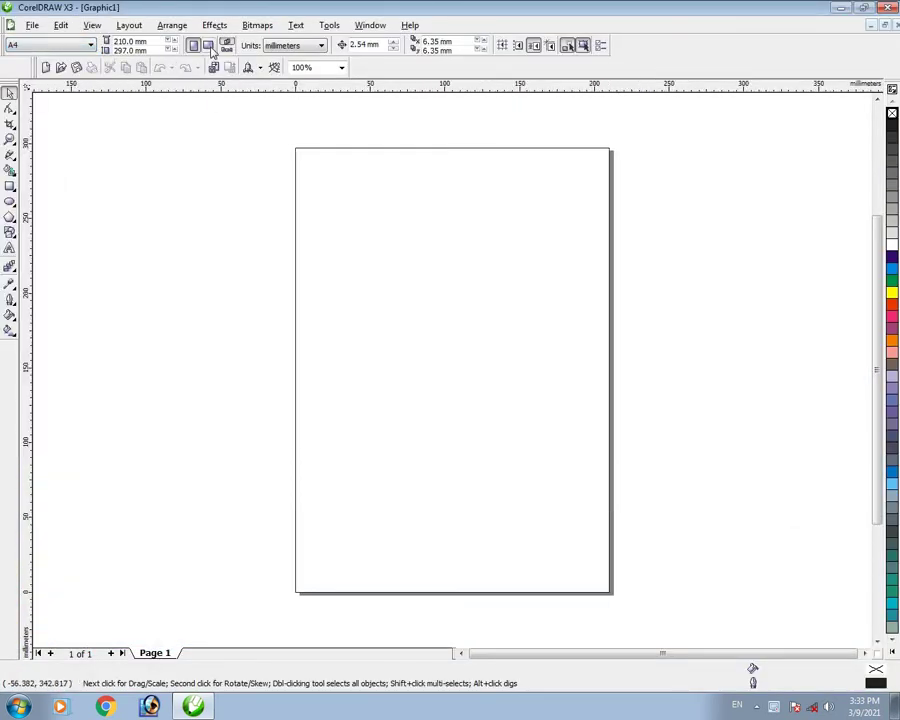
pyautogui.click(209, 46)
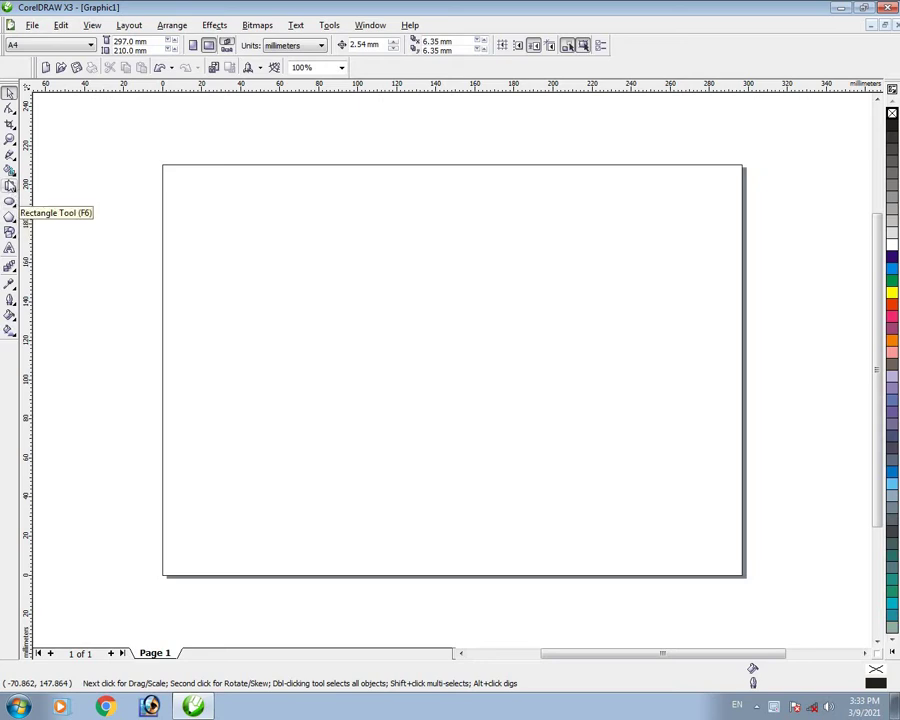
# Draw an upright rectangle near the page's centre and enlarge it to about 64 × 86 mm.
pyautogui.click(9, 188)
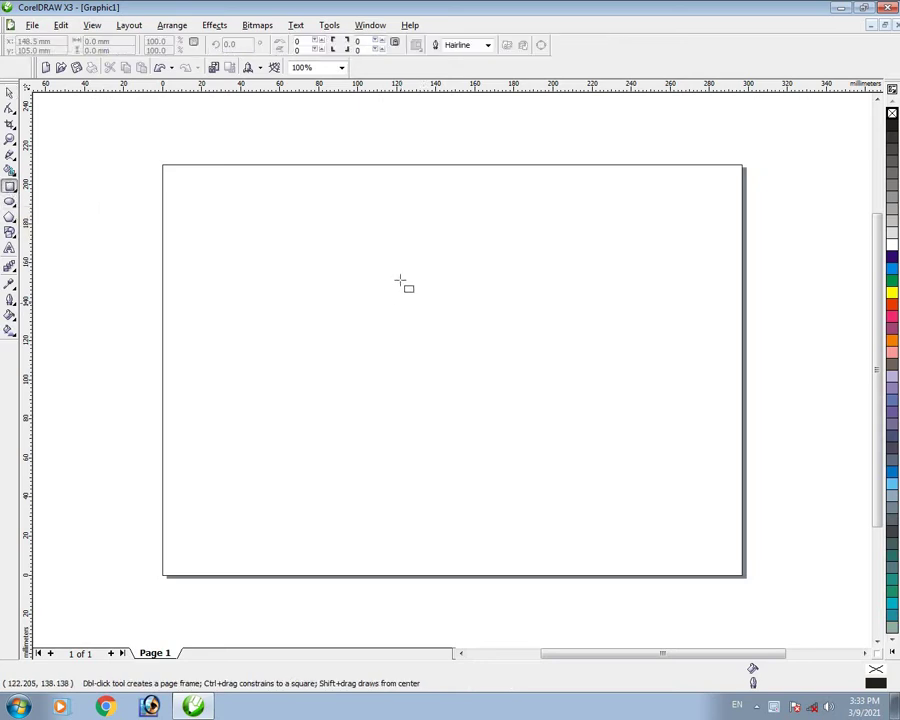
pyautogui.moveTo(398, 274); pyautogui.dragTo(487, 393)
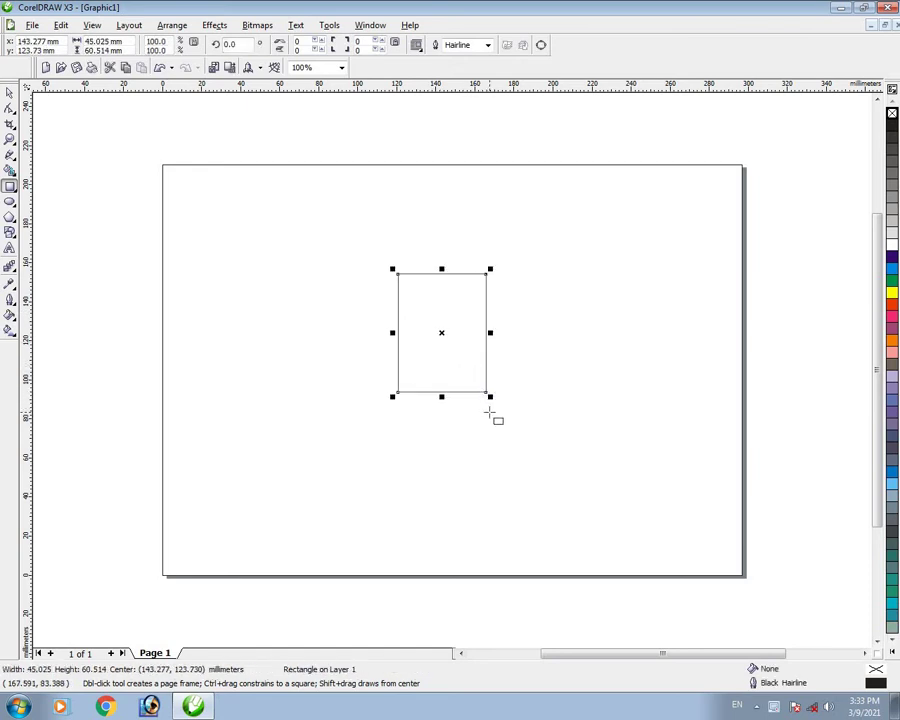
pyautogui.click(9, 92)
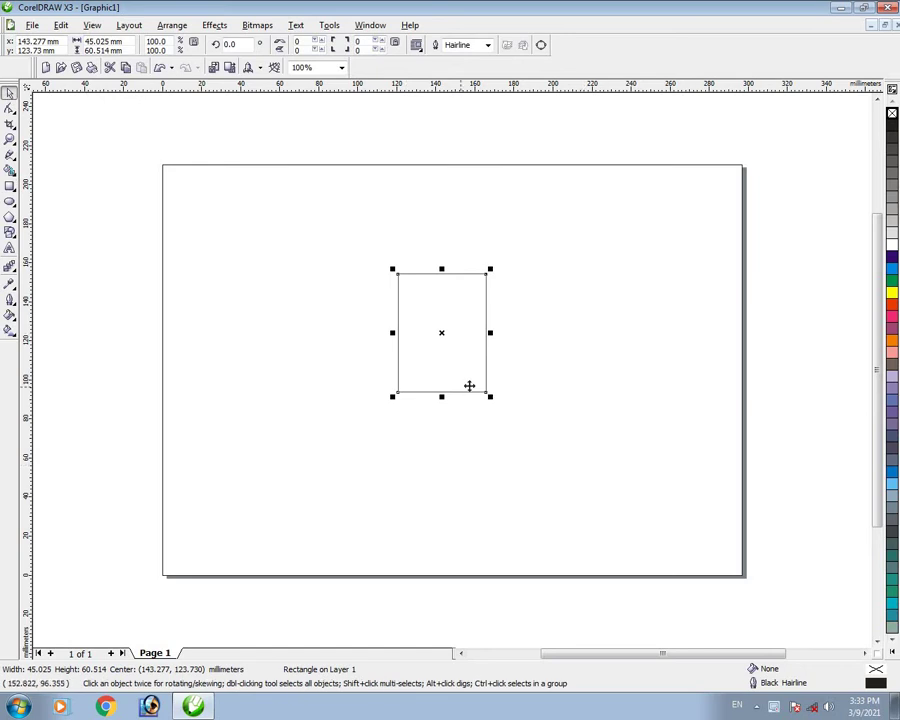
pyautogui.moveTo(490, 397); pyautogui.dragTo(526, 435)
pyautogui.moveTo(396, 427); pyautogui.dragTo(367, 453)
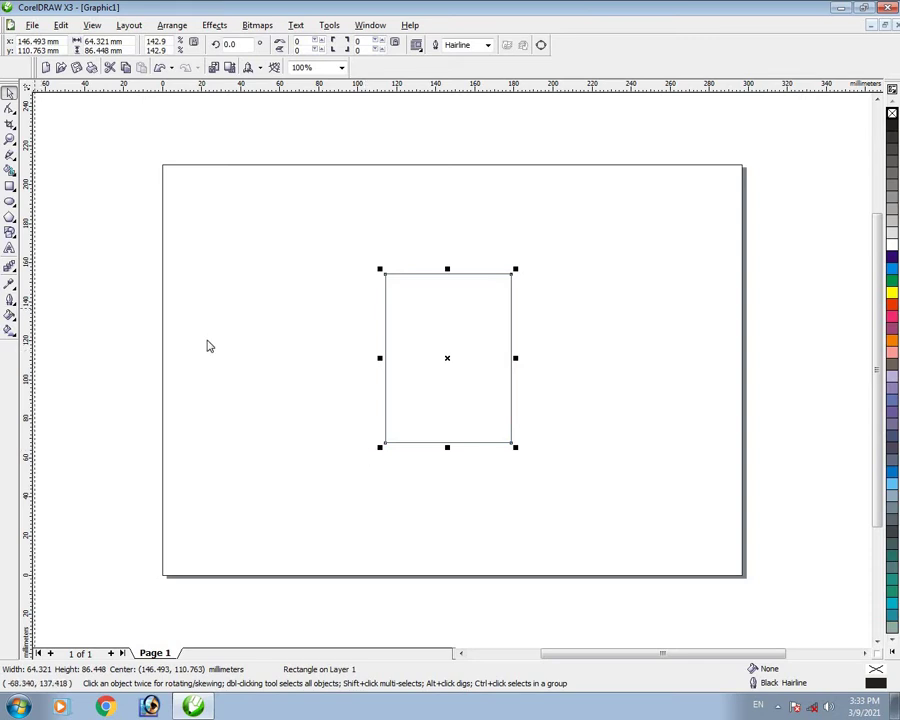
# Place a vertical guideline and align it precisely with the rectangle's centre, at about 146.4 mm.
pyautogui.moveTo(29, 307); pyautogui.dragTo(446, 442)
pyautogui.click(462, 412)
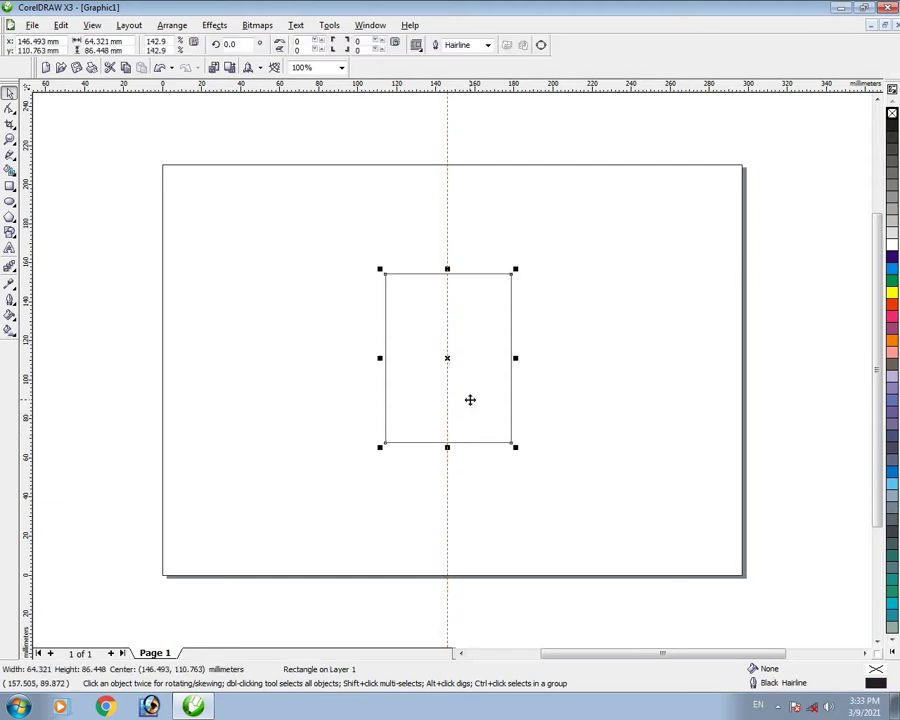
pyautogui.scroll(4, 446, 362)
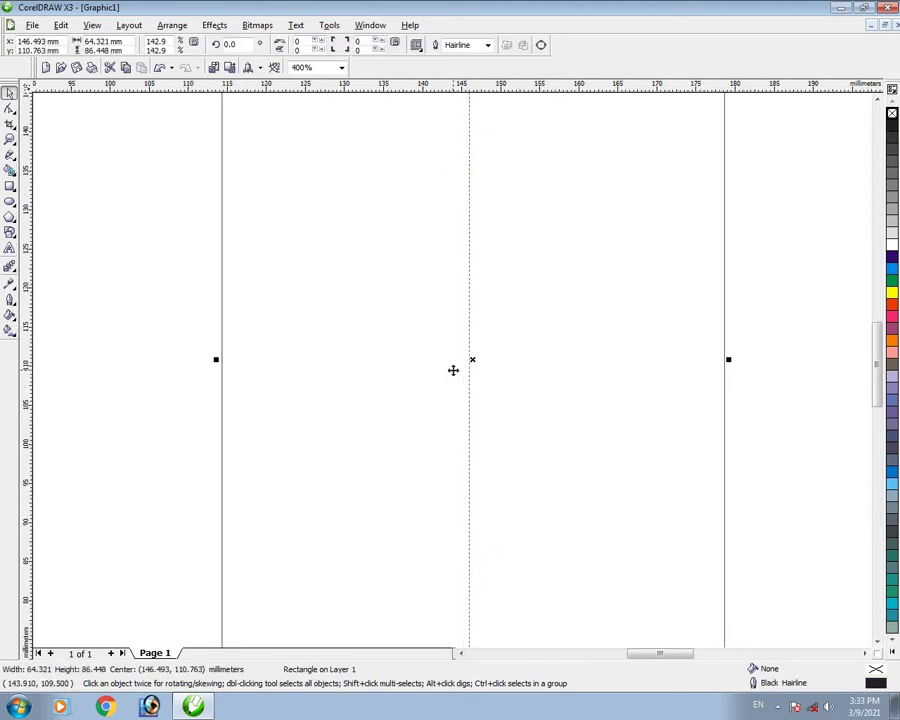
pyautogui.moveTo(460, 391); pyautogui.dragTo(478, 396)
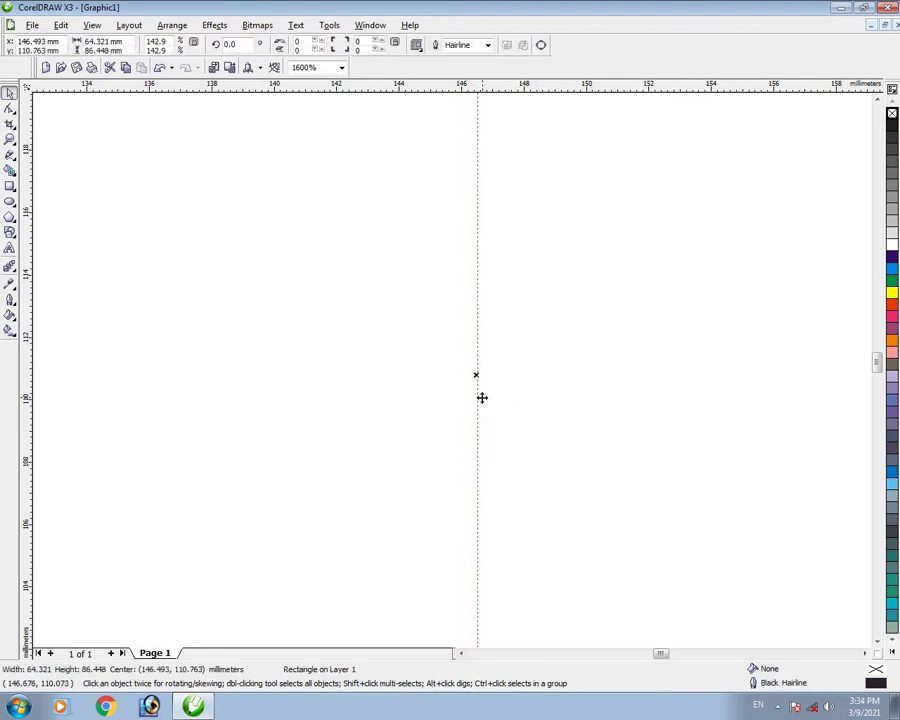
pyautogui.click(478, 397)
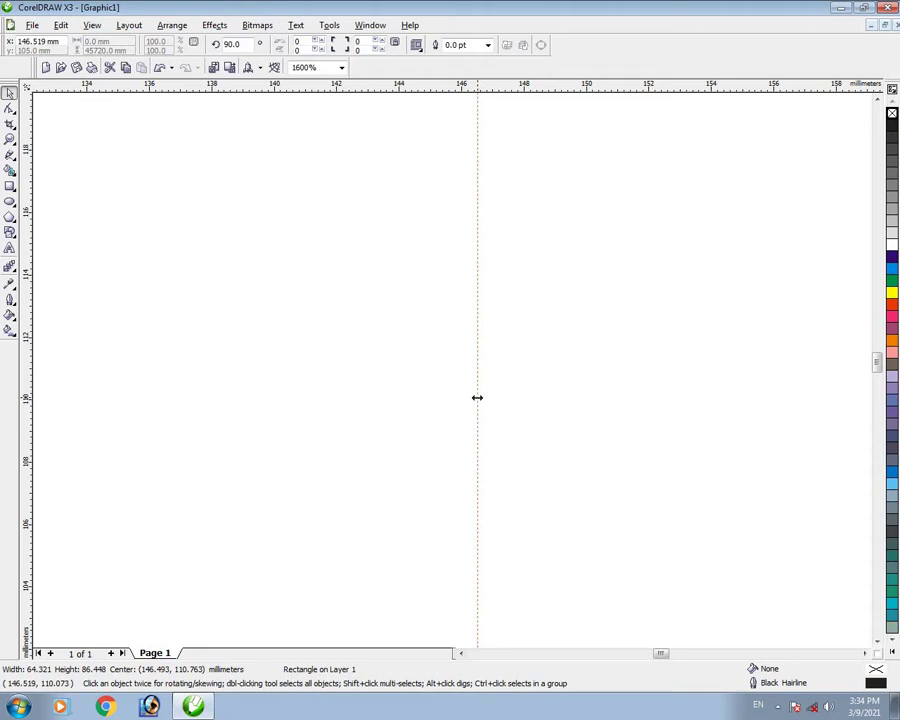
pyautogui.moveTo(477, 397); pyautogui.dragTo(475, 397)
pyautogui.click(494, 394)
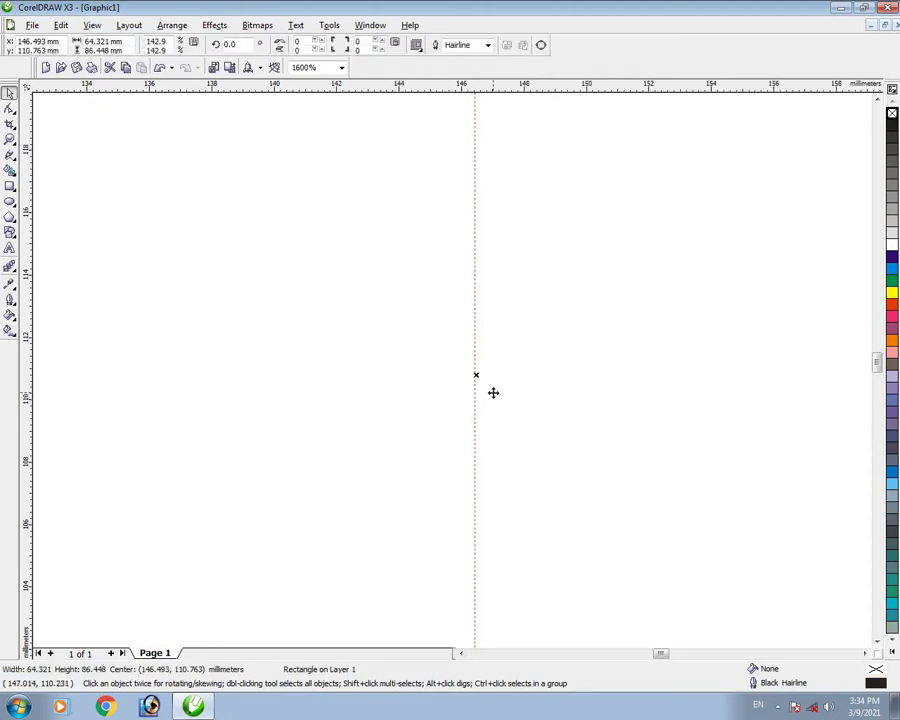
pyautogui.scroll(-2, 494, 392)
pyautogui.scroll(-2, 452, 370)
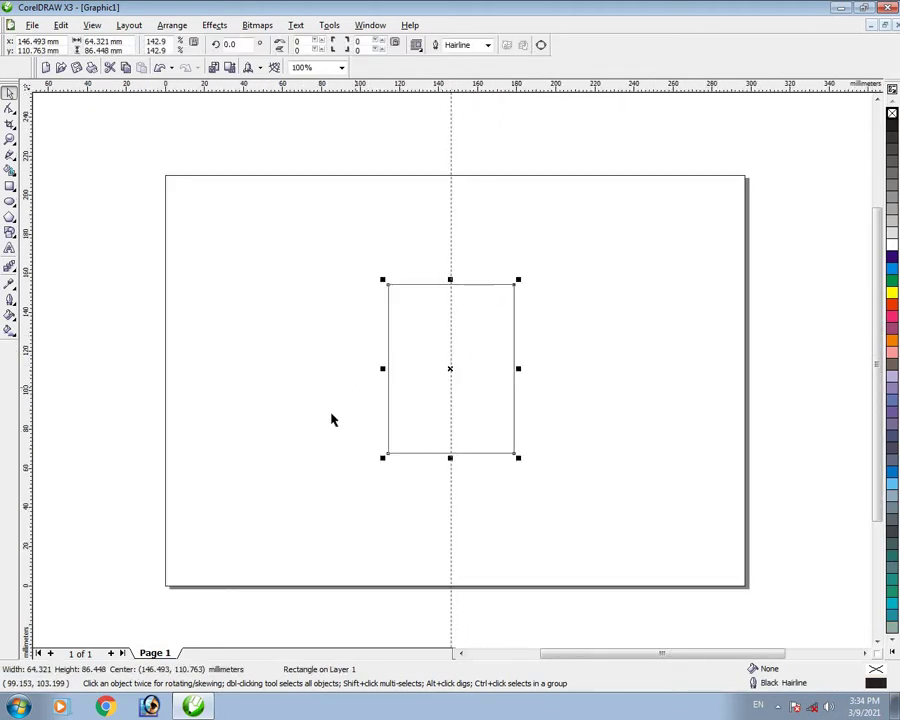
# Convert the rectangle to curves.
pyautogui.rightClick(418, 338)
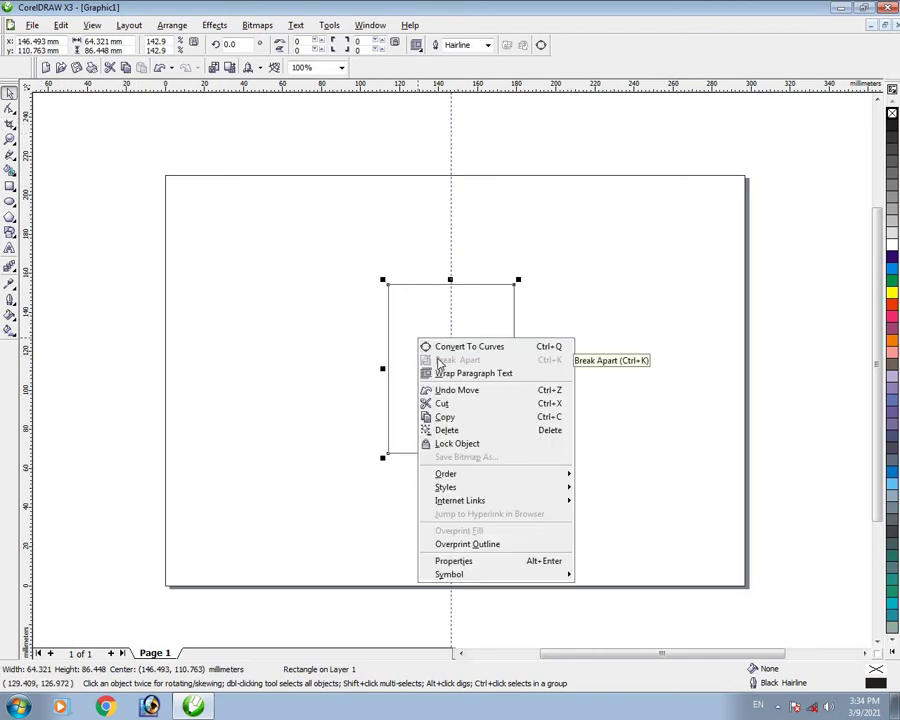
pyautogui.click(443, 347)
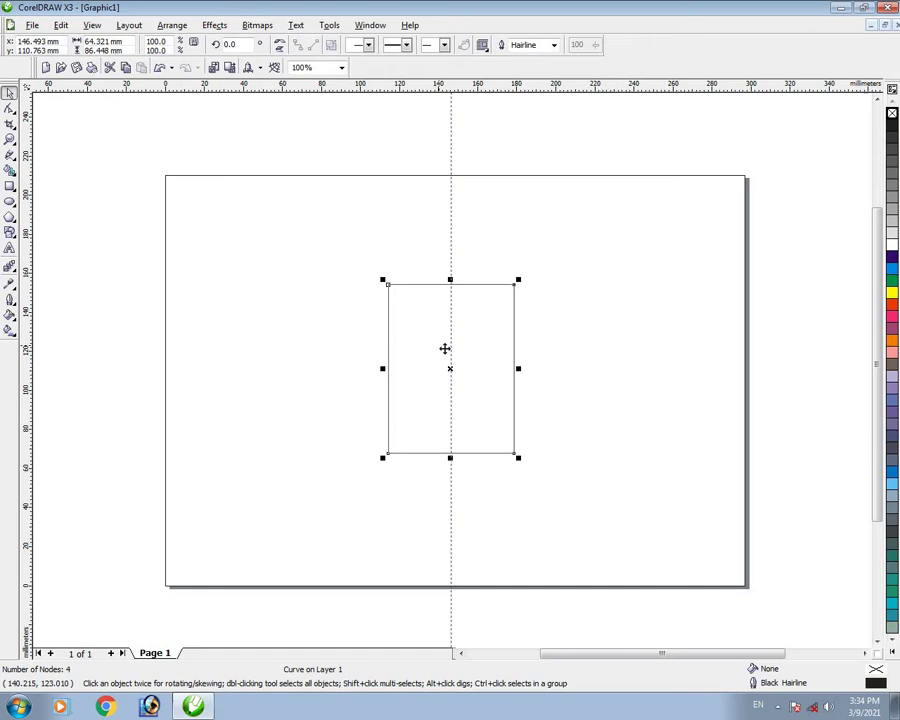
pyautogui.click(482, 431)
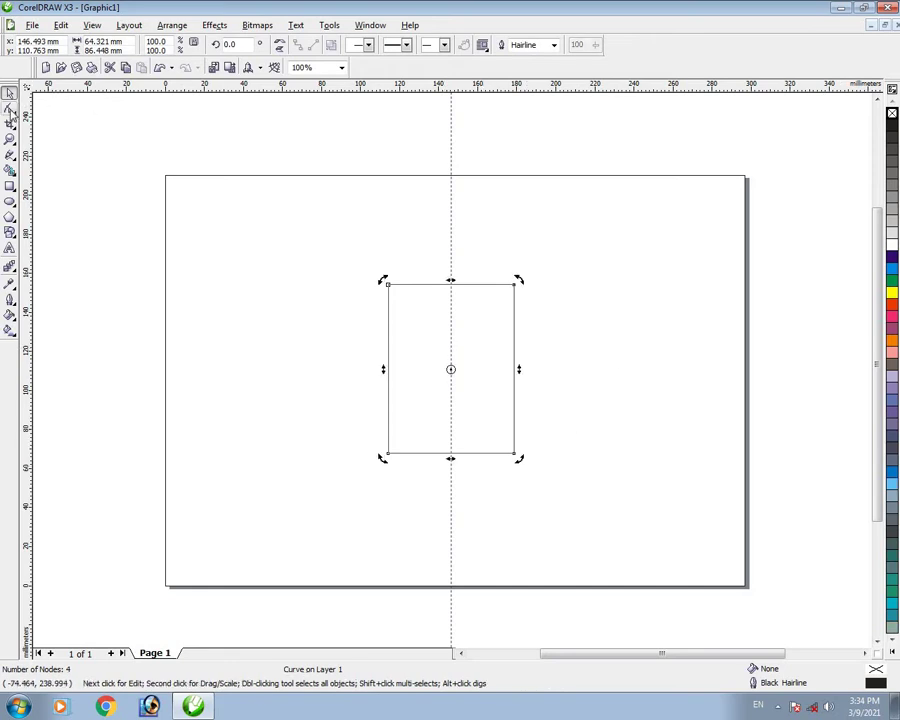
# Add a node with the Shape tool where the vertical guideline crosses the rectangle's bottom edge.
pyautogui.click(9, 108)
pyautogui.scroll(2, 453, 440)
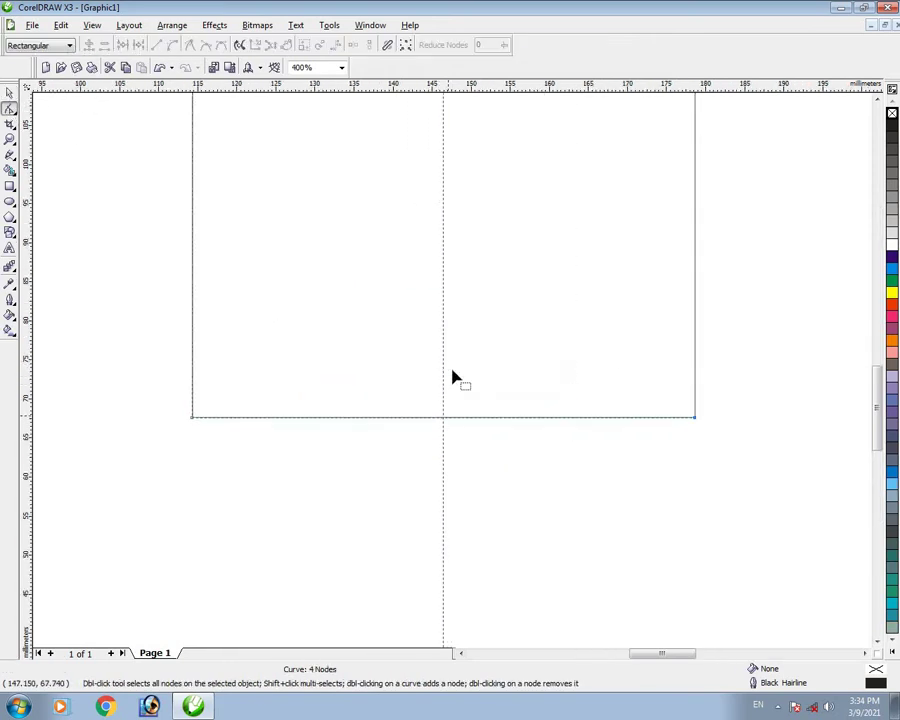
pyautogui.scroll(2, 450, 372)
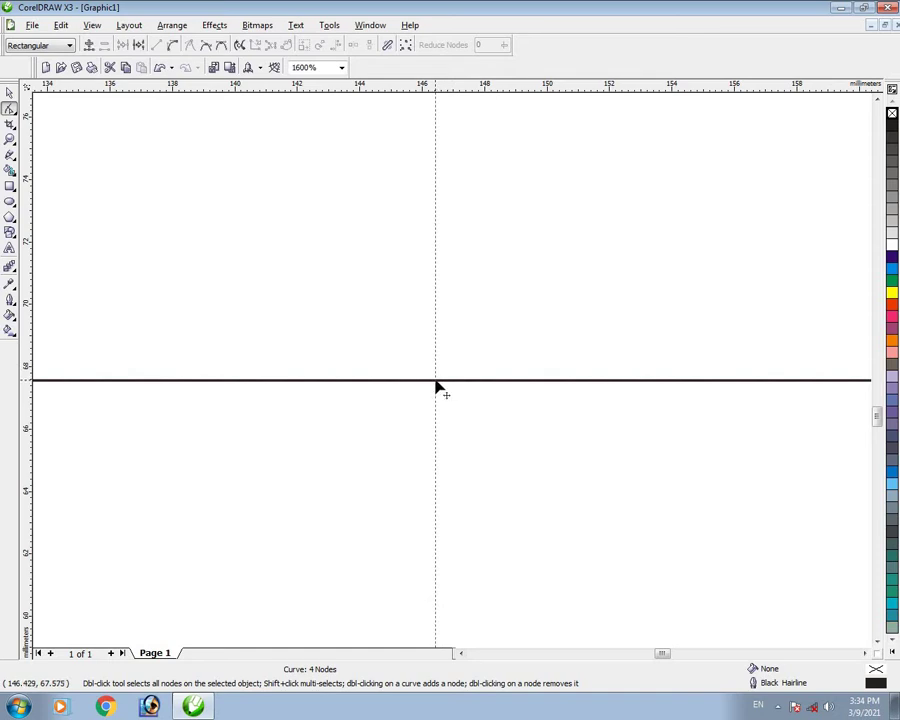
pyautogui.doubleClick(436, 382)
pyautogui.scroll(-3, 450, 376)
pyautogui.scroll(-1, 452, 376)
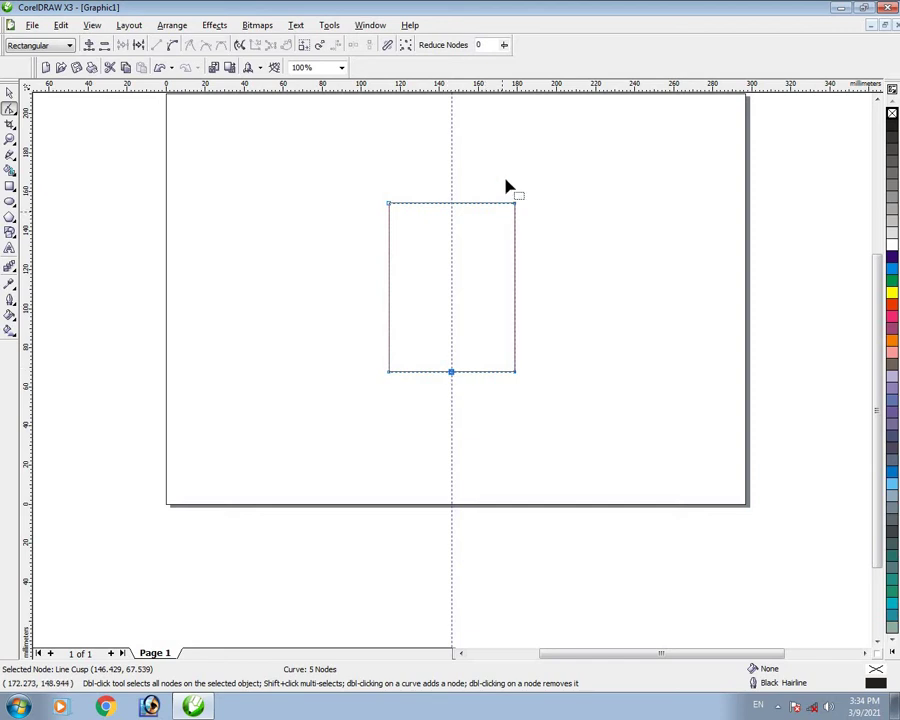
# Place a horizontal guideline across the rectangle a little above its bottom edge, at about 78.7 mm.
pyautogui.moveTo(478, 88); pyautogui.dragTo(470, 196)
pyautogui.moveTo(470, 273); pyautogui.dragTo(480, 355)
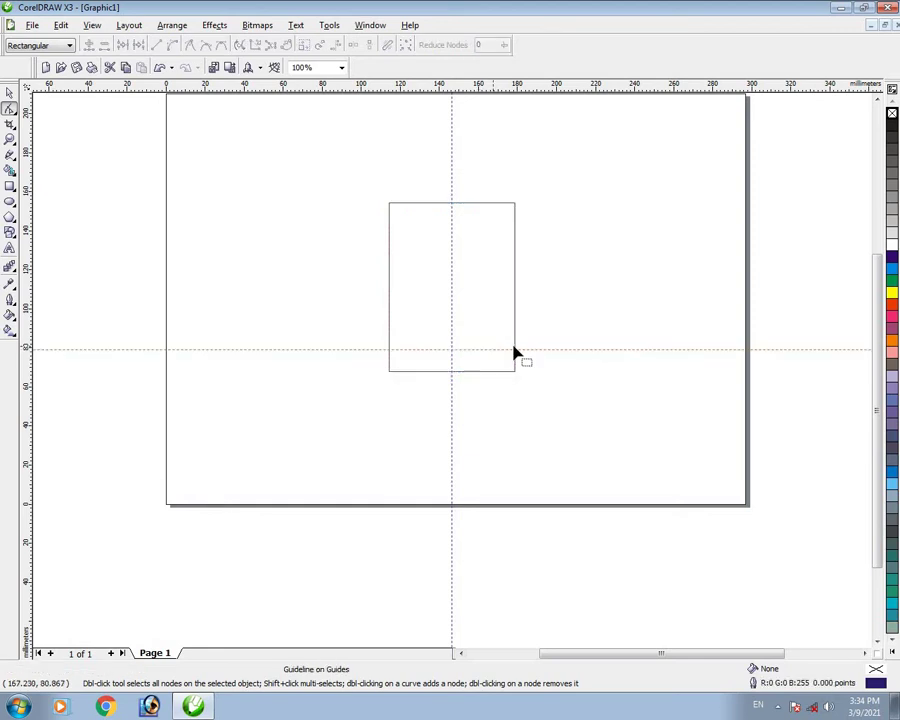
pyautogui.scroll(3, 515, 351)
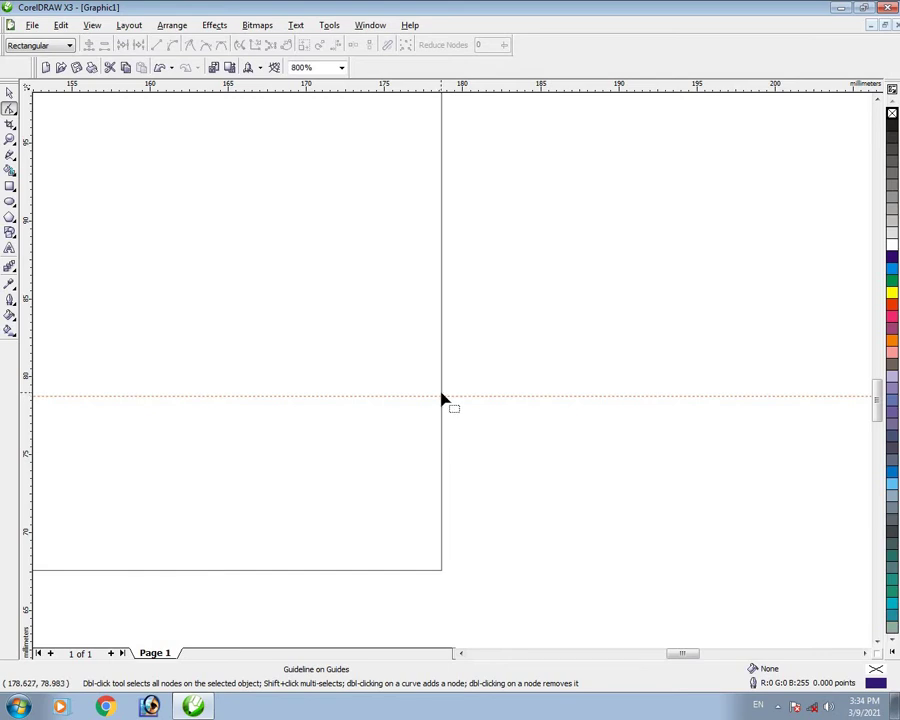
pyautogui.doubleClick(441, 396)
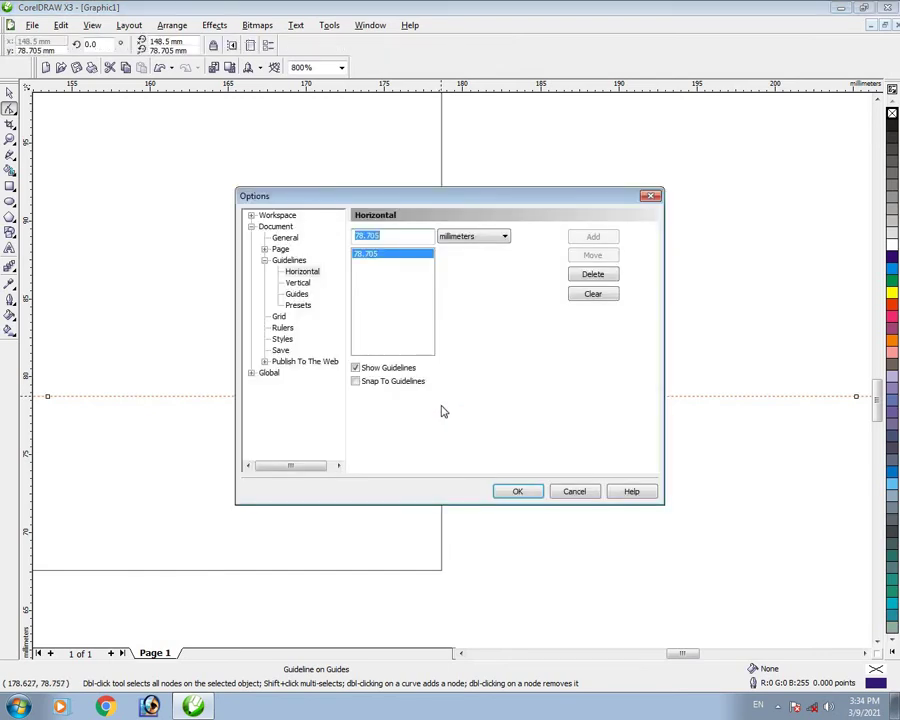
pyautogui.click(575, 491)
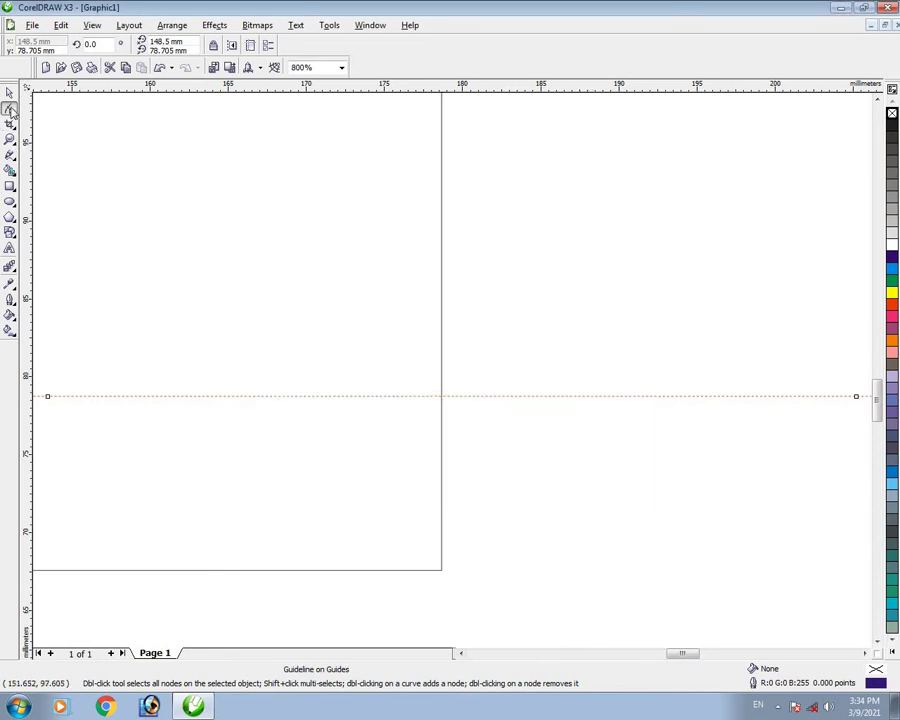
# Add nodes to the rectangle's right and left edges where the horizontal guideline crosses them.
pyautogui.click(436, 440)
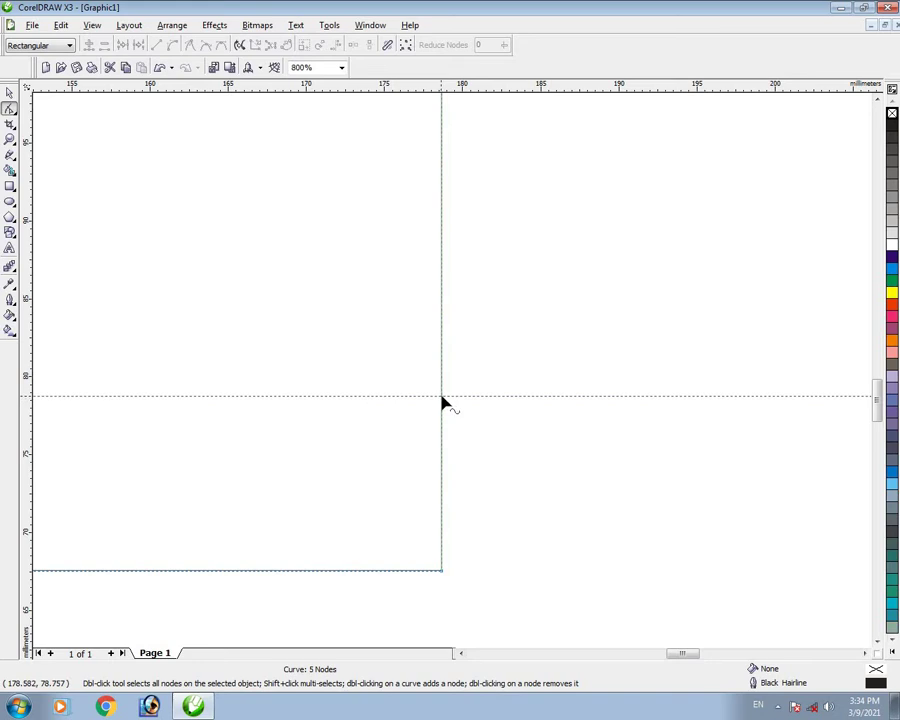
pyautogui.doubleClick(444, 397)
pyautogui.scroll(-2, 452, 377)
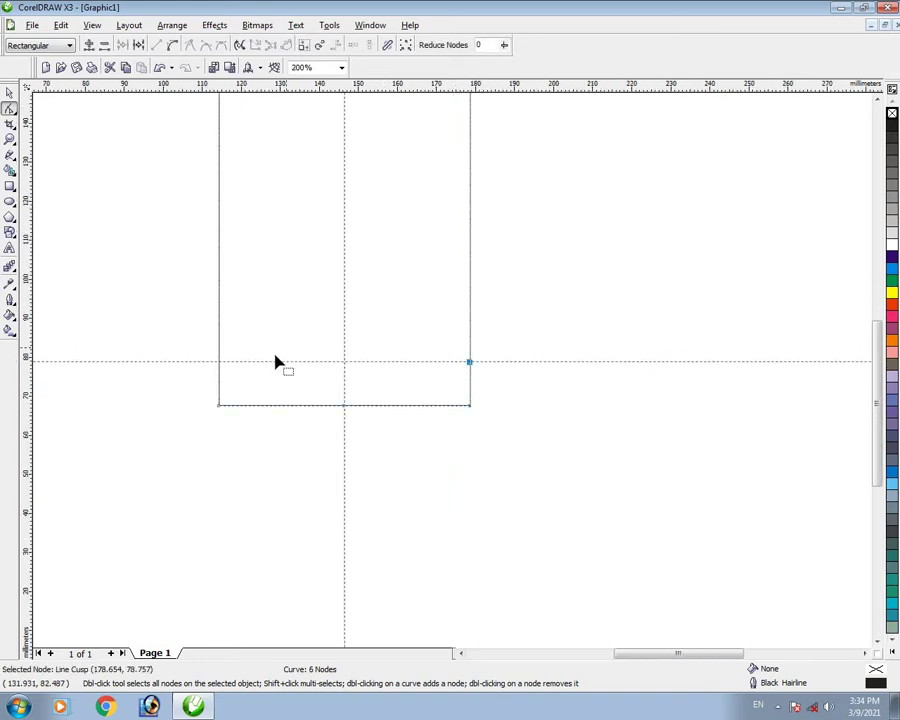
pyautogui.scroll(2, 446, 372)
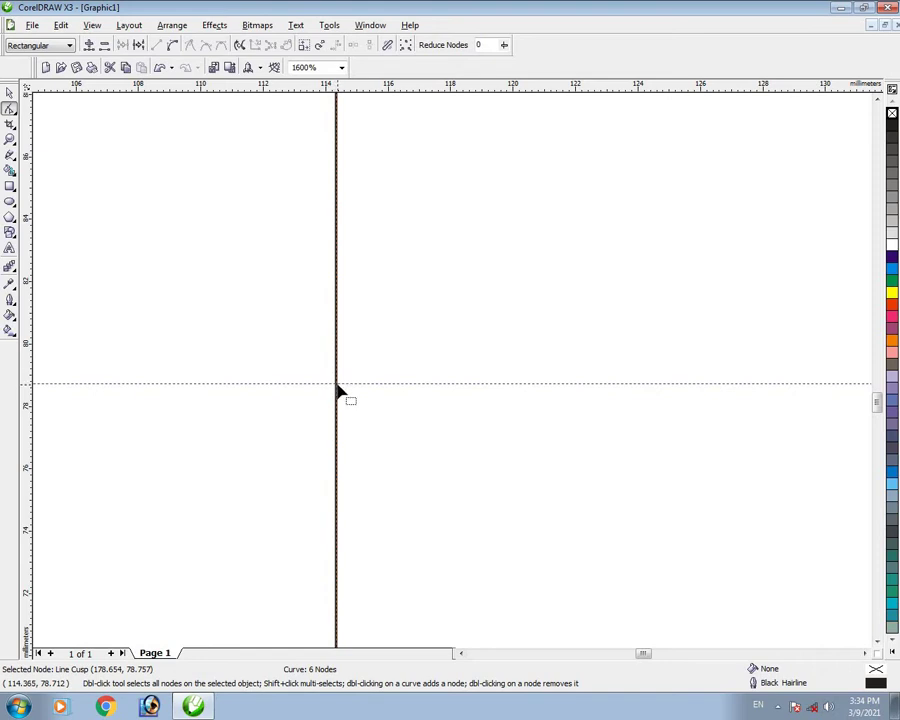
pyautogui.doubleClick(337, 388)
pyautogui.scroll(-2, 452, 356)
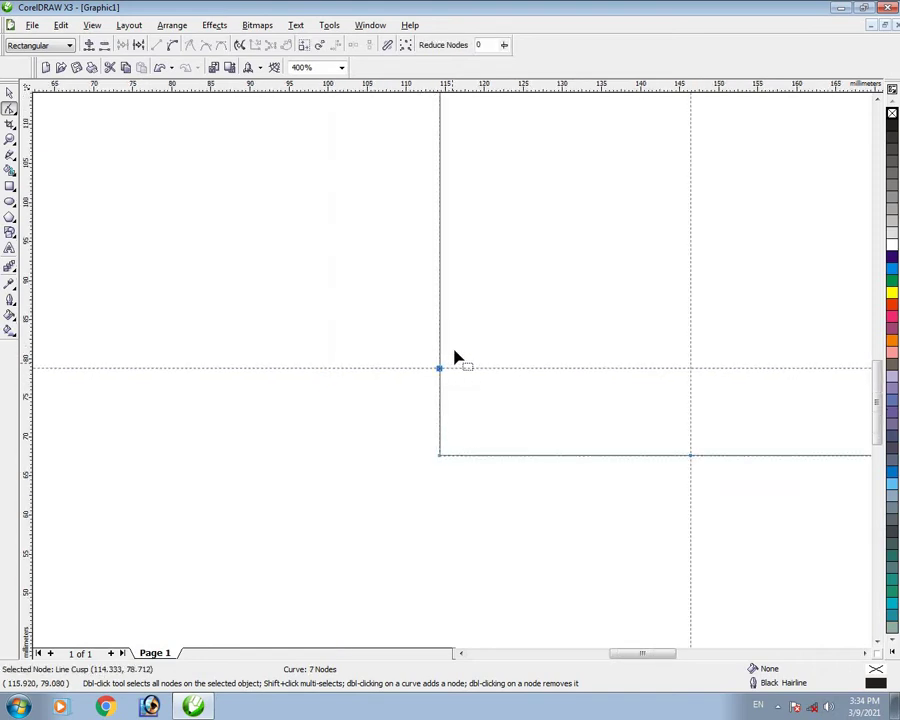
# Delete the two bottom corner nodes to give the shape a symmetrical pointed bottom.
pyautogui.doubleClick(438, 455)
pyautogui.scroll(-2, 450, 372)
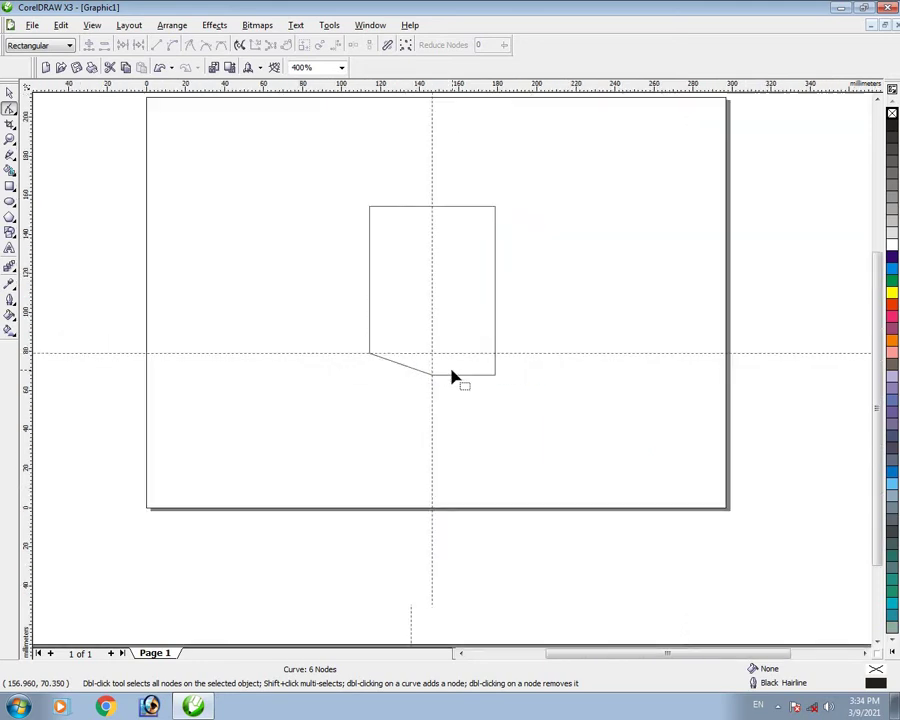
pyautogui.doubleClick(495, 377)
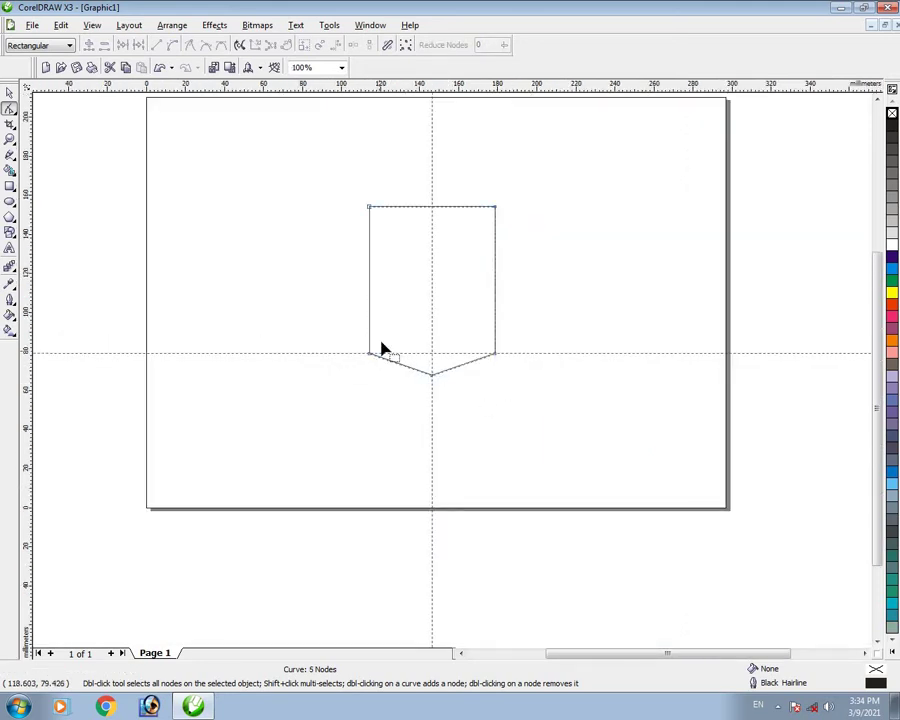
# Activate the Bezier tool and place a vertical guideline just inside the shape's right edge, at about 172.5 mm.
pyautogui.click(15, 115)
pyautogui.click(14, 128)
pyautogui.click(14, 159)
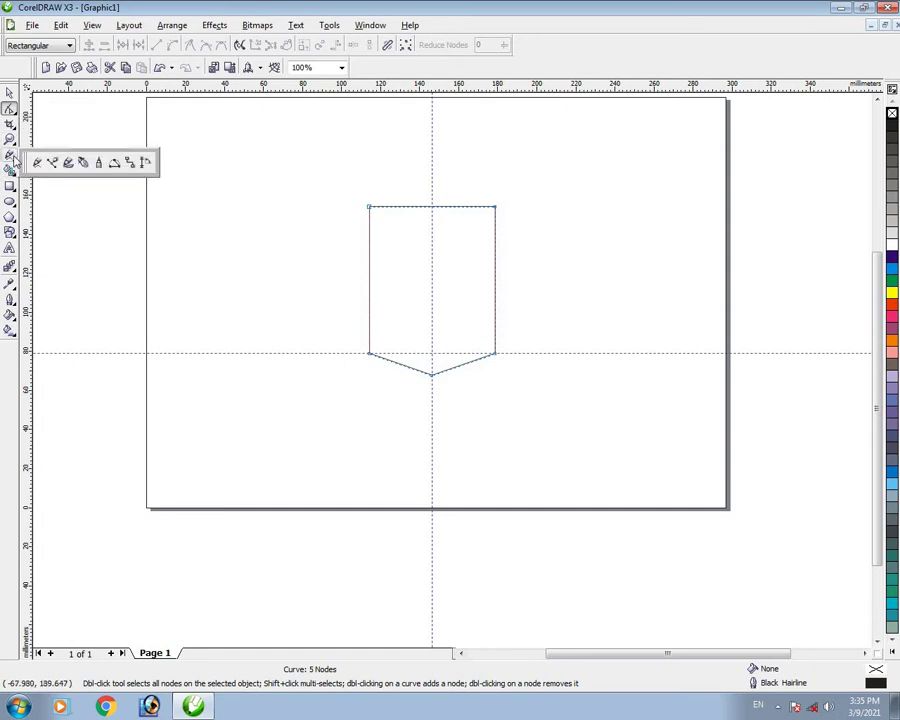
pyautogui.click(53, 163)
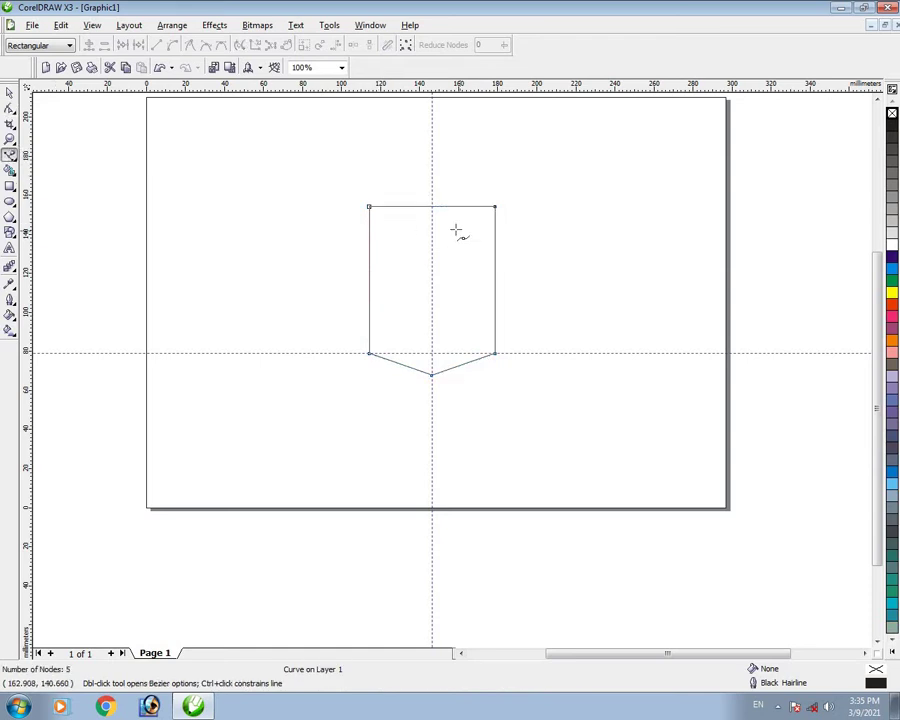
pyautogui.scroll(1, 458, 228)
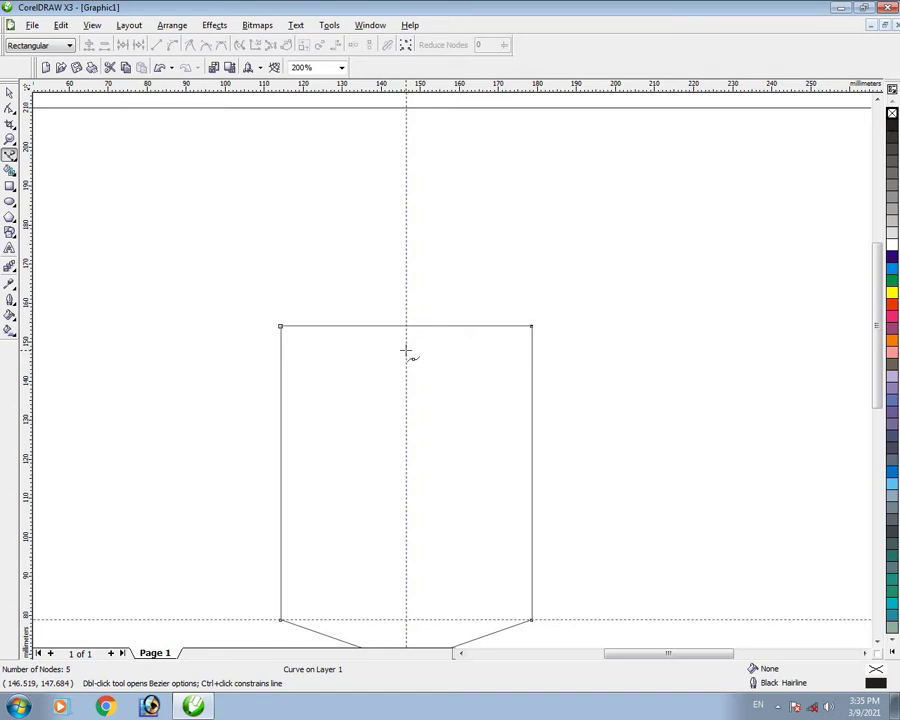
pyautogui.click(406, 350)
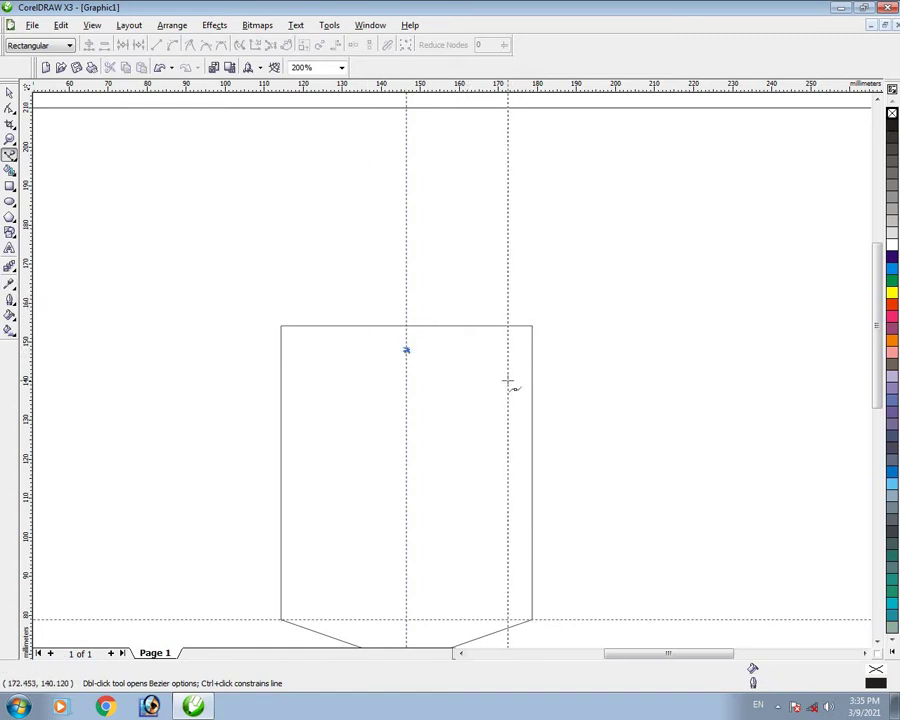
pyautogui.click(508, 376)
pyautogui.click(160, 68)
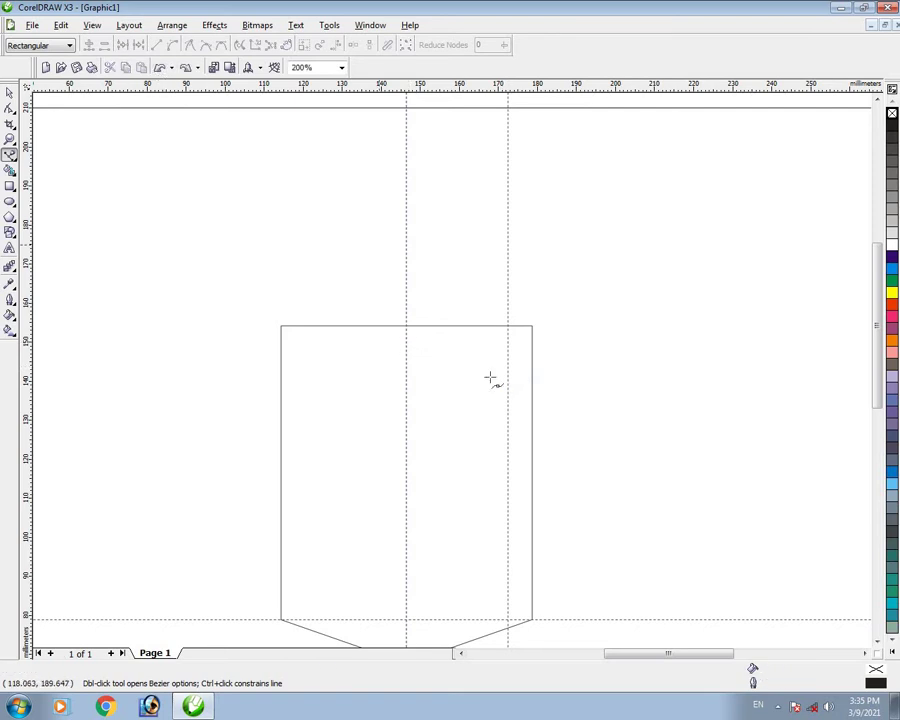
pyautogui.click(406, 346)
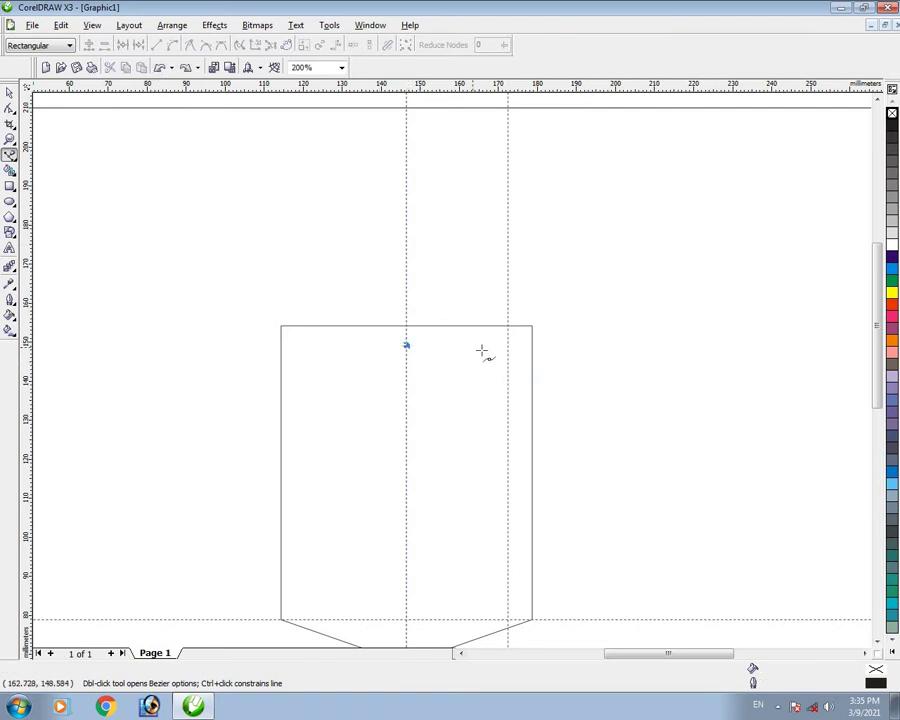
pyautogui.click(508, 347)
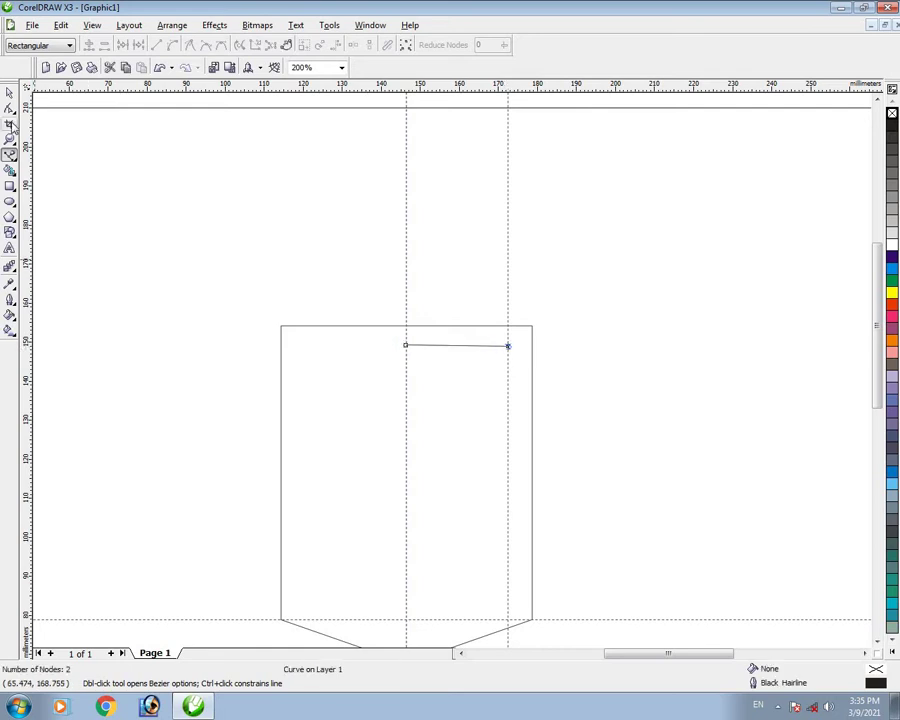
pyautogui.click(159, 68)
# Place a horizontal guideline at about 148.1 mm and draw a Bezier line along it from the centre guideline to the right vertical guideline.
pyautogui.moveTo(430, 94); pyautogui.dragTo(459, 349)
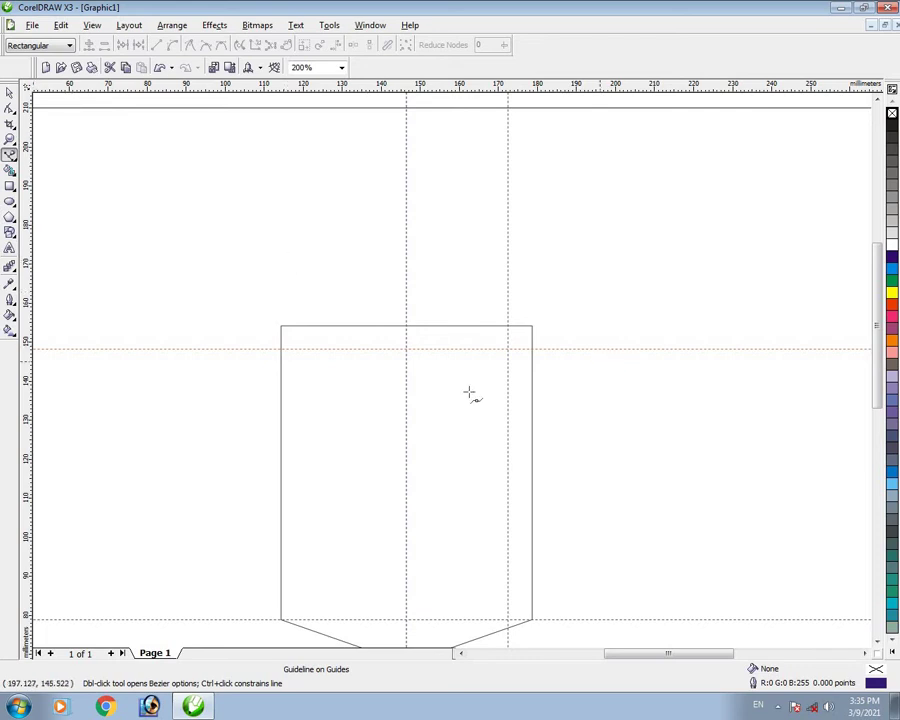
pyautogui.scroll(3, 445, 370)
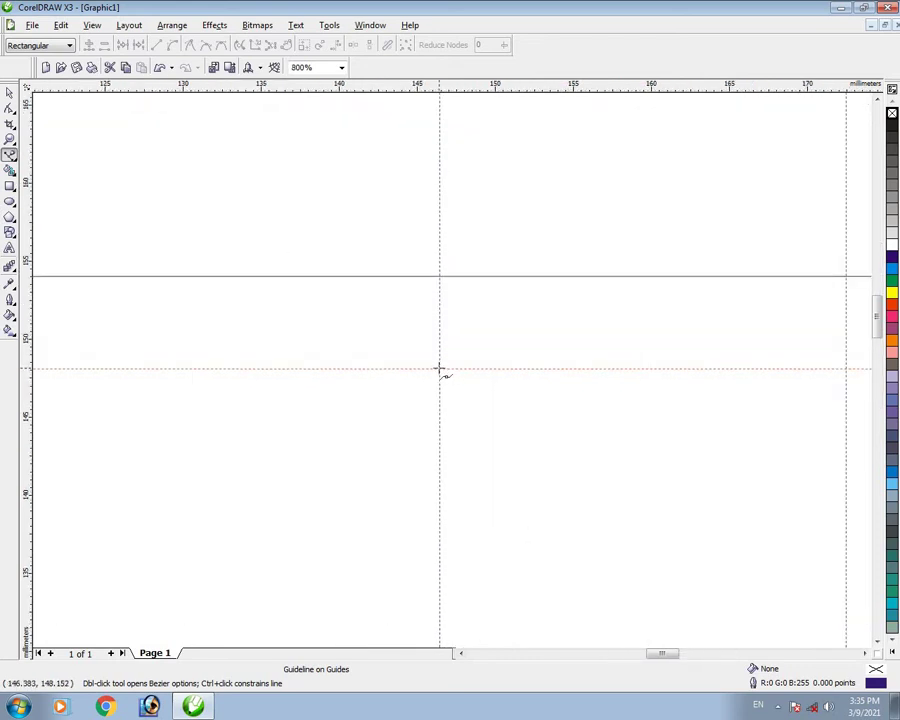
pyautogui.click(440, 370)
pyautogui.scroll(-2, 452, 371)
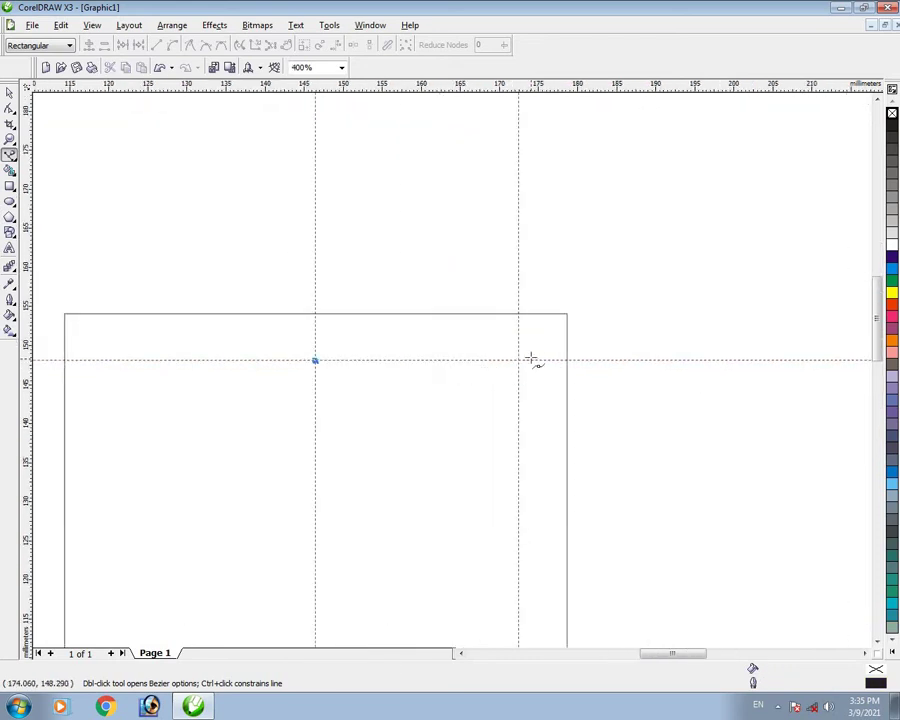
pyautogui.scroll(2, 449, 364)
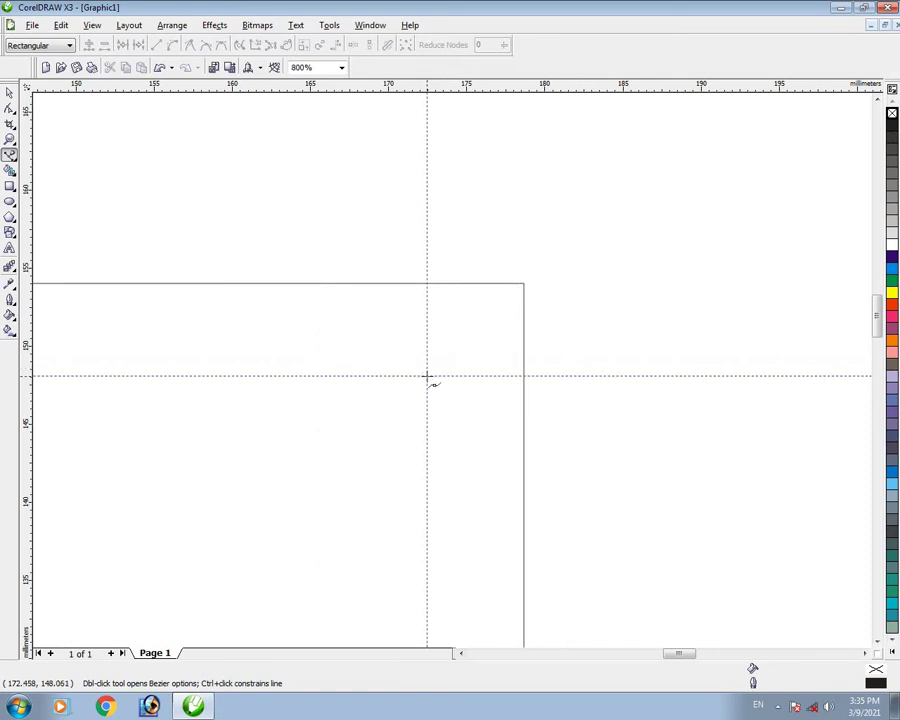
pyautogui.click(427, 378)
# Continue the Bezier path down the right guideline to about 82.5 mm, slant it to the centre guideline above the tip, and close it.
pyautogui.scroll(-4, 450, 394)
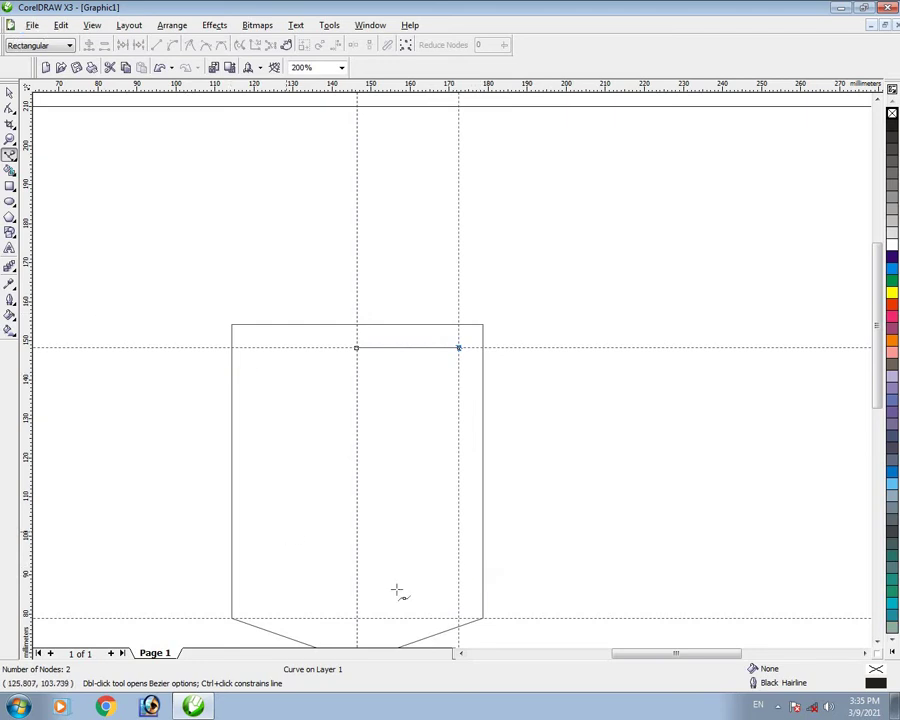
pyautogui.scroll(2, 446, 366)
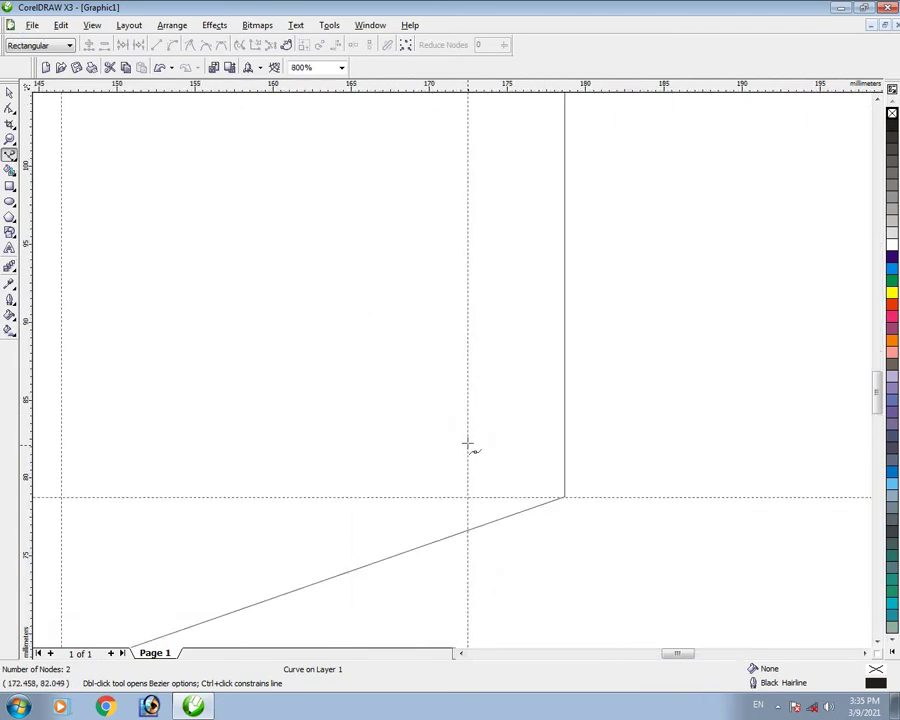
pyautogui.click(467, 440)
pyautogui.scroll(-2, 452, 380)
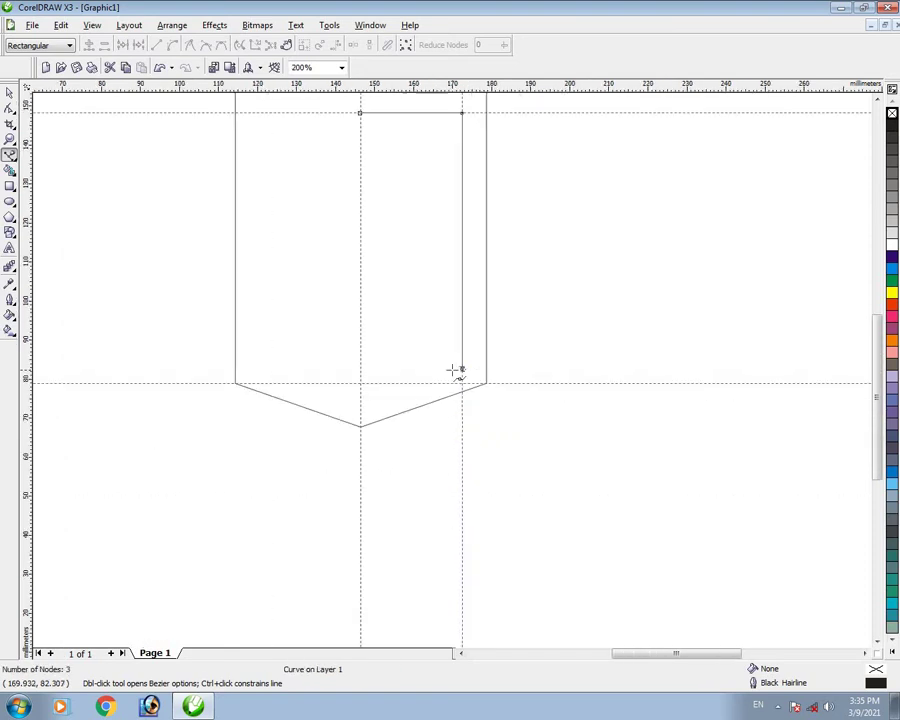
pyautogui.click(360, 397)
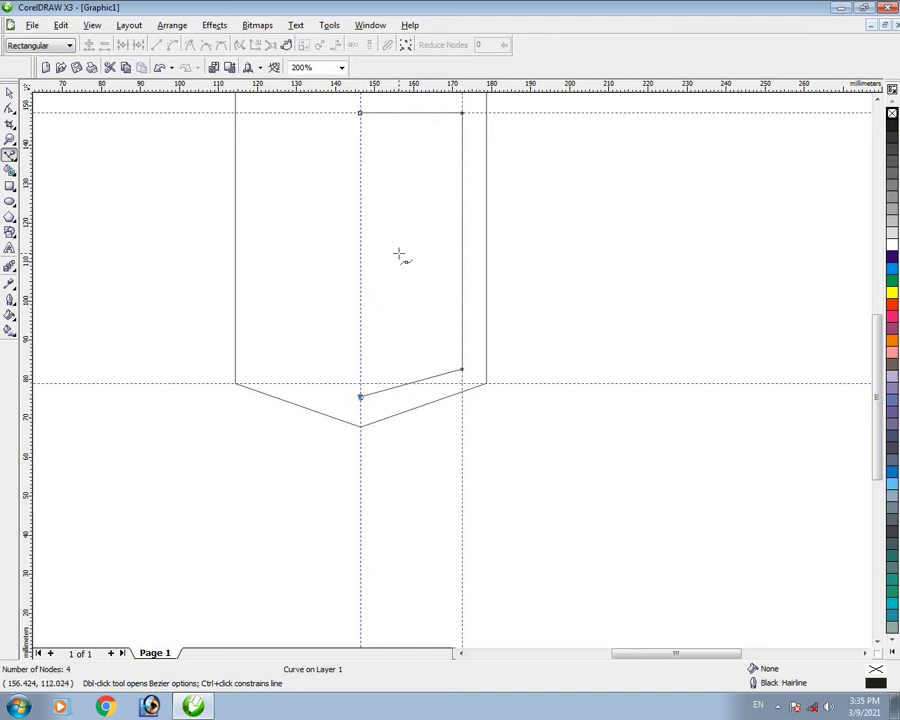
pyautogui.click(361, 113)
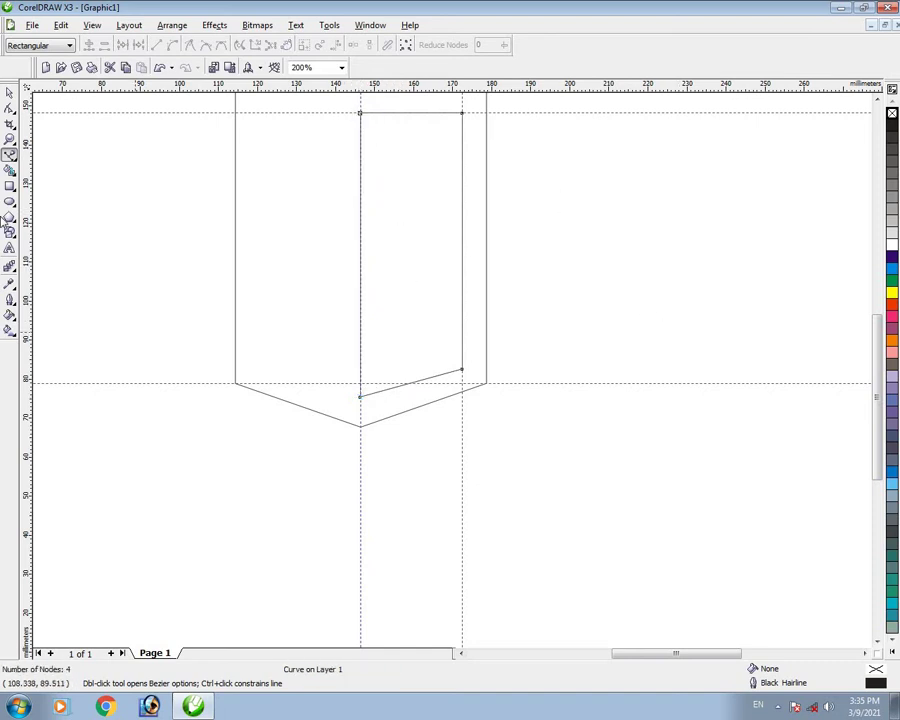
# Raise the inner shape's lower right node along the vertical guideline to about 83 mm with the Shape tool.
pyautogui.click(11, 113)
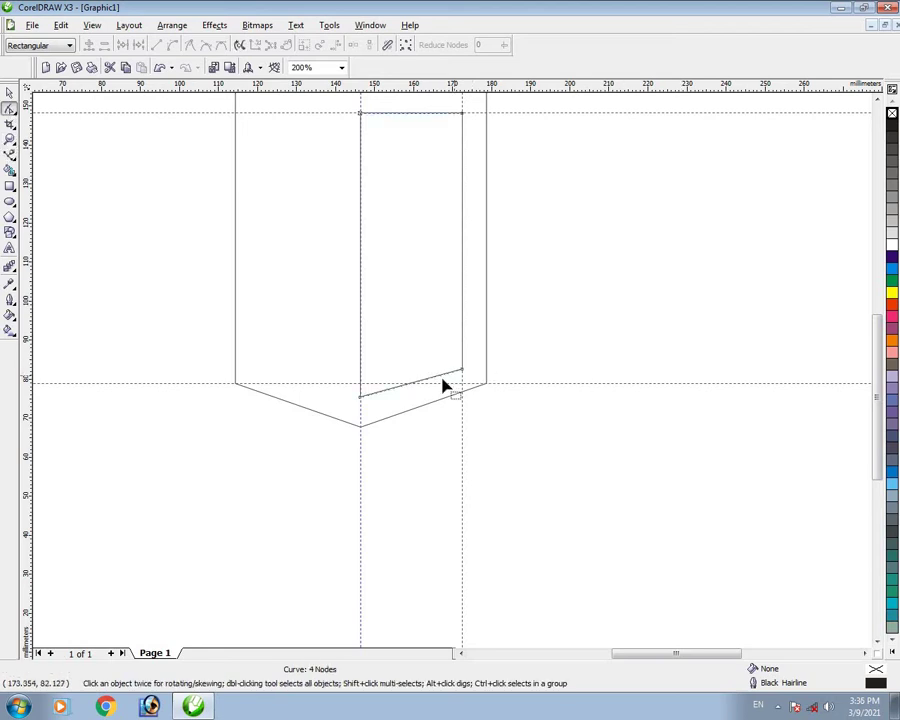
pyautogui.scroll(2, 450, 376)
pyautogui.scroll(4, 458, 372)
pyautogui.click(503, 337)
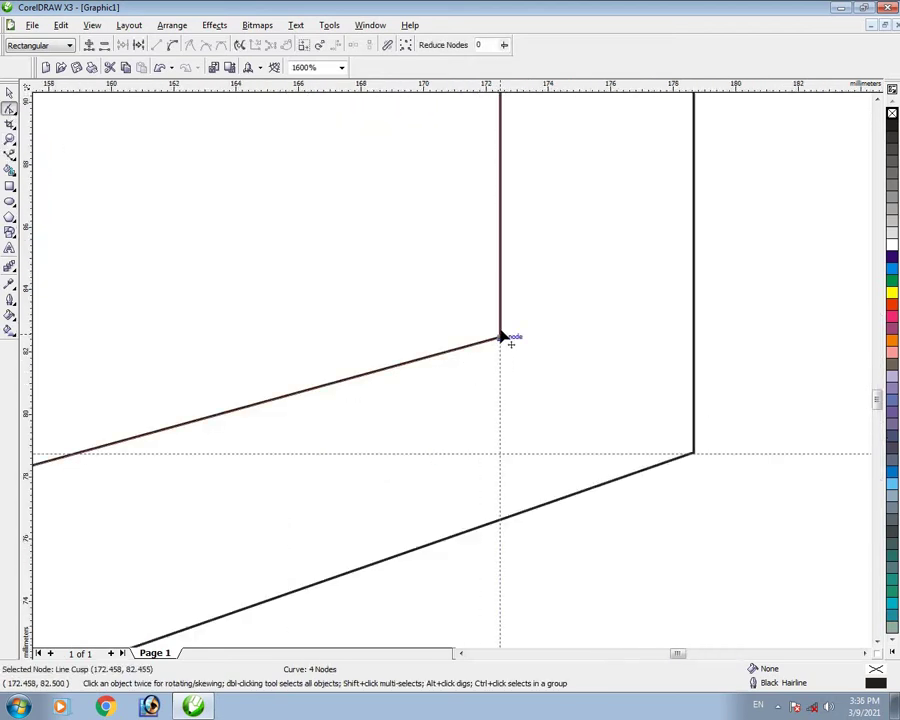
pyautogui.moveTo(503, 337); pyautogui.dragTo(498, 328)
pyautogui.scroll(-4, 498, 330)
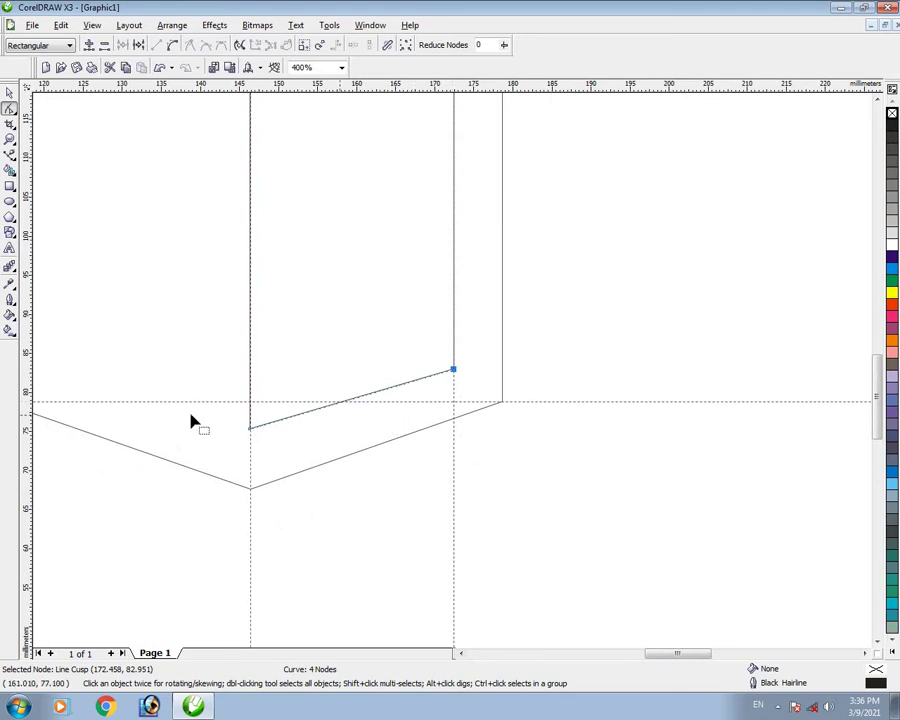
# Lower the inner shape's bottom node along the centre guideline to about 74.8 mm.
pyautogui.scroll(4, 350, 372)
pyautogui.moveTo(355, 365); pyautogui.dragTo(360, 388)
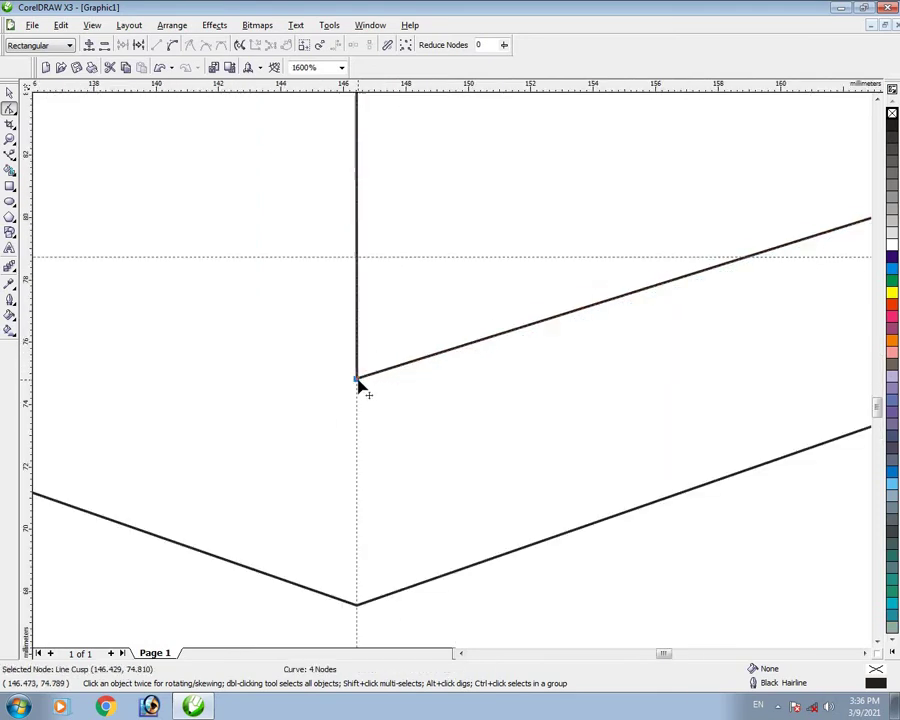
pyautogui.scroll(-4, 456, 378)
pyautogui.scroll(-4, 456, 378)
pyautogui.scroll(2, 486, 307)
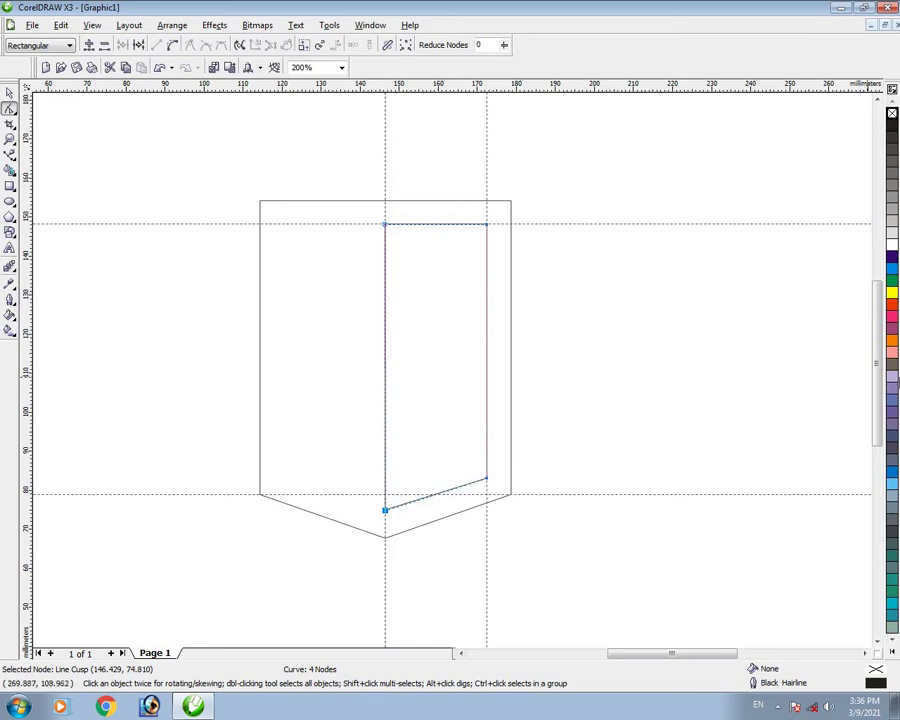
# Place two more horizontal guidelines across the inner shape, at about 137.2 mm and 83.2 mm.
pyautogui.click(9, 92)
pyautogui.click(623, 326)
pyautogui.click(428, 338)
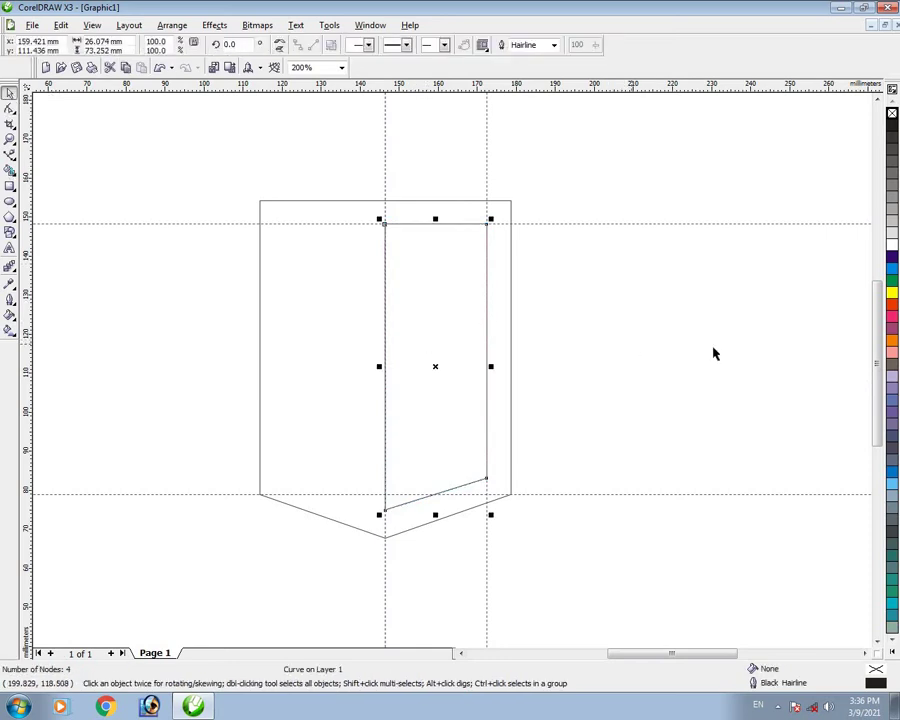
pyautogui.click(647, 308)
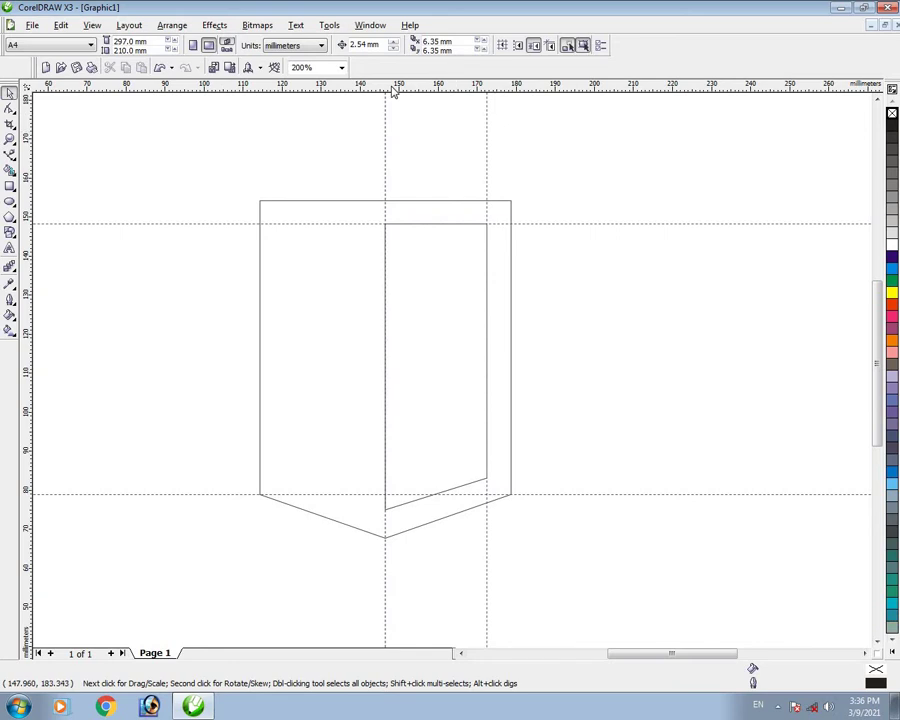
pyautogui.moveTo(394, 90); pyautogui.dragTo(407, 273)
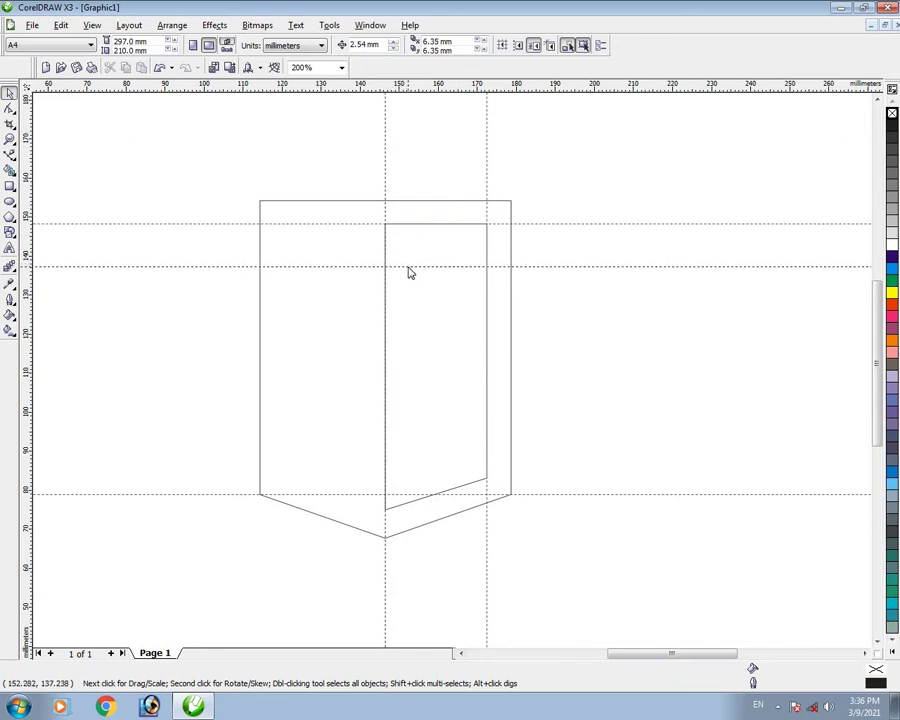
pyautogui.click(406, 264)
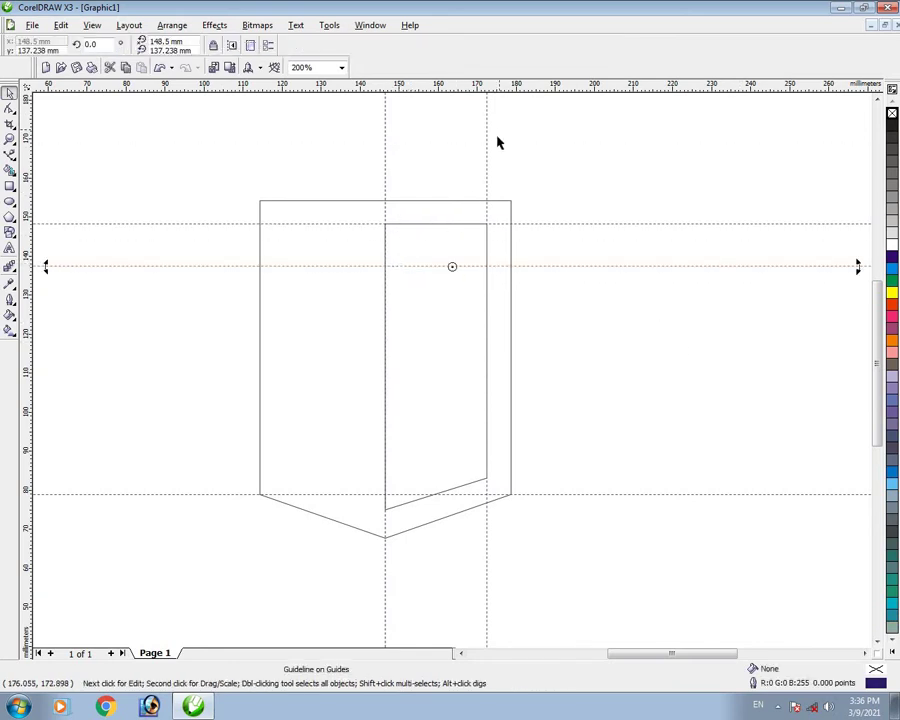
pyautogui.moveTo(490, 90); pyautogui.dragTo(419, 477)
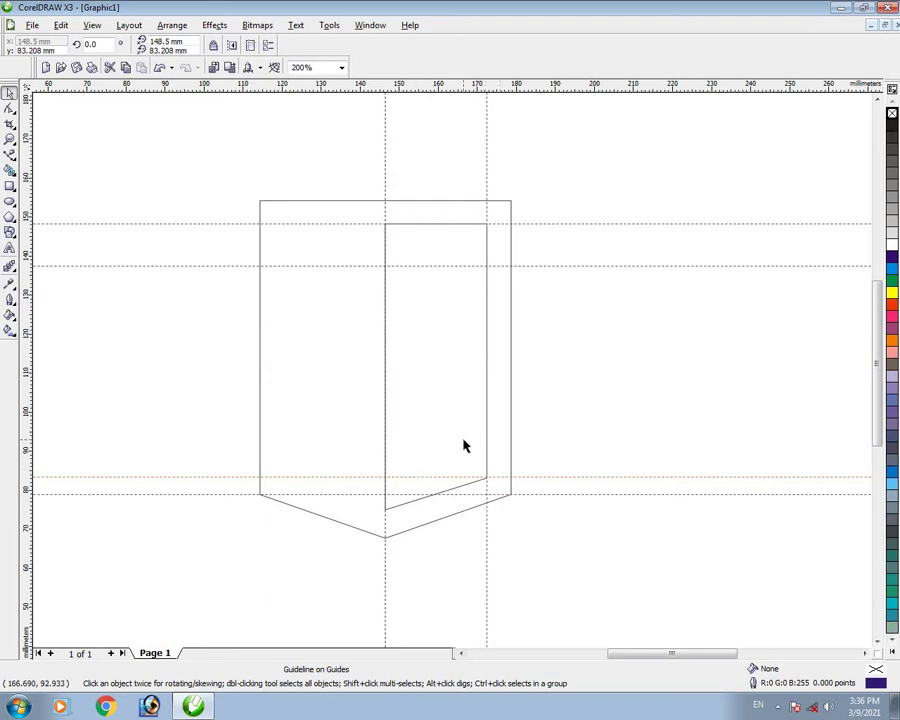
# Select the outer pointed shape and make its nodes editable with the Shape tool.
pyautogui.click(487, 462)
pyautogui.press('Escape')
pyautogui.click(506, 477)
pyautogui.click(511, 460)
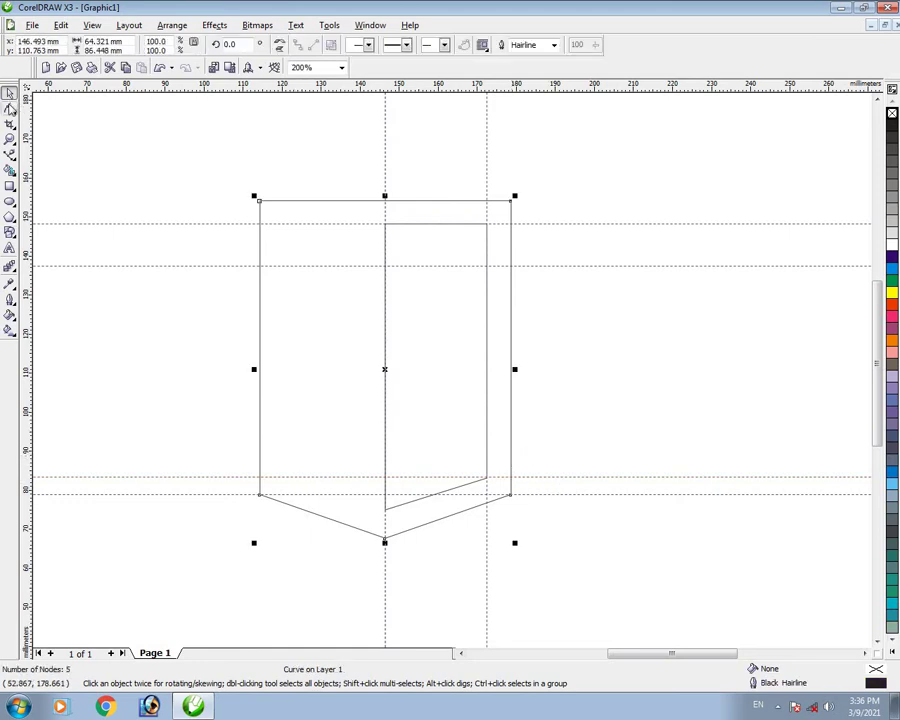
pyautogui.click(9, 109)
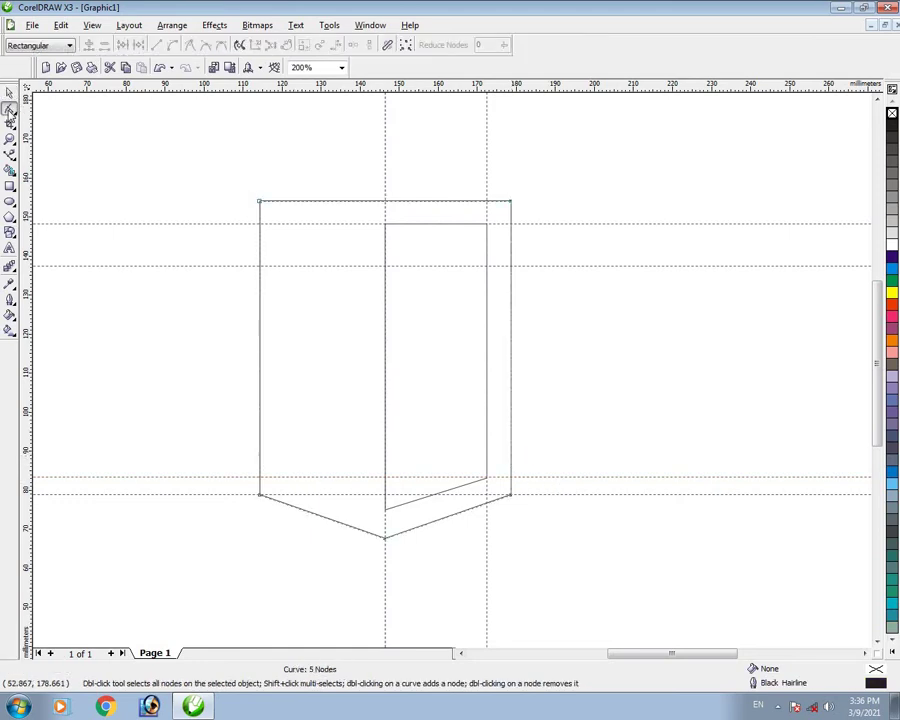
# Try to select the outer shape's two lower side nodes together.
pyautogui.click(259, 499)
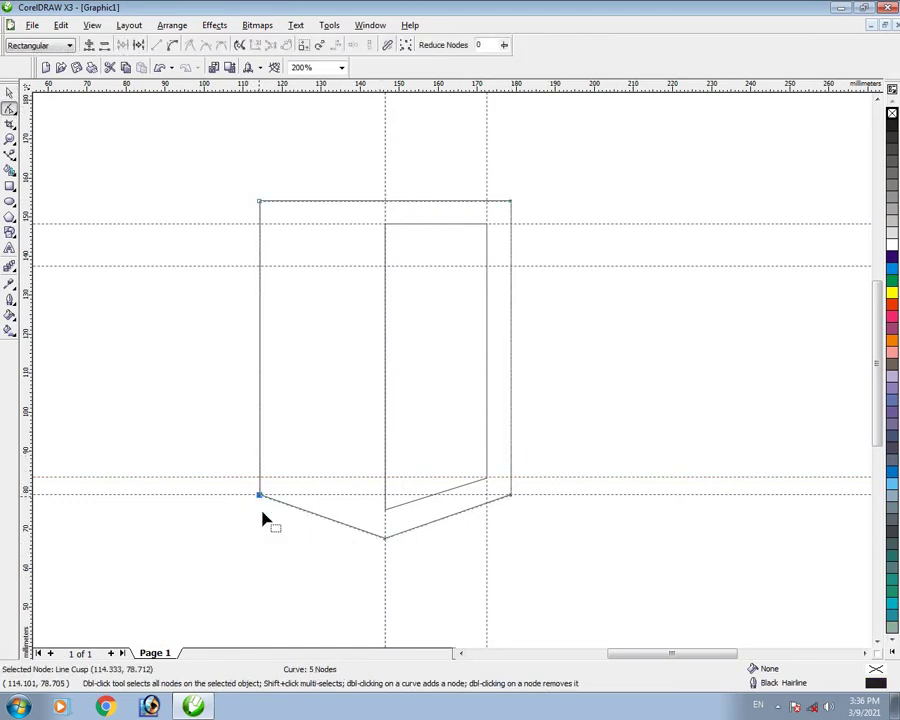
pyautogui.keyDown('shift'); pyautogui.click(511, 497); pyautogui.keyUp('shift')
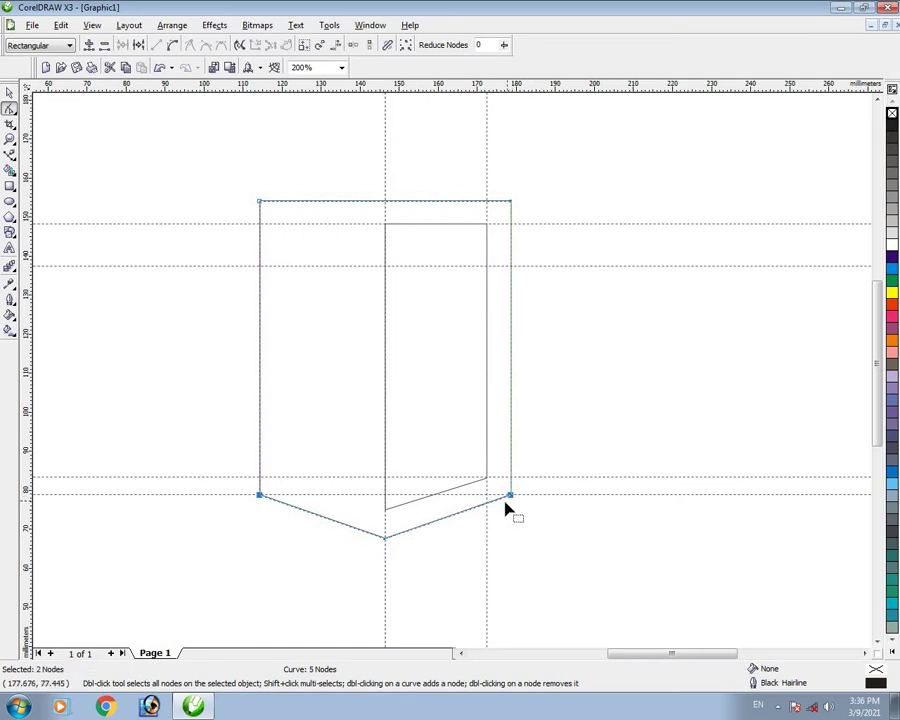
pyautogui.keyDown('shift'); pyautogui.click(506, 499); pyautogui.keyUp('shift')
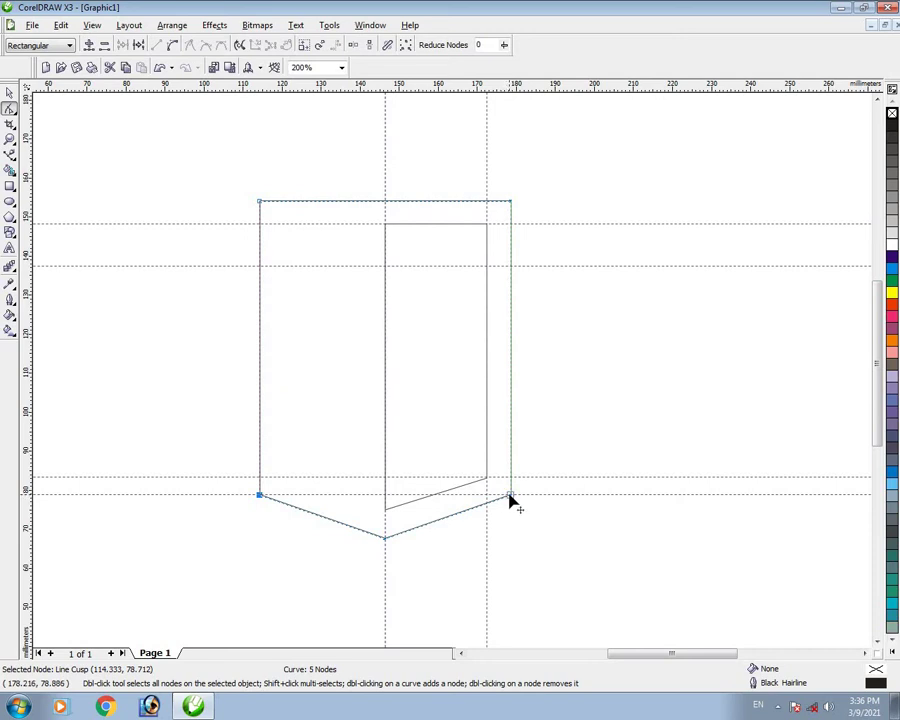
pyautogui.click(509, 498)
pyautogui.click(259, 495)
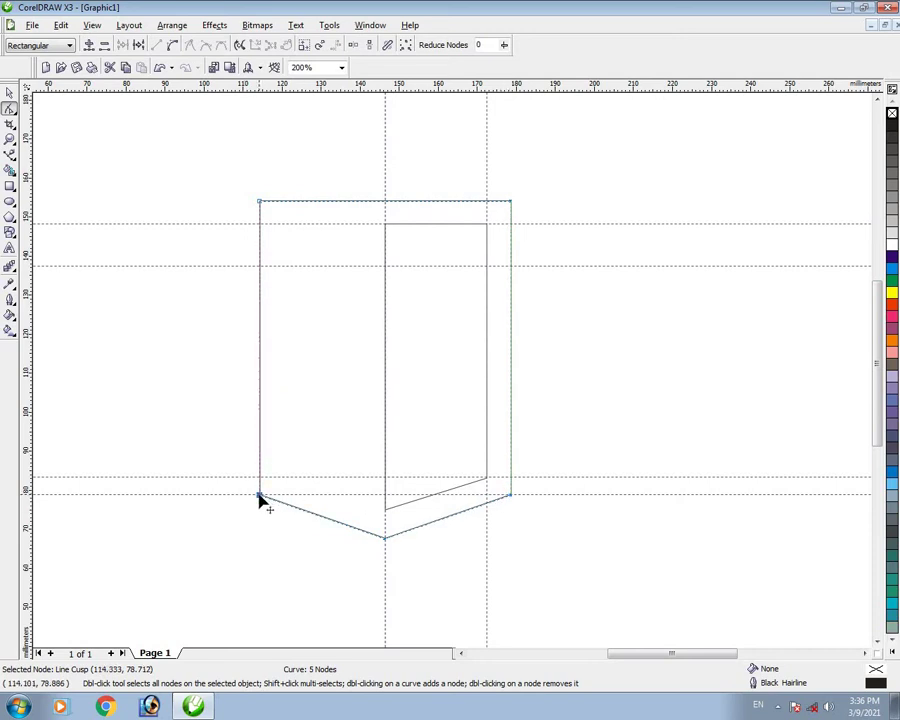
pyautogui.keyDown('shift'); pyautogui.click(509, 498); pyautogui.keyUp('shift')
pyautogui.keyDown('shift'); pyautogui.click(509, 498); pyautogui.keyUp('shift')
# Move the outer shape's lower right node horizontally inward to about 176.1 mm.
pyautogui.moveTo(511, 496); pyautogui.dragTo(502, 496)
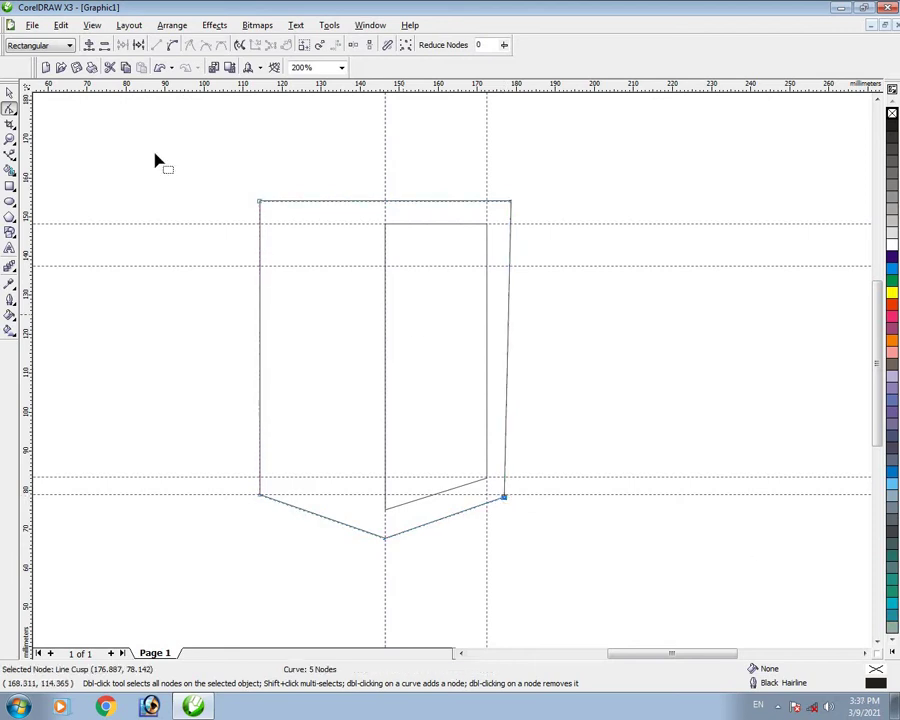
pyautogui.click(159, 68)
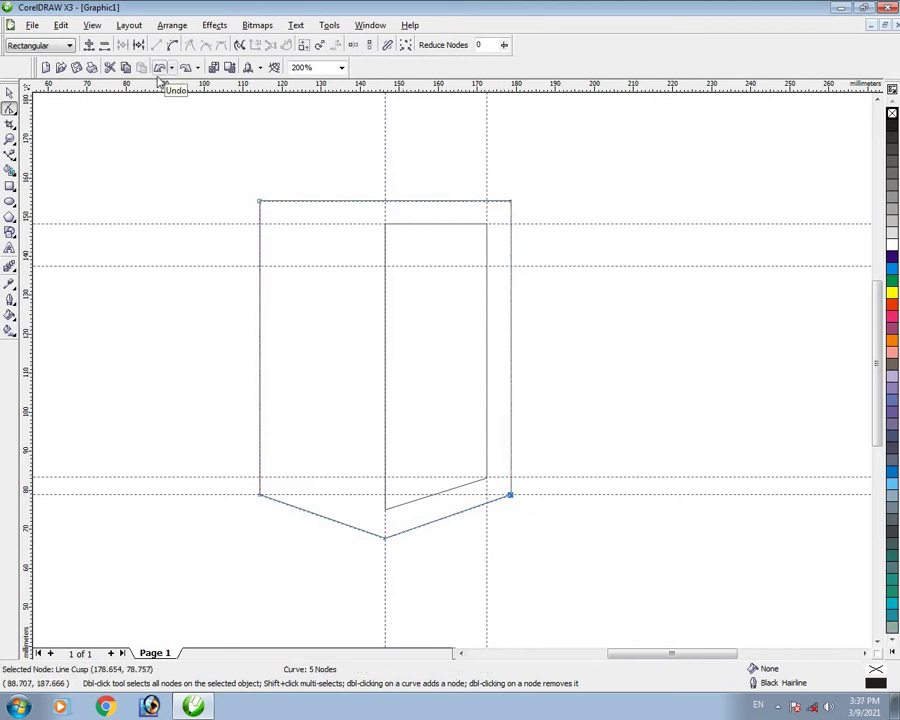
pyautogui.hotkey('ctrl', 'shift', 'z')
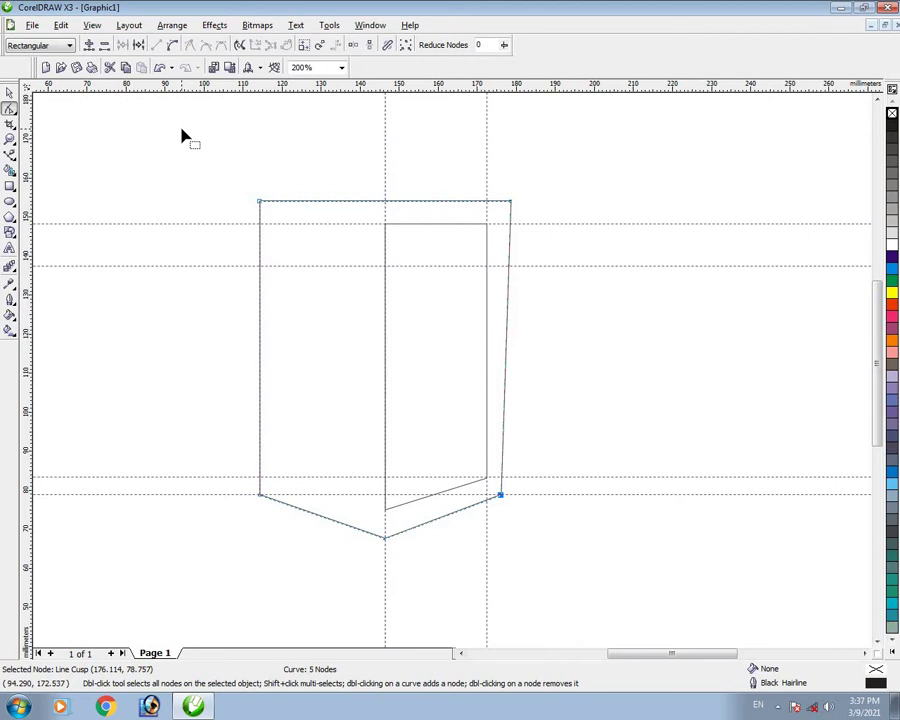
# Move the outer shape's lower side nodes horizontally inward, the right one to about 173.6 mm and the left one to about 119.4 mm.
pyautogui.press('Left')
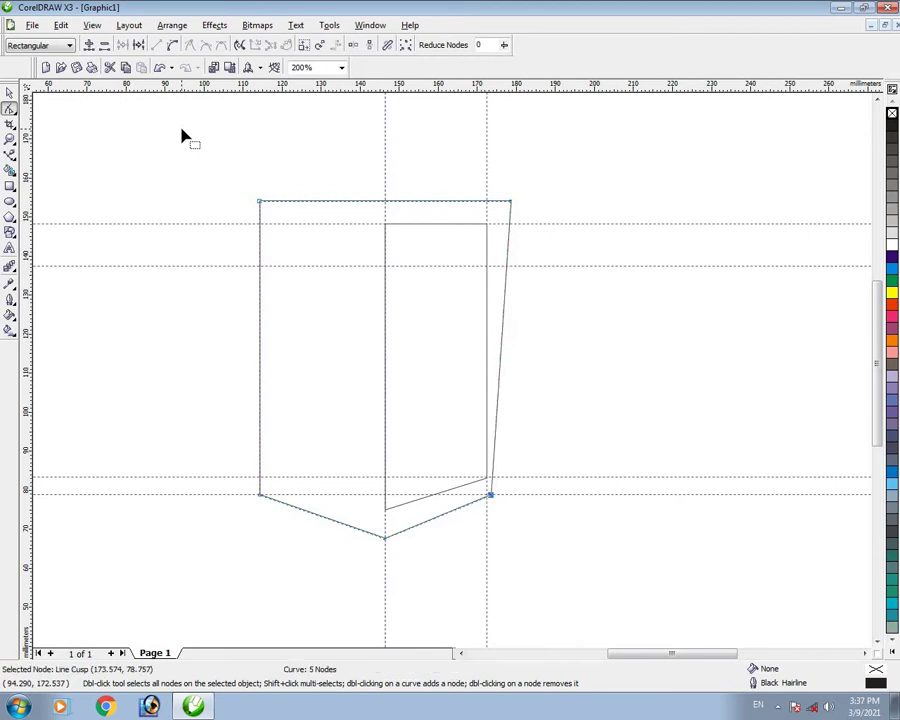
pyautogui.click(260, 499)
pyautogui.press('Right')
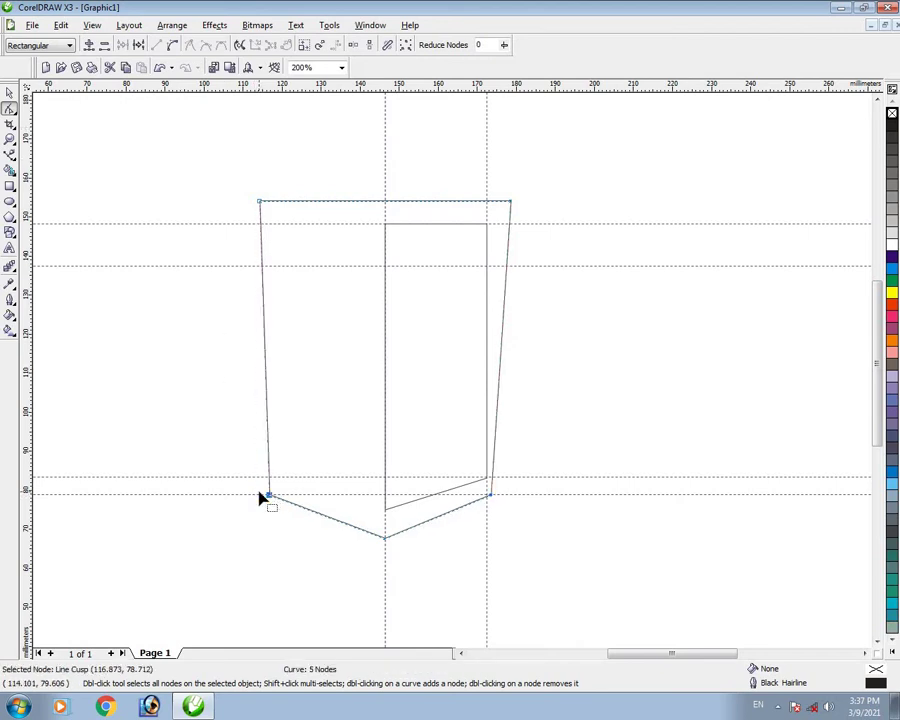
pyautogui.press('Right')
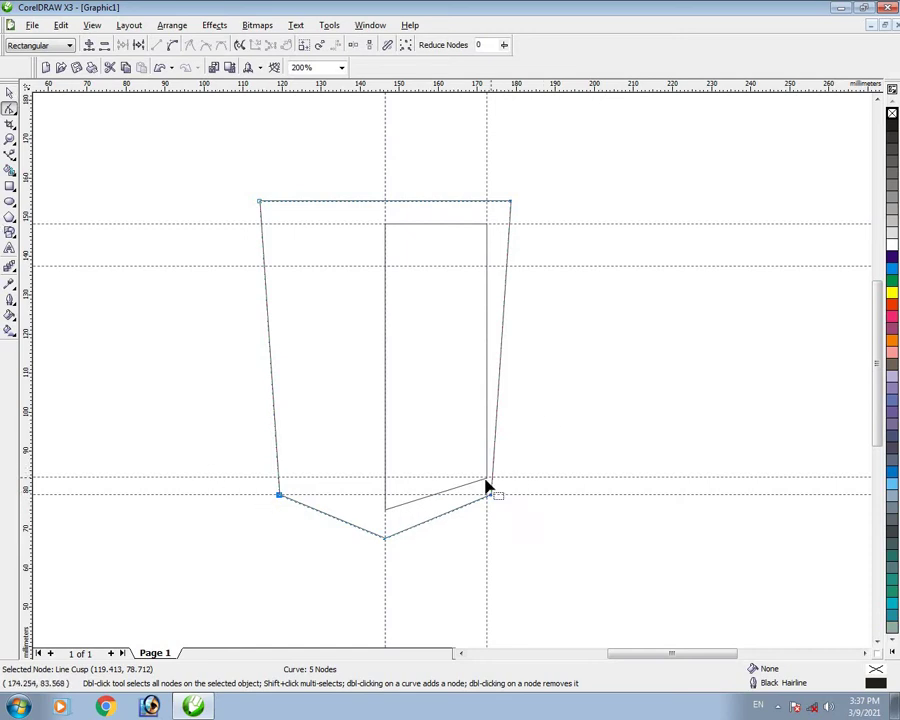
# Move the inner panel's lower right node horizontally inward to about 167.4 mm with the Shape tool, then deselect the panel.
pyautogui.scroll(2, 487, 487)
pyautogui.press('Delete')
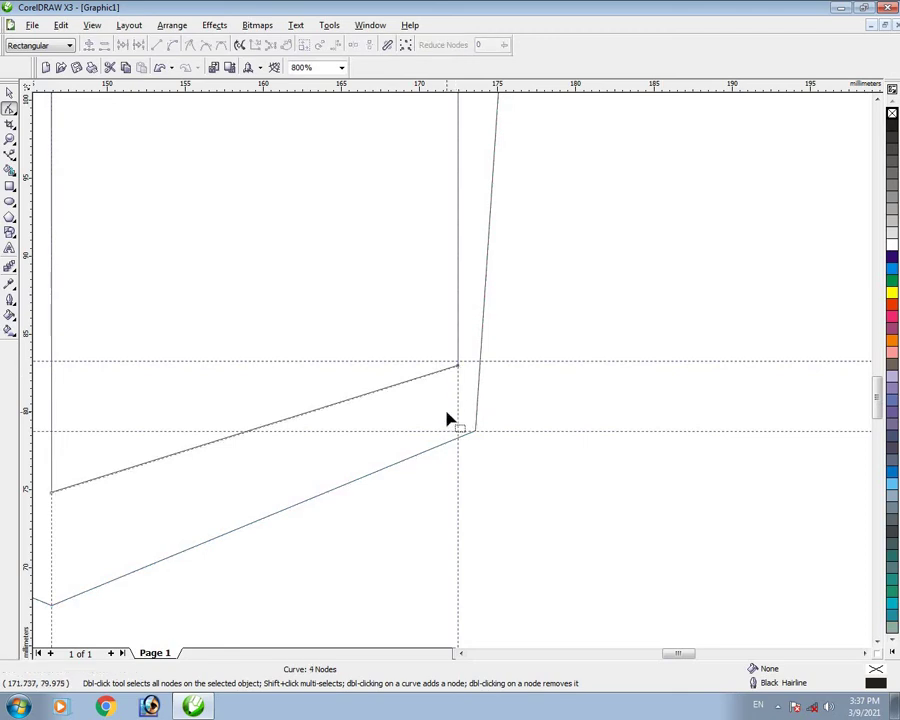
pyautogui.click(10, 92)
pyautogui.click(640, 306)
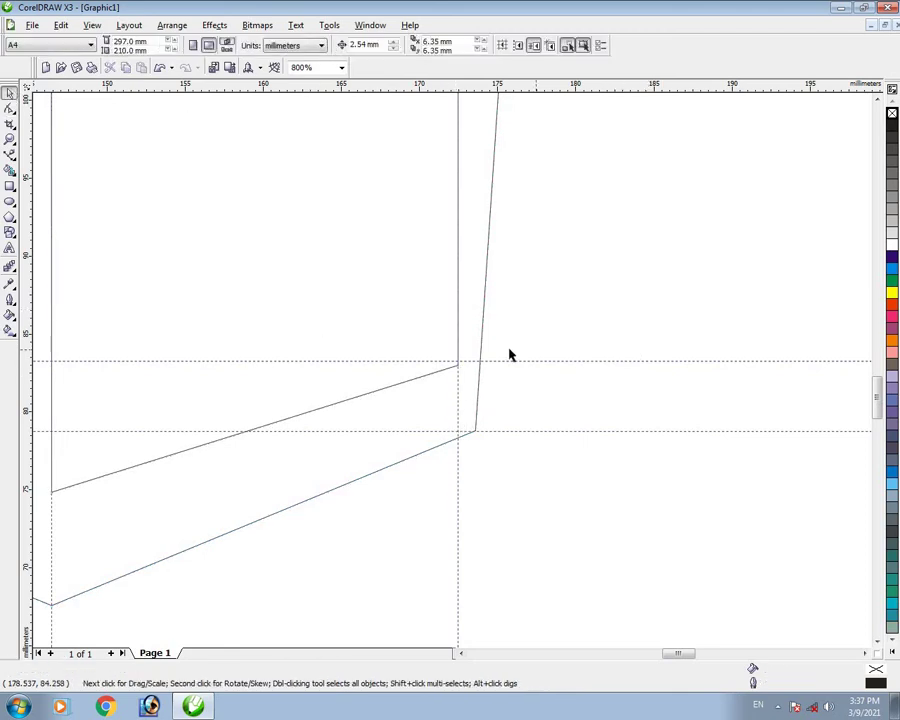
pyautogui.click(379, 301)
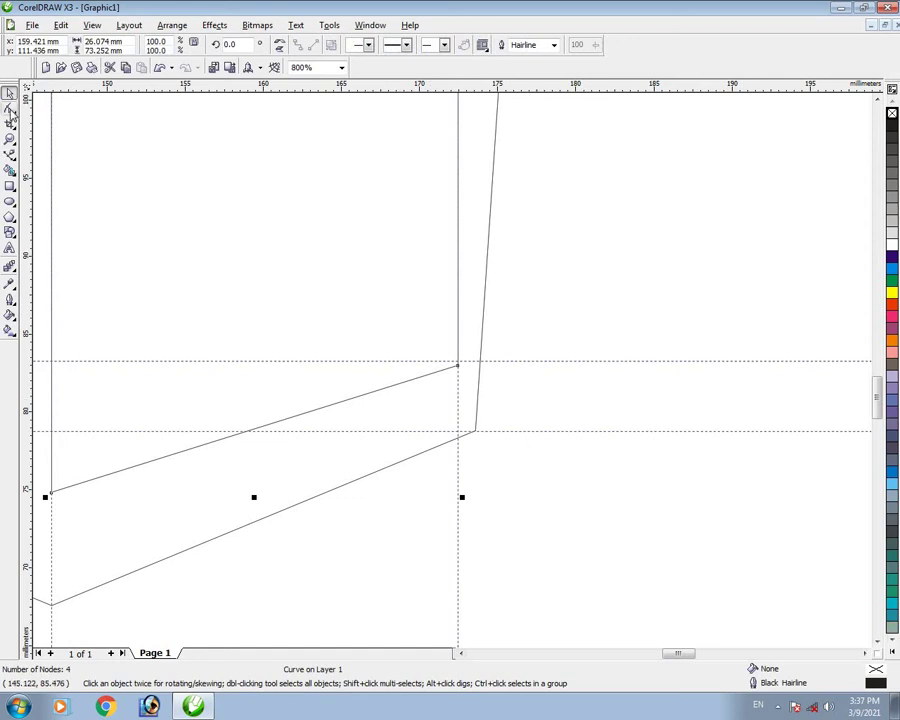
pyautogui.click(10, 108)
pyautogui.click(458, 367)
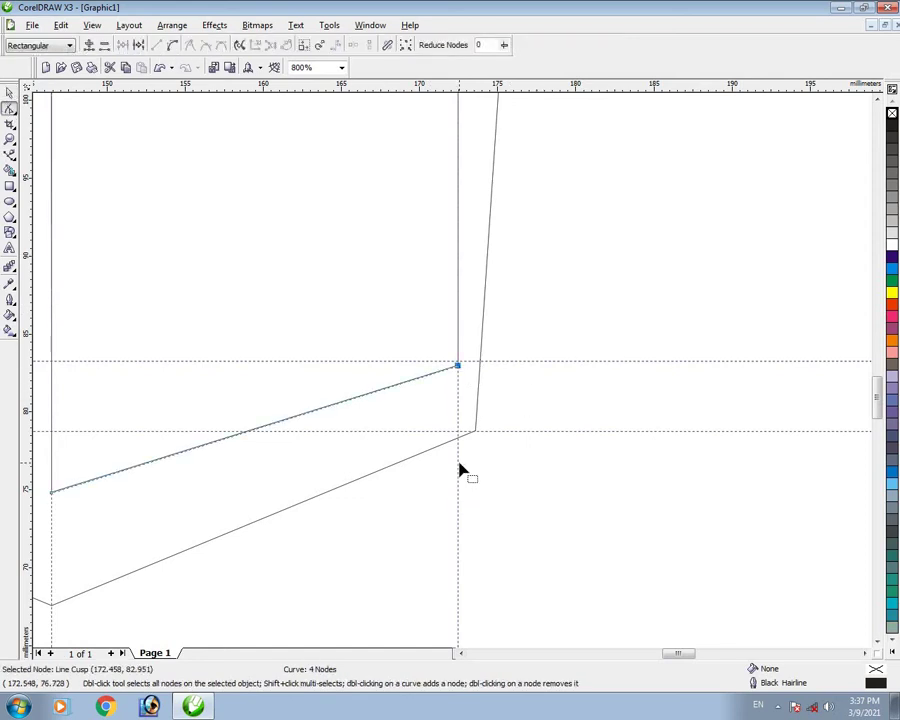
pyautogui.press('Left')
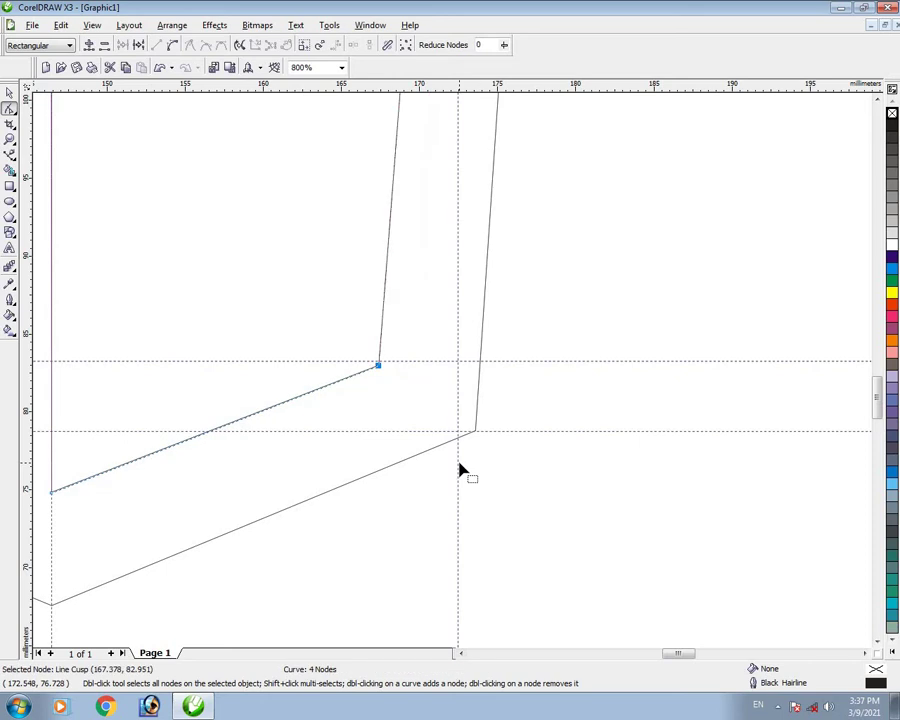
pyautogui.scroll(-2, 458, 468)
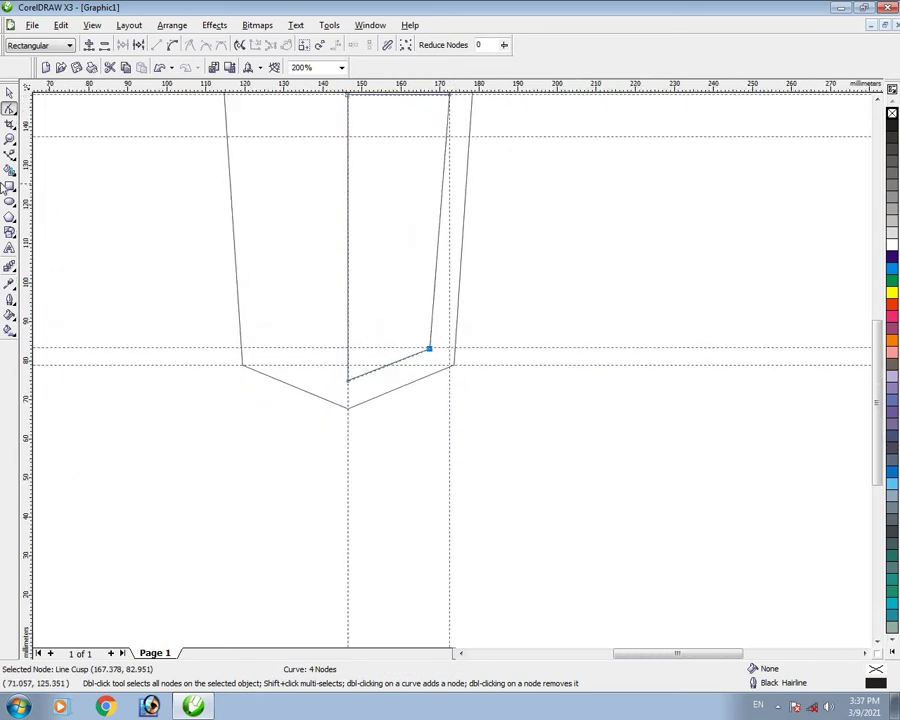
pyautogui.click(9, 93)
pyautogui.click(606, 290)
pyautogui.scroll(-1, 450, 352)
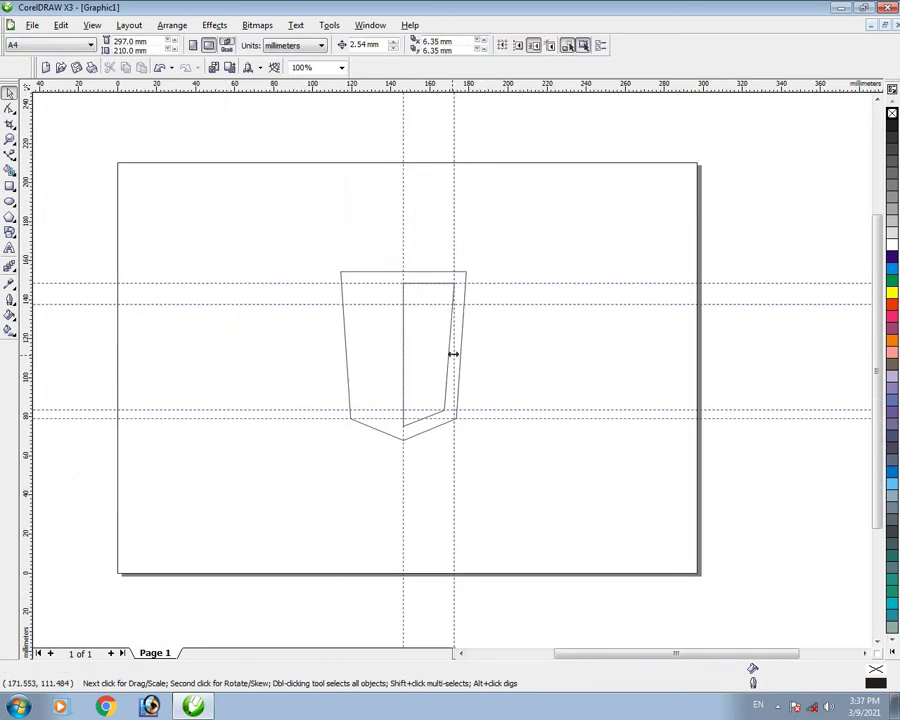
# Move the inner panel's upper right node slightly inward to about 172 mm with the Shape tool.
pyautogui.scroll(1, 452, 370)
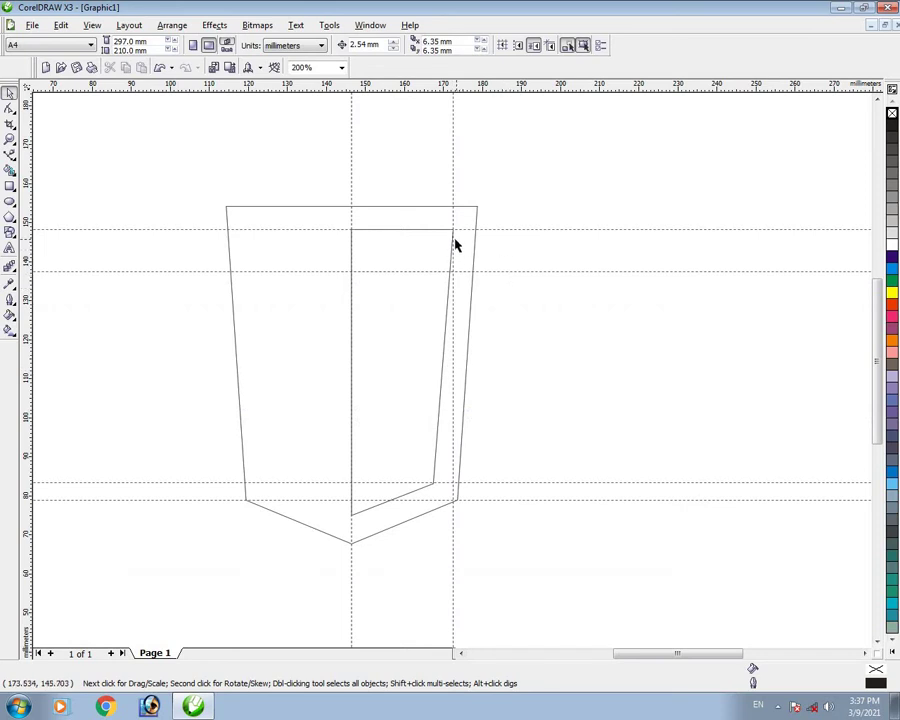
pyautogui.click(421, 461)
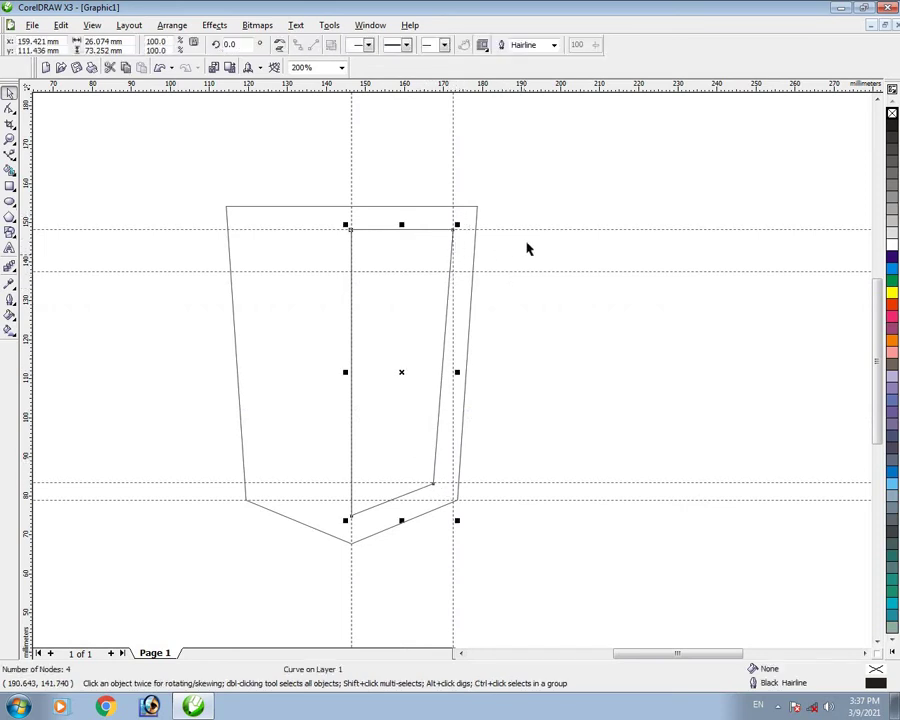
pyautogui.click(10, 109)
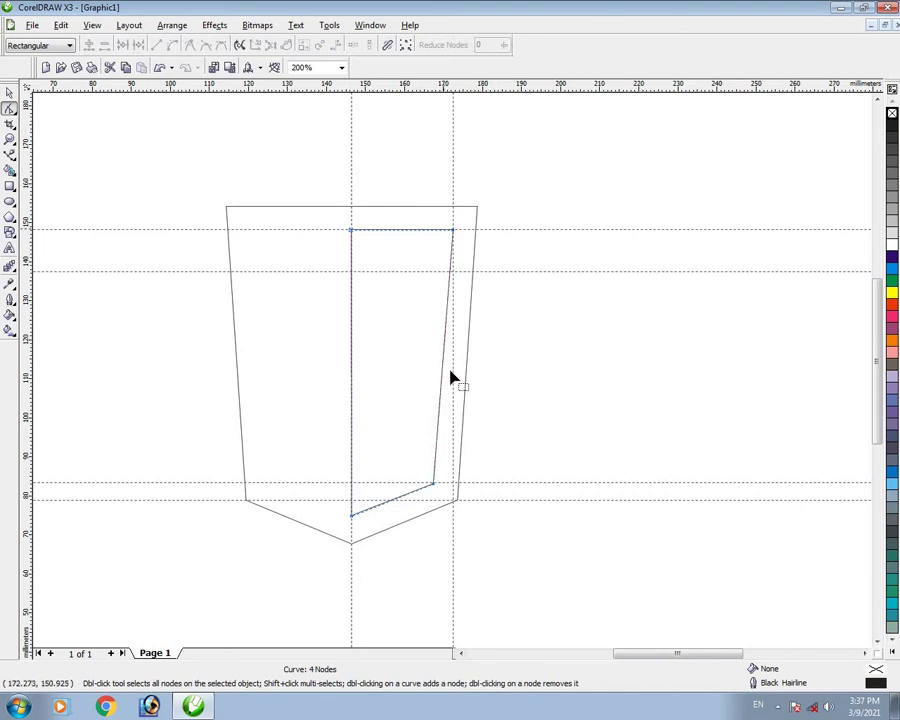
pyautogui.scroll(2, 450, 374)
pyautogui.scroll(2, 460, 371)
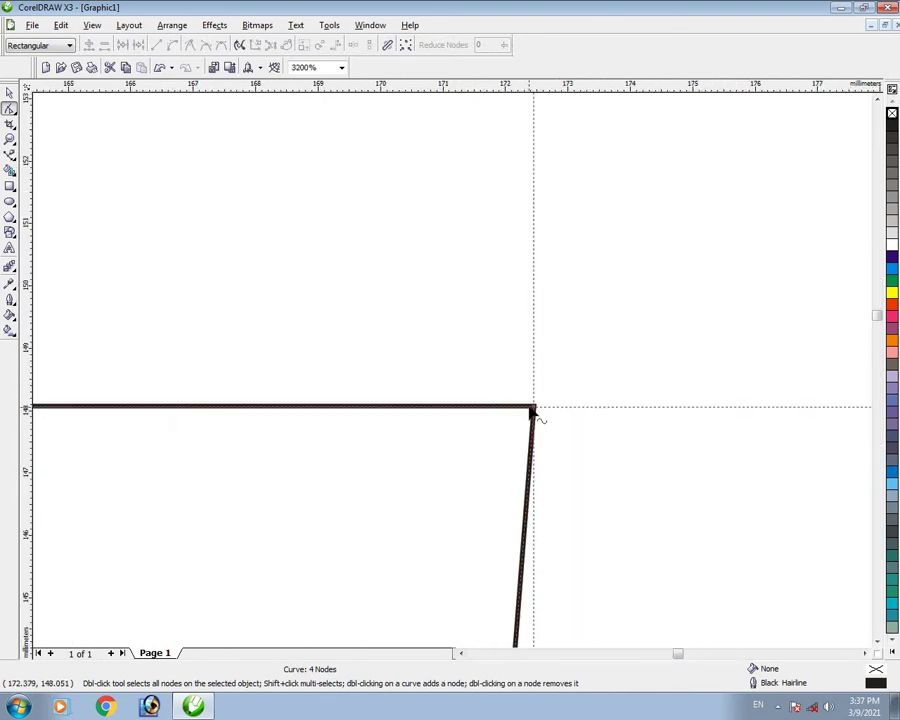
pyautogui.moveTo(532, 408); pyautogui.dragTo(508, 409)
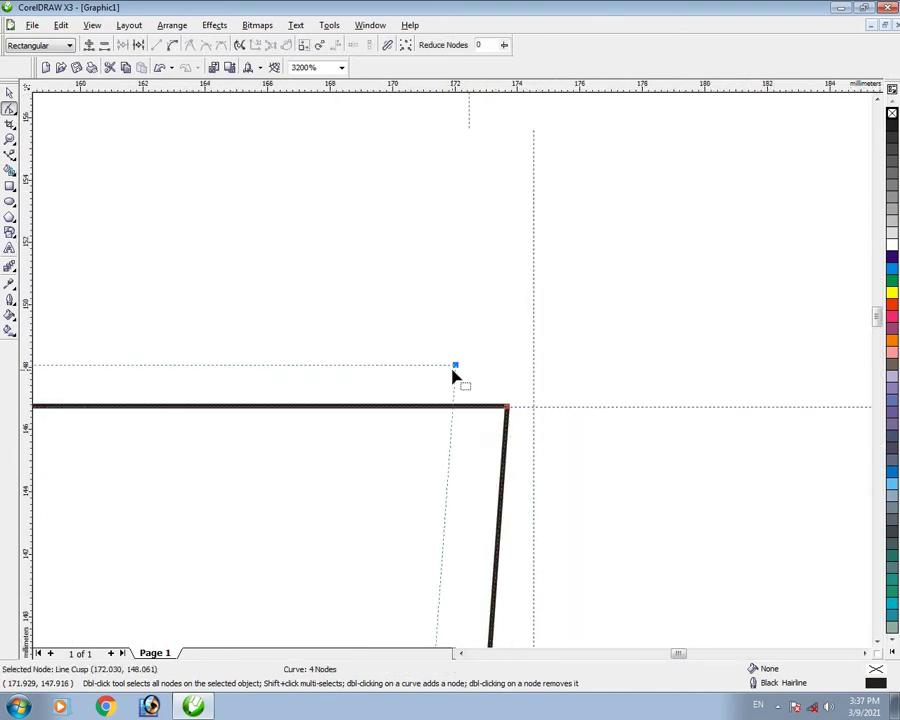
pyautogui.scroll(-3, 455, 372)
pyautogui.scroll(-1, 430, 380)
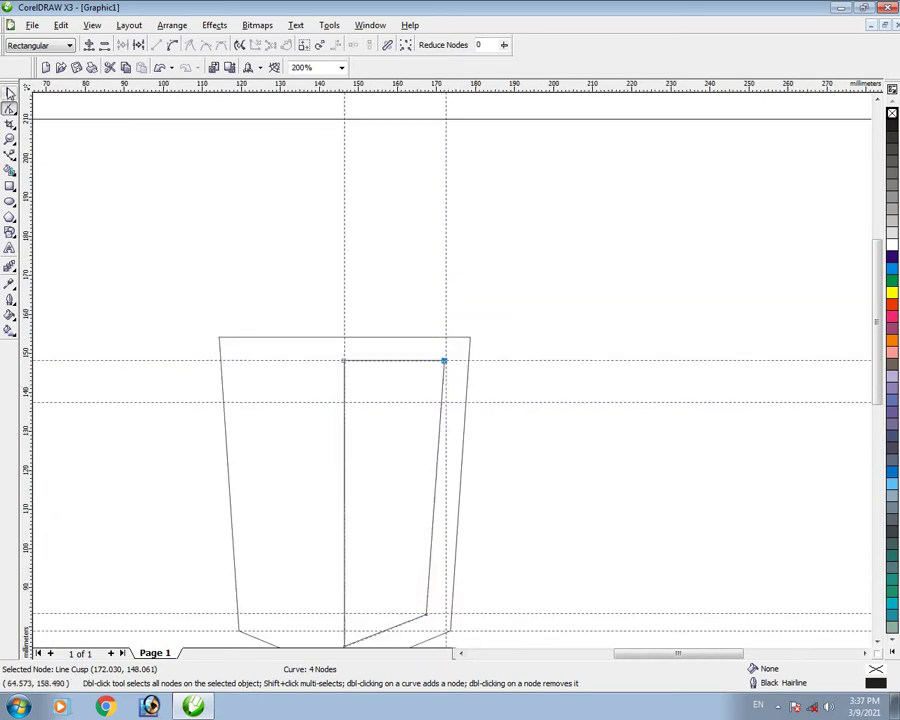
# Move the horizontal guideline just below the inner panel's top edge up to about 141 mm.
pyautogui.click(9, 92)
pyautogui.click(599, 402)
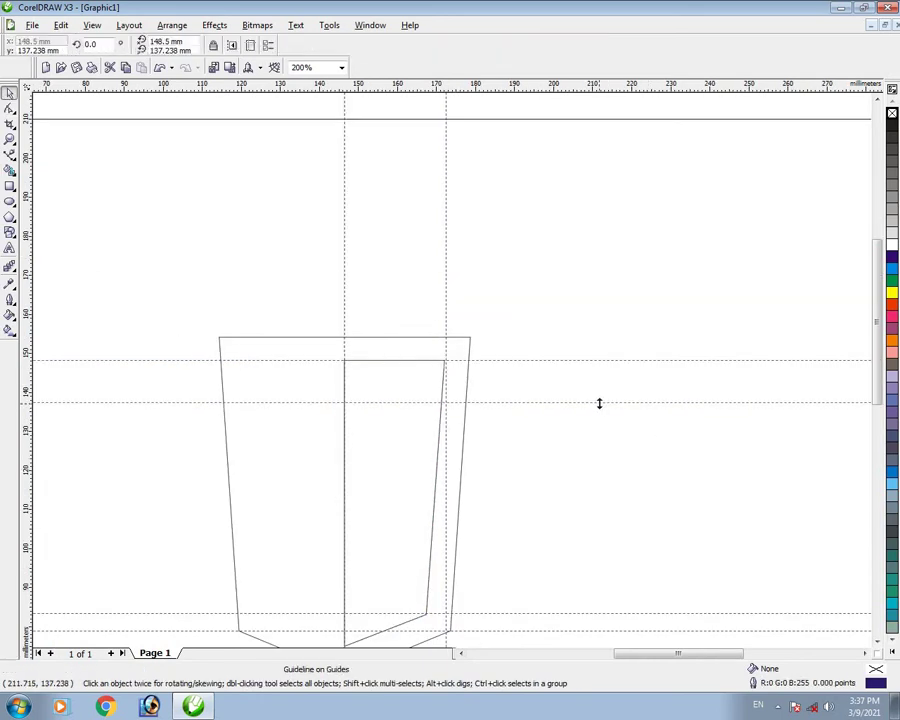
pyautogui.moveTo(599, 403); pyautogui.dragTo(596, 386)
pyautogui.scroll(-1, 446, 376)
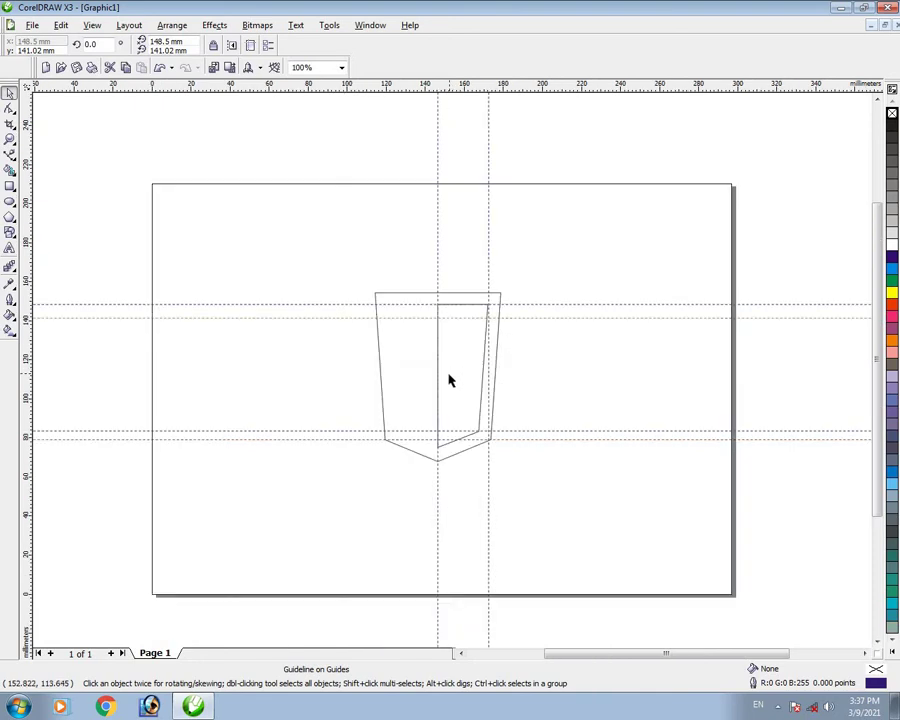
# Add a vertical guideline at about 122.4 mm inside the outer shape's left half.
pyautogui.scroll(1, 452, 376)
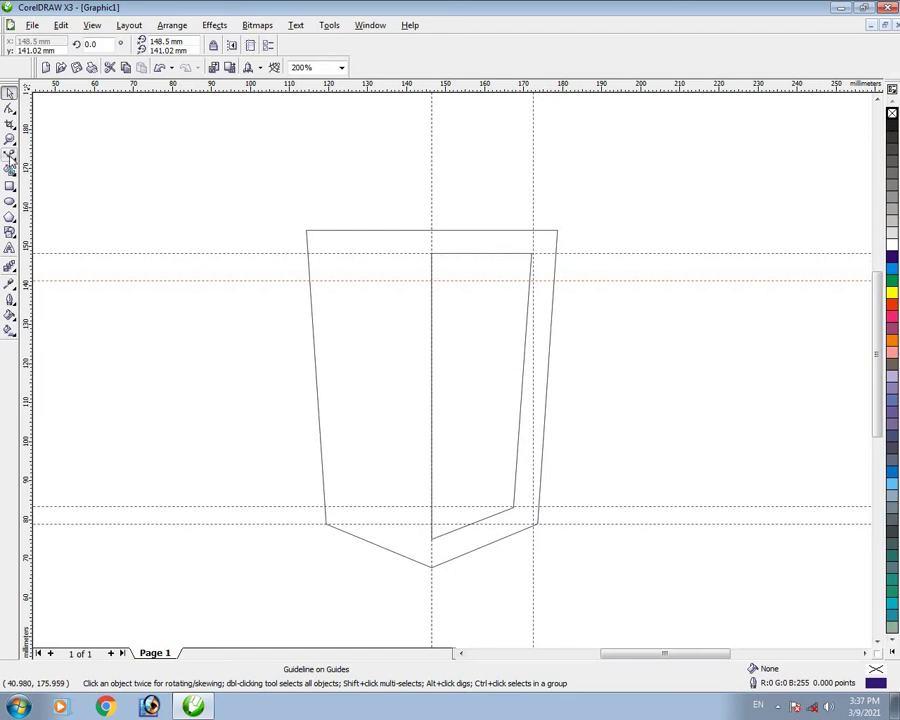
pyautogui.moveTo(22, 214)
pyautogui.mouseDown()
pyautogui.moveTo(380, 358)
pyautogui.moveTo(338, 358)
pyautogui.mouseUp()
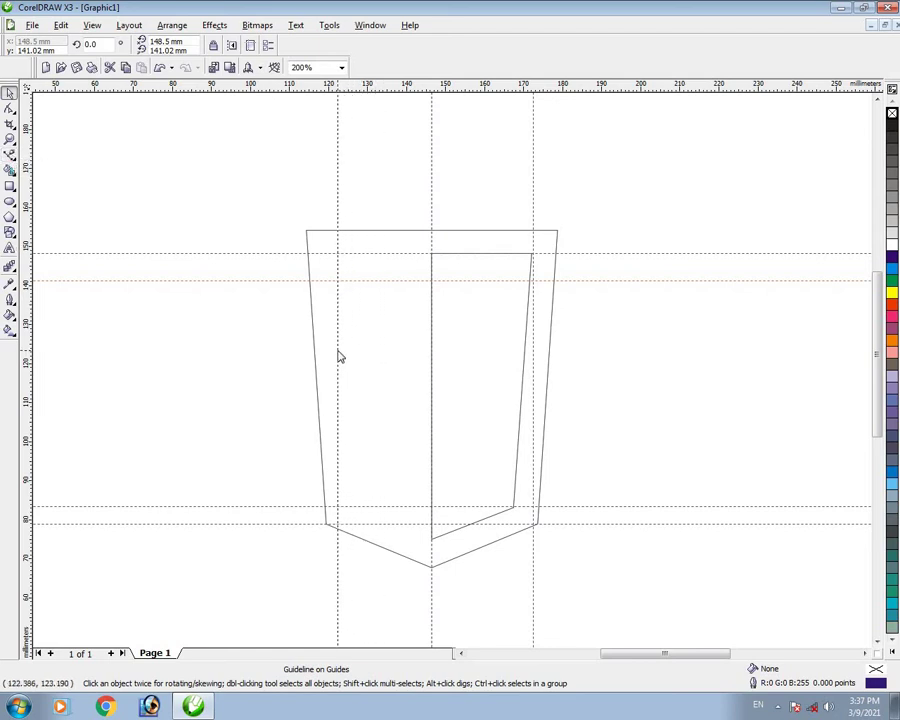
pyautogui.click(337, 350)
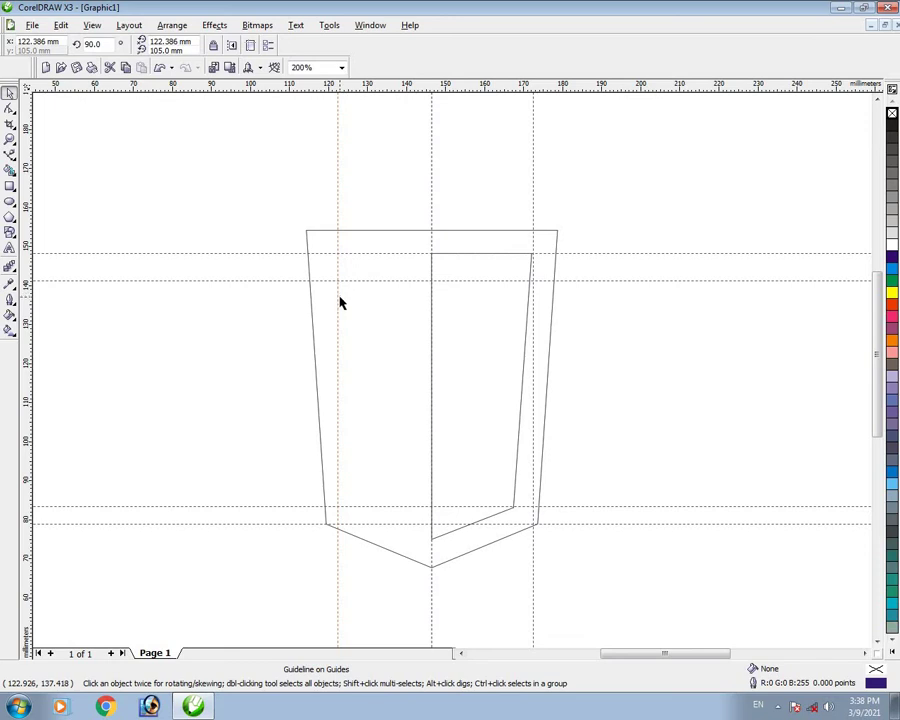
# Start a numeral 5 outline with the Bezier tool: top edge from about 165 to 122 mm, down the left side, back to about 157 mm.
pyautogui.click(10, 155)
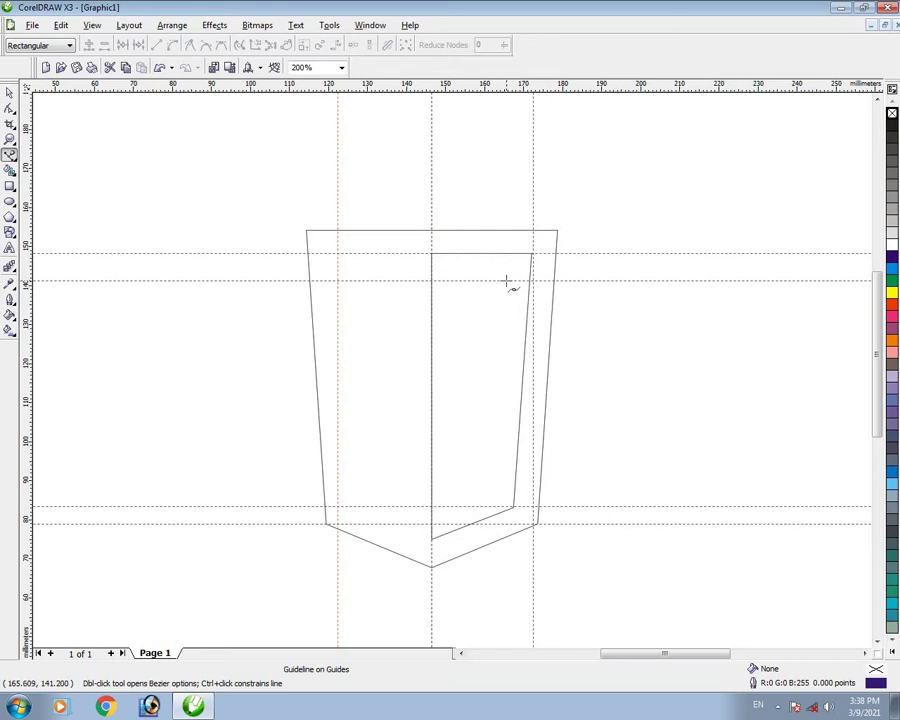
pyautogui.click(506, 281)
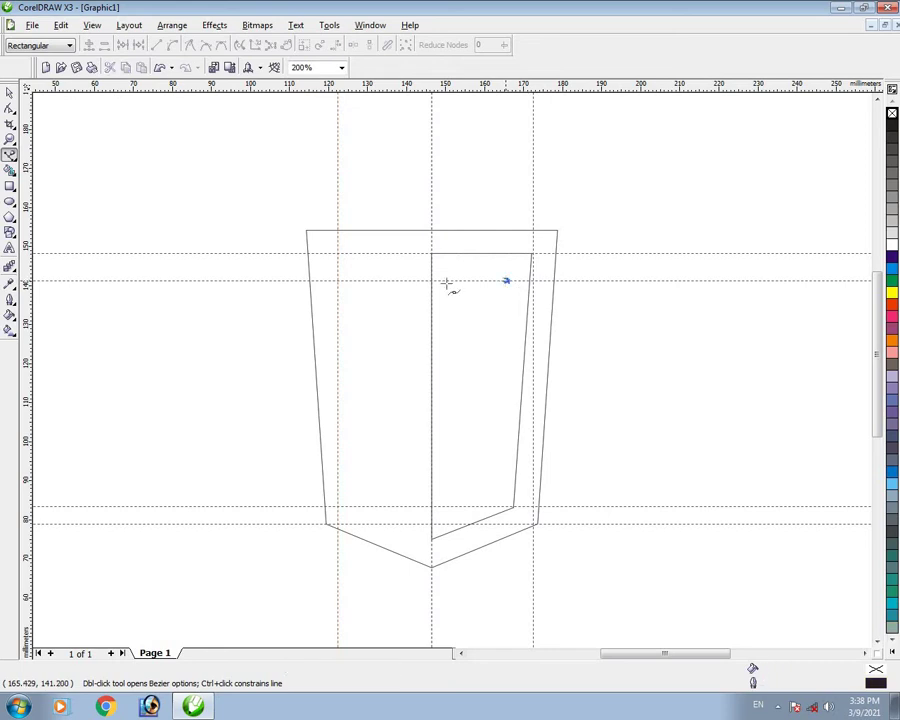
pyautogui.click(338, 281)
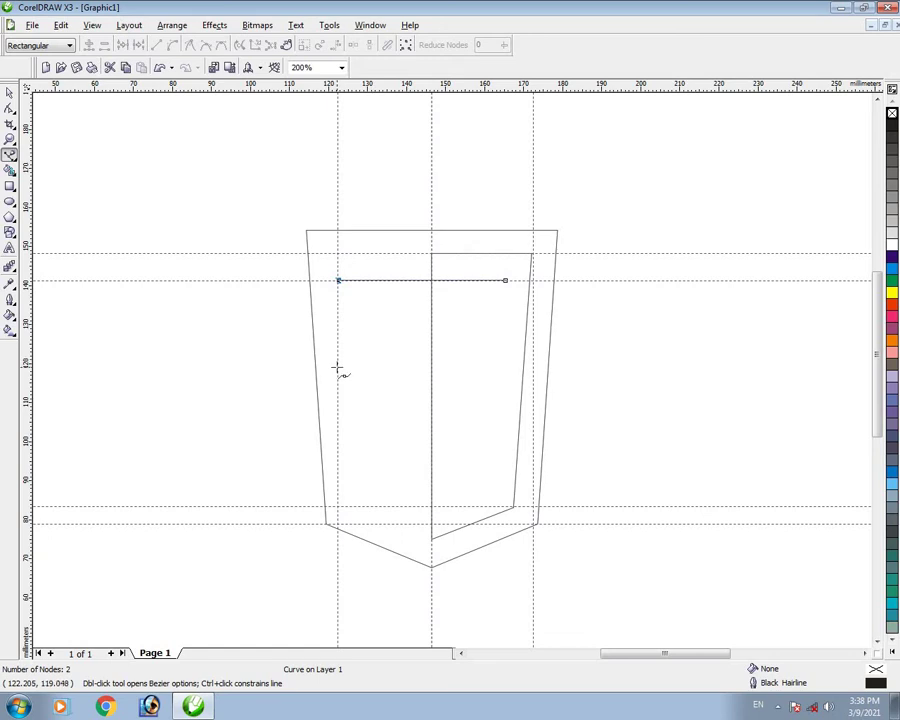
pyautogui.click(337, 367)
pyautogui.click(473, 373)
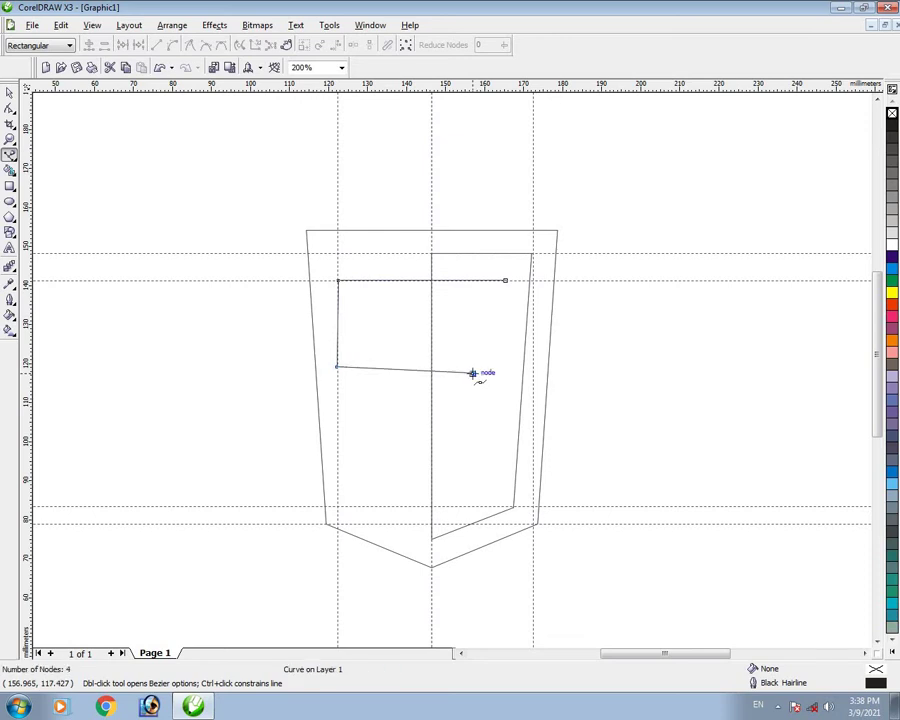
# Continue the 5 outline around the bowl's inner edge, pointed at about 89 mm on the center guideline, and around its lower left end.
pyautogui.click(474, 456)
pyautogui.click(432, 485)
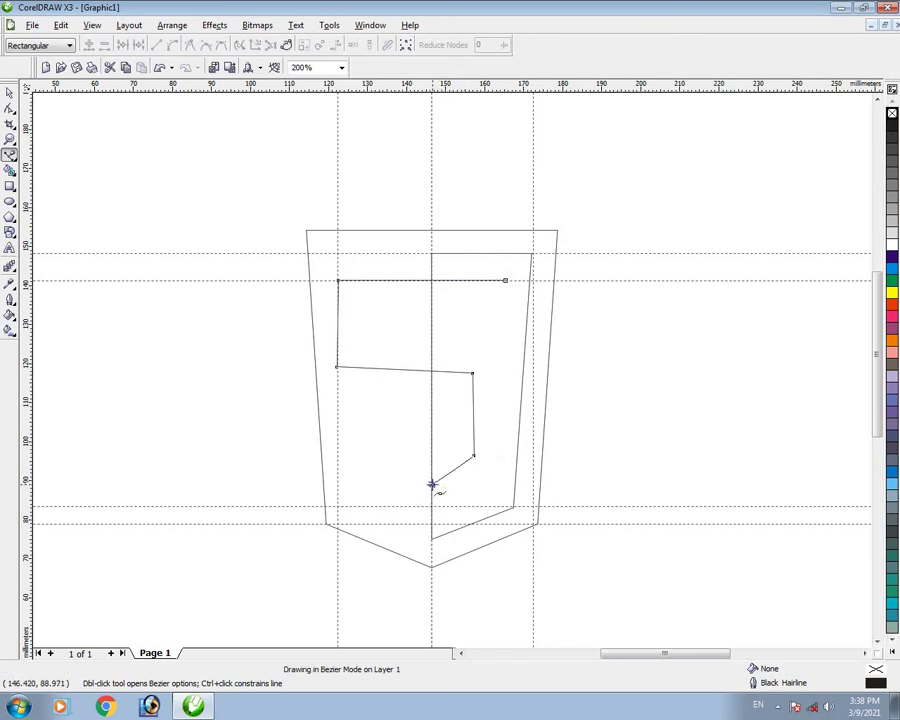
pyautogui.click(368, 456)
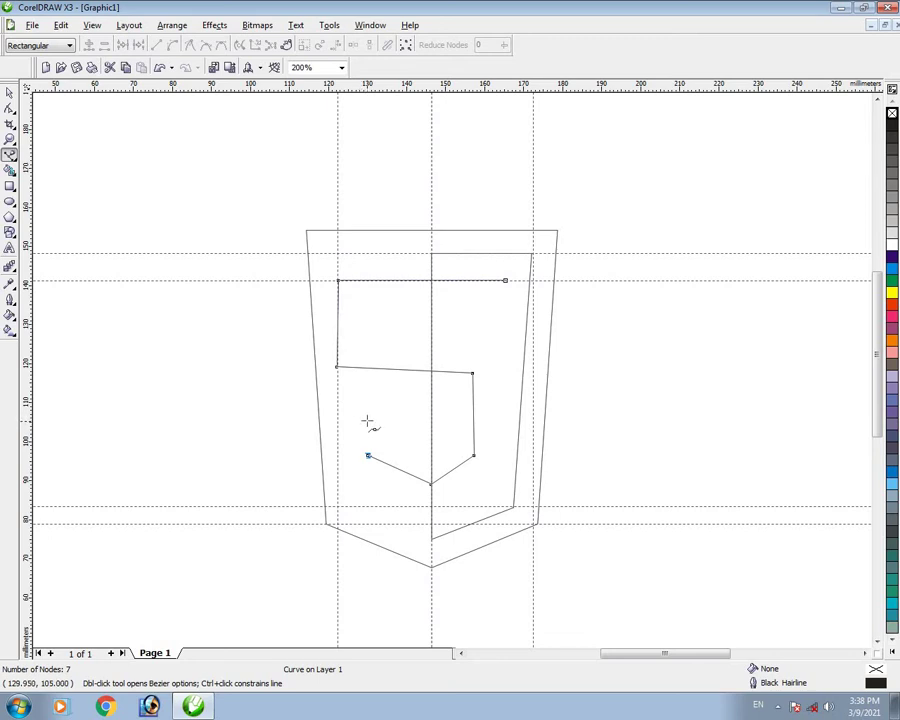
pyautogui.click(367, 418)
pyautogui.click(341, 418)
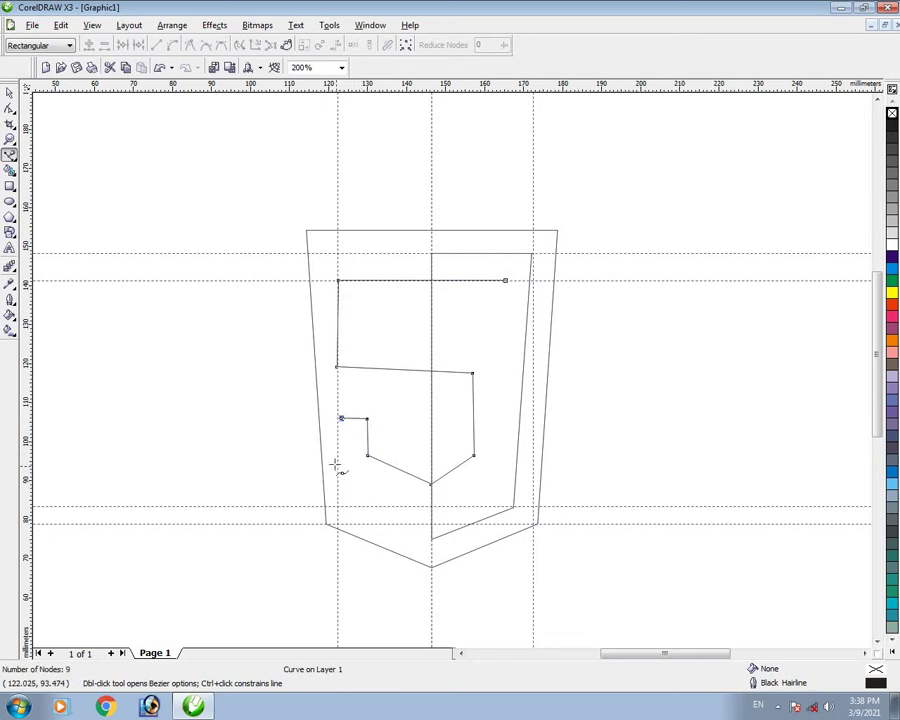
pyautogui.click(336, 464)
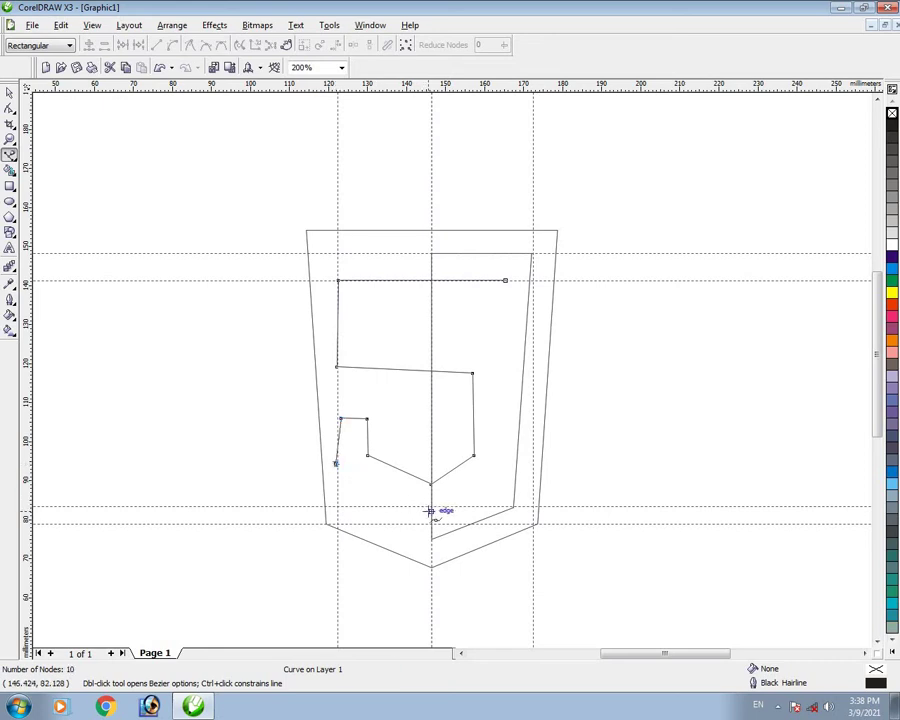
# Complete the 5 with the bowl's outer edge, pointed at about 82.5 mm, and the upper inner notch, closing the outline at its start node.
pyautogui.click(431, 509)
pyautogui.click(501, 474)
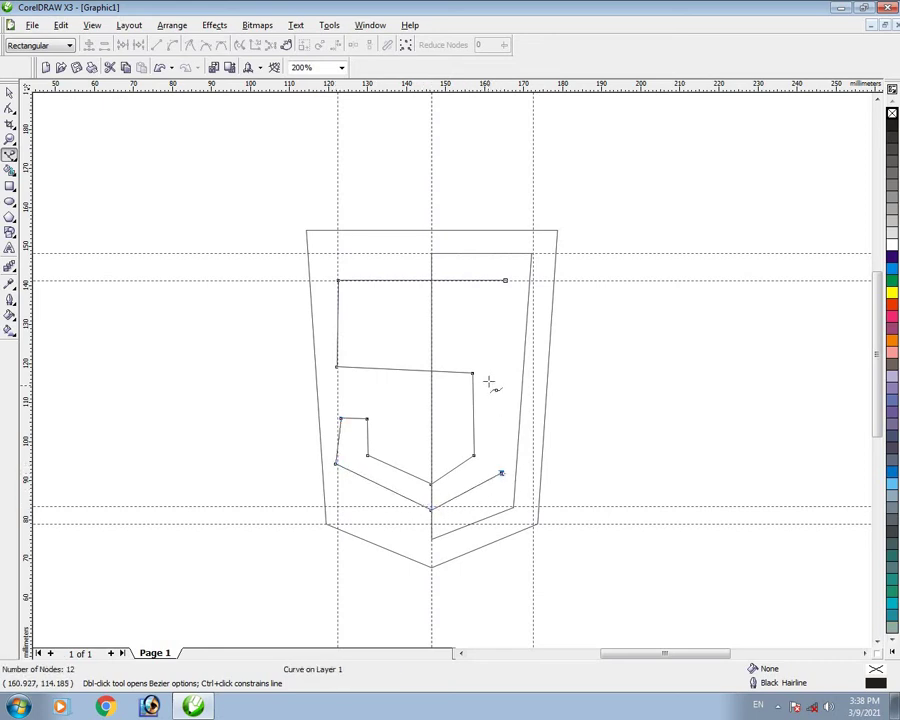
pyautogui.click(505, 353)
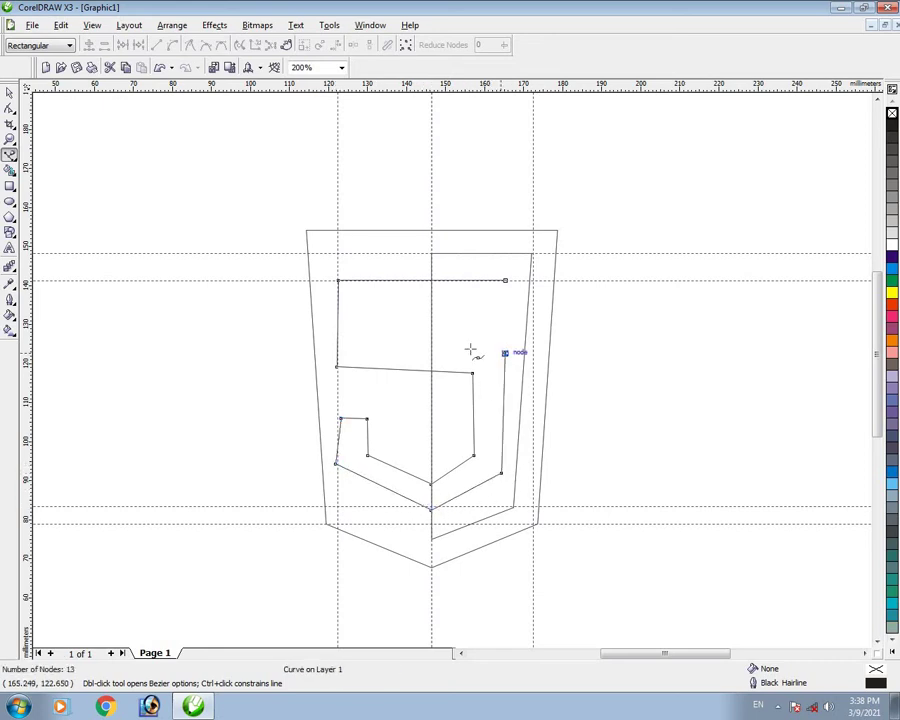
pyautogui.click(357, 345)
pyautogui.click(360, 304)
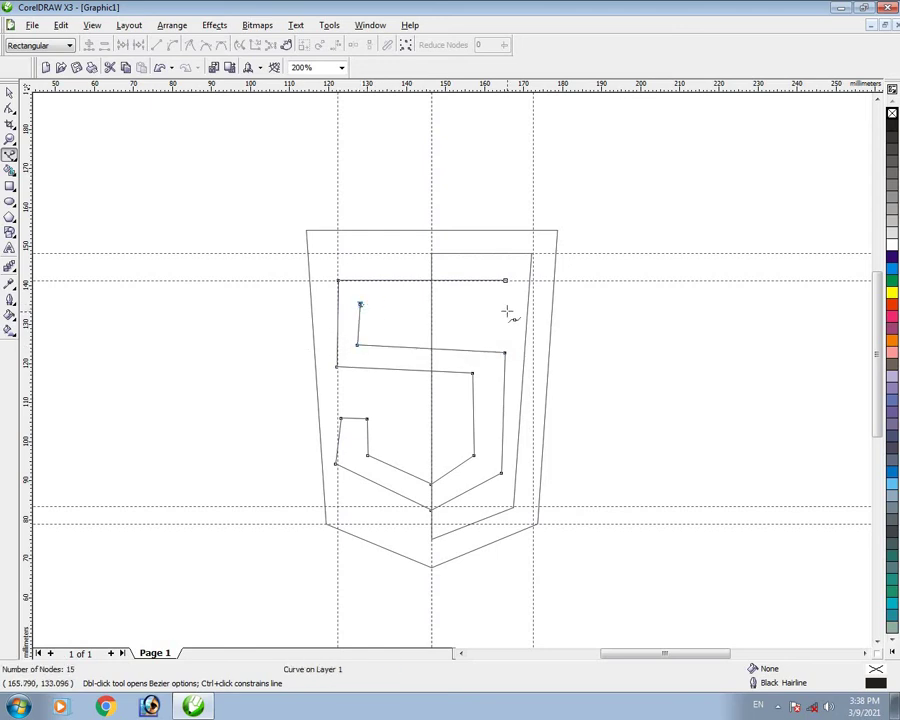
pyautogui.click(503, 313)
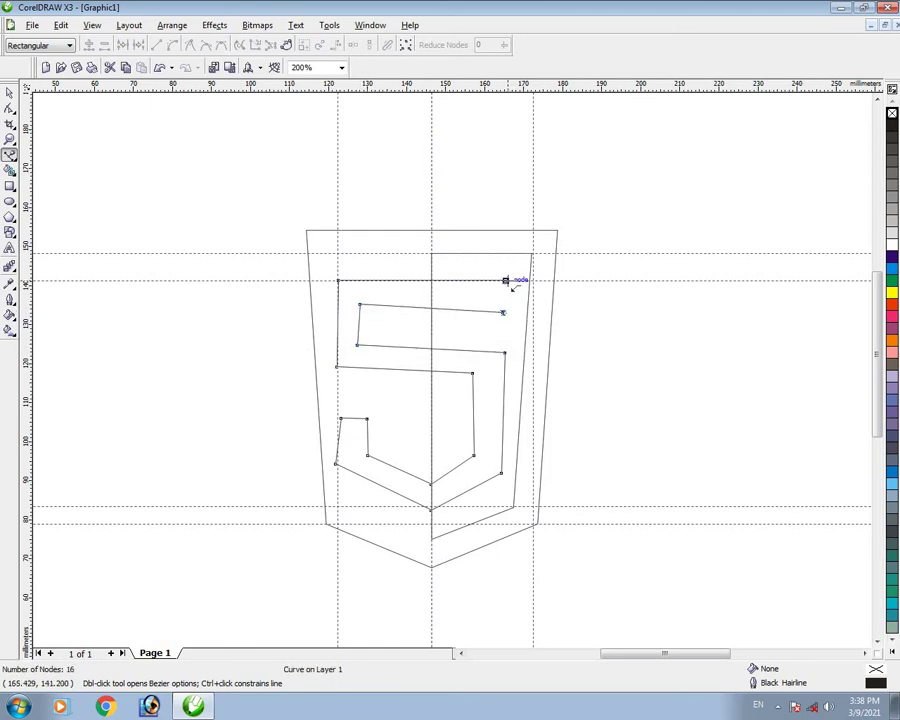
pyautogui.click(506, 281)
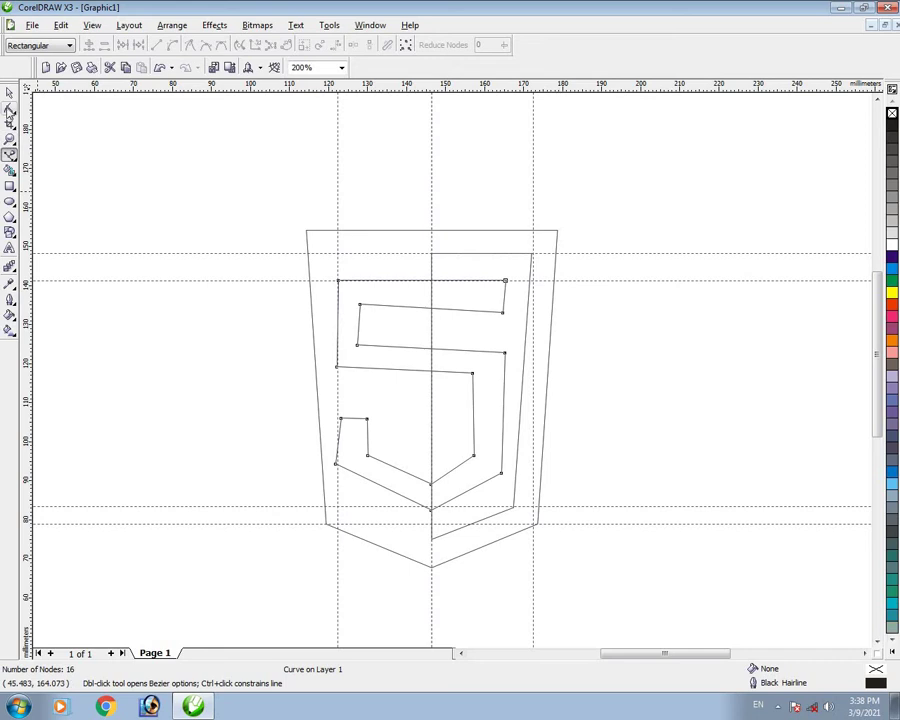
pyautogui.click(9, 92)
pyautogui.click(642, 343)
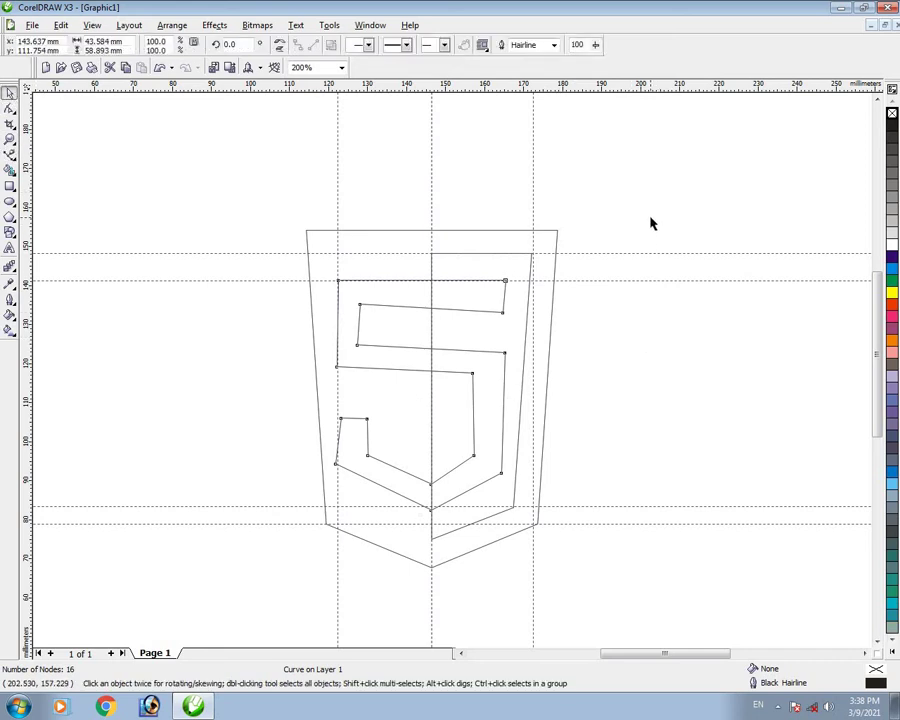
# Draw a slanted line about 58.4 mm tall along the inner panel's outer edge and shift it inward to the 5's right side, centered near 164.4 mm.
pyautogui.click(470, 368)
pyautogui.click(9, 155)
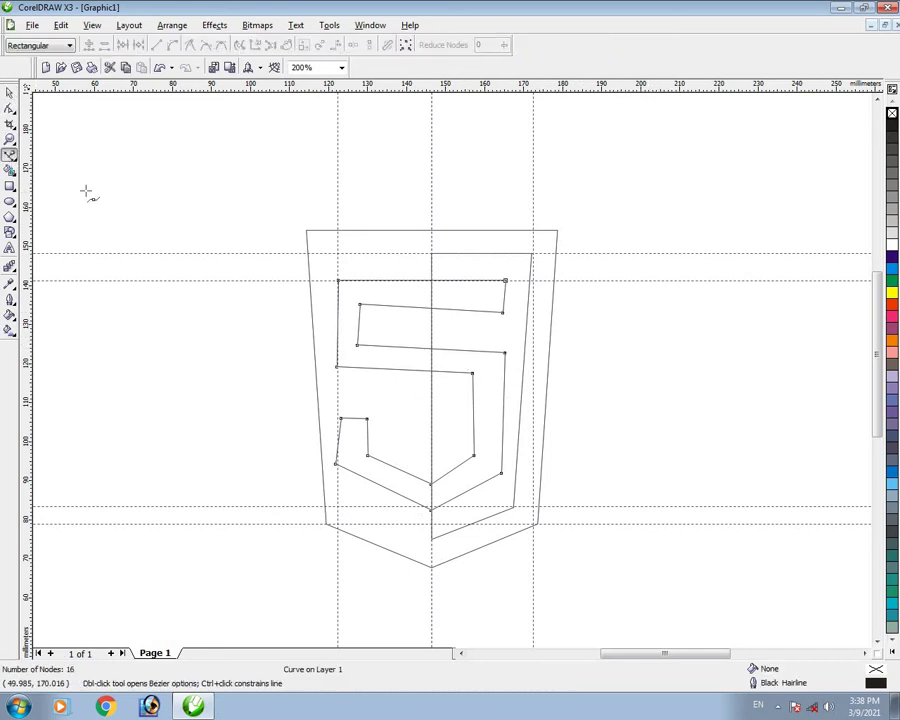
pyautogui.click(530, 282)
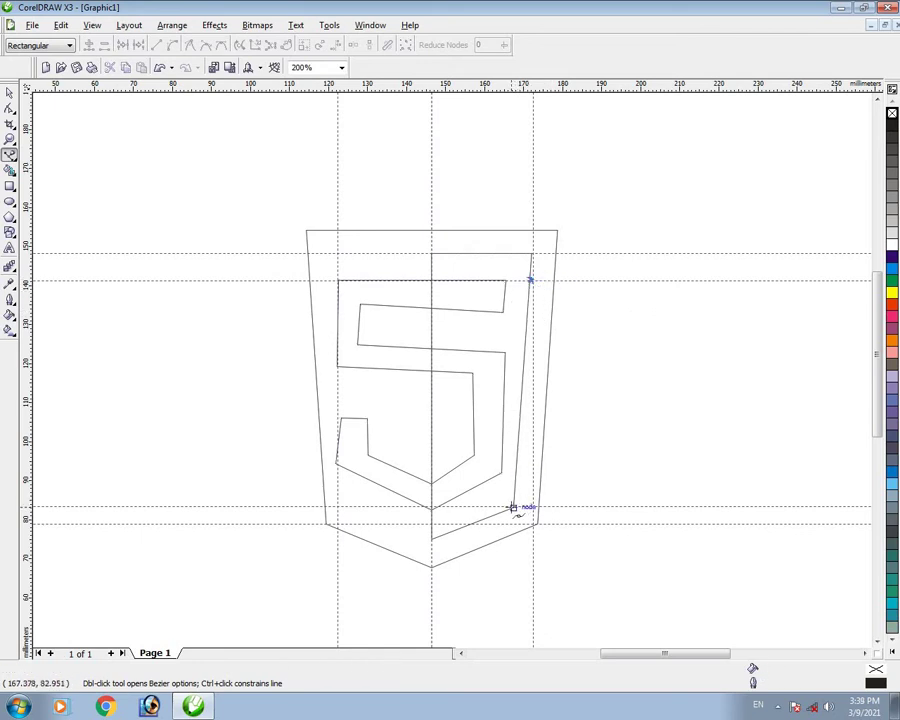
pyautogui.click(513, 508)
pyautogui.click(9, 93)
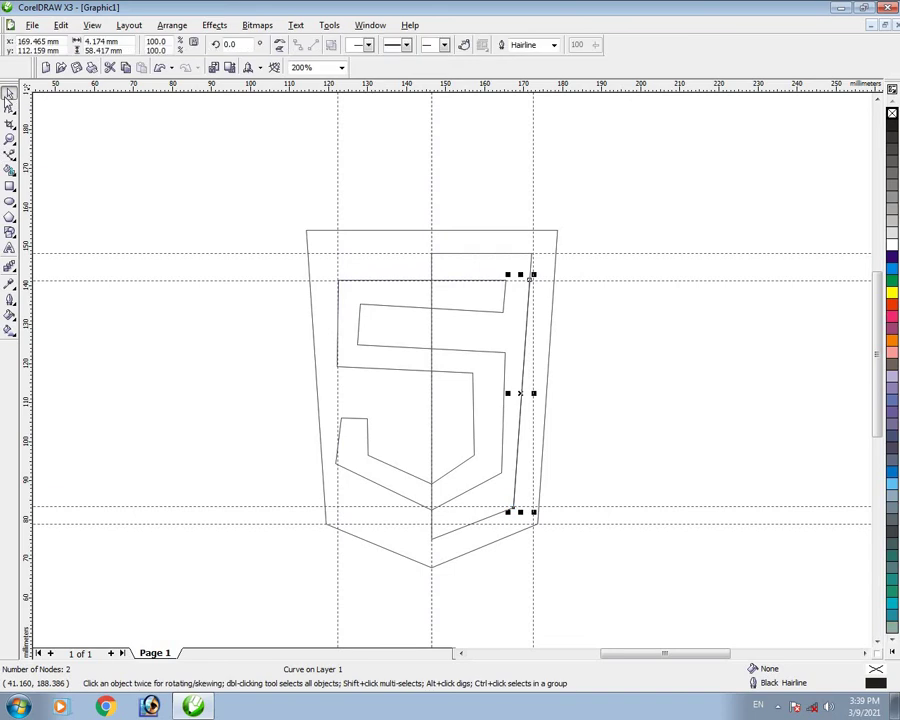
pyautogui.press('Left')
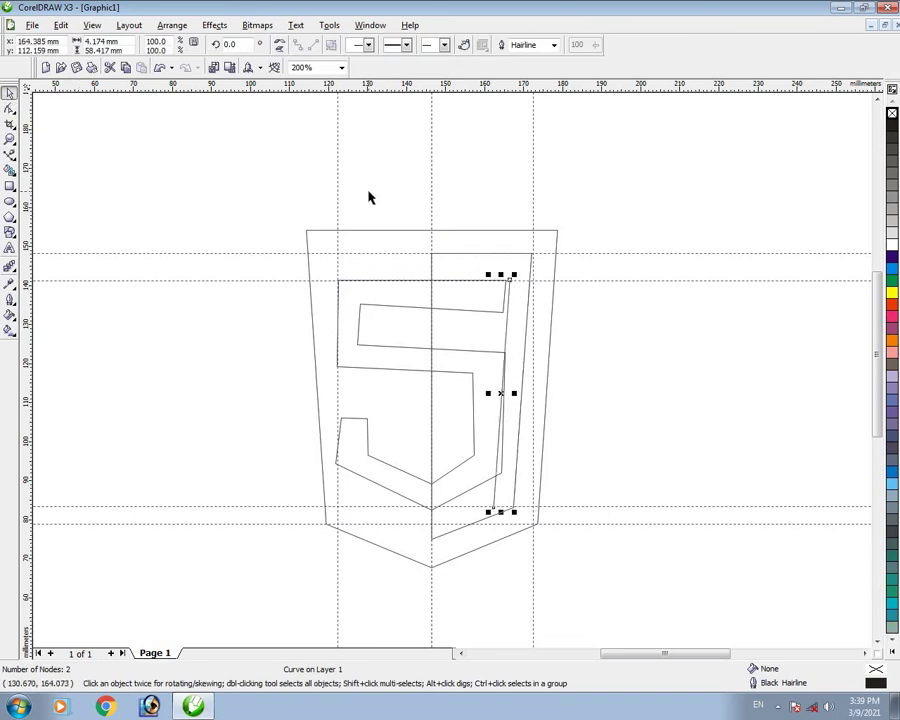
# Duplicate the slanted line, mirror the copy horizontally and move it across to the 5's left edge.
pyautogui.click(281, 46)
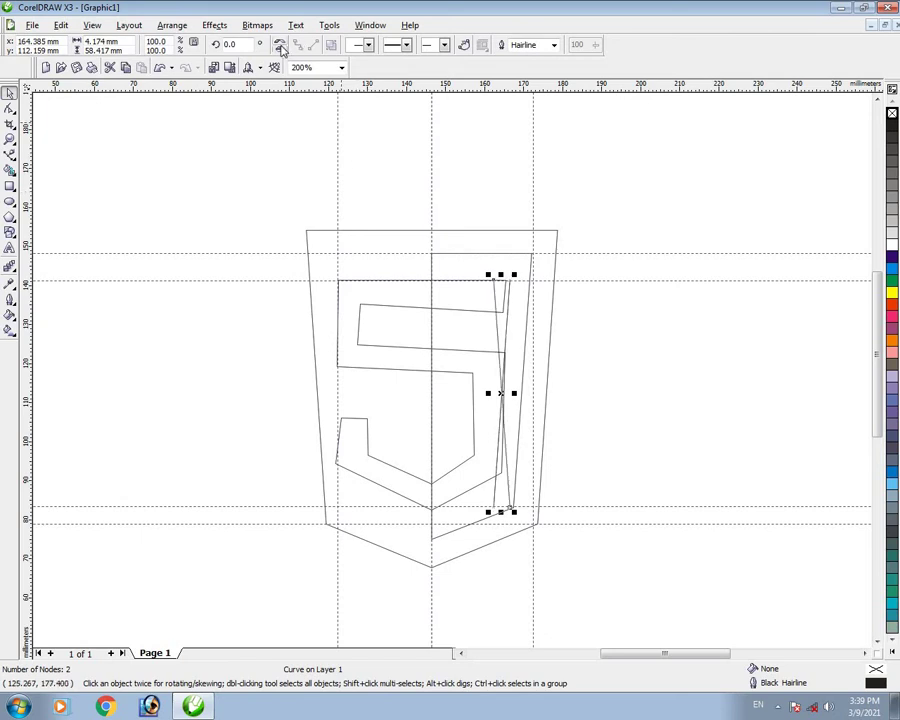
pyautogui.press('Left')
pyautogui.press('Left')
pyautogui.press('Left')
pyautogui.press('Left')
pyautogui.press('Left')
pyautogui.press('Left')
pyautogui.press('Left')
pyautogui.press('Left')
pyautogui.press('Left')
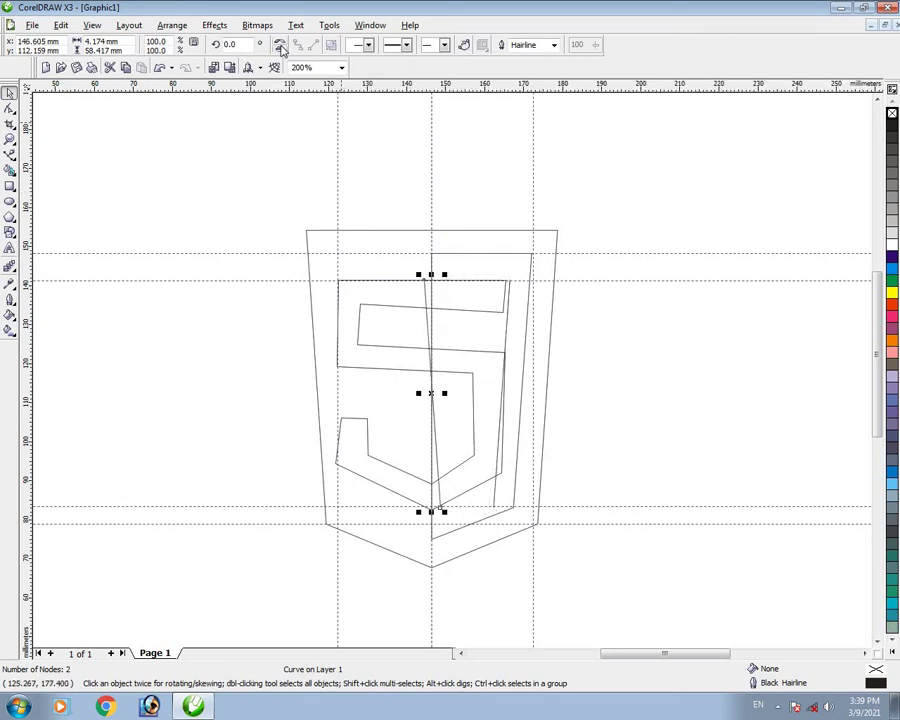
pyautogui.press('Left')
pyautogui.press('Left')
pyautogui.press('Left')
pyautogui.press('Left')
pyautogui.press('Left')
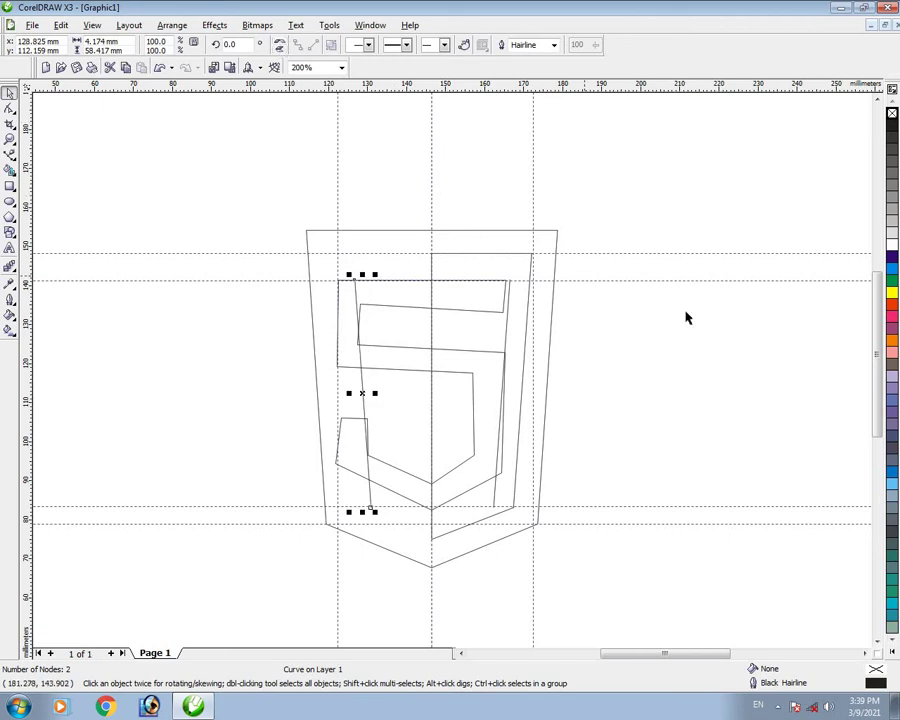
pyautogui.press('Left')
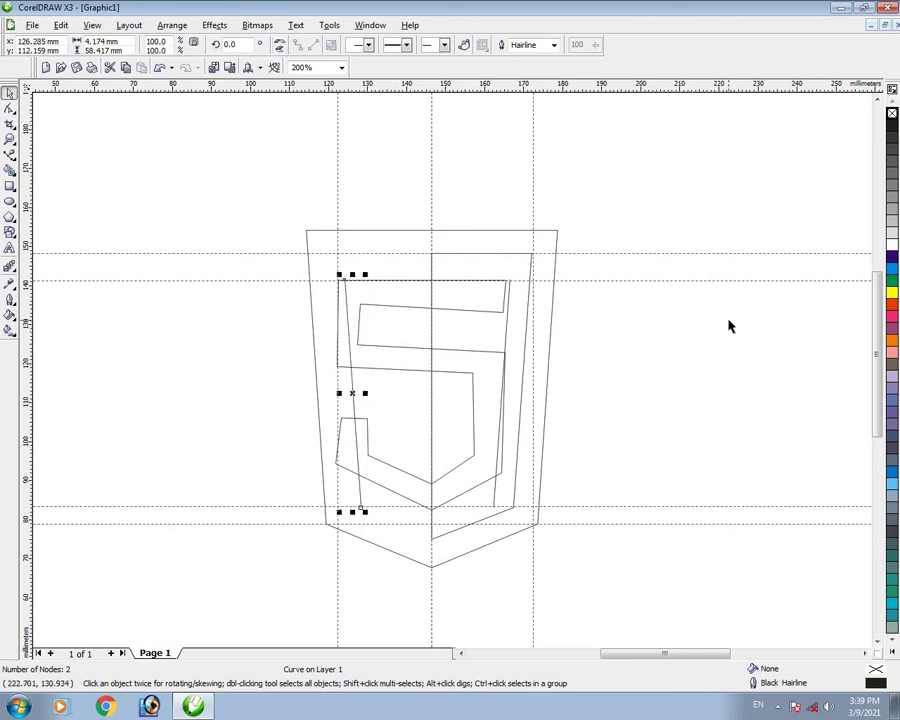
pyautogui.press('Left')
pyautogui.click(677, 310)
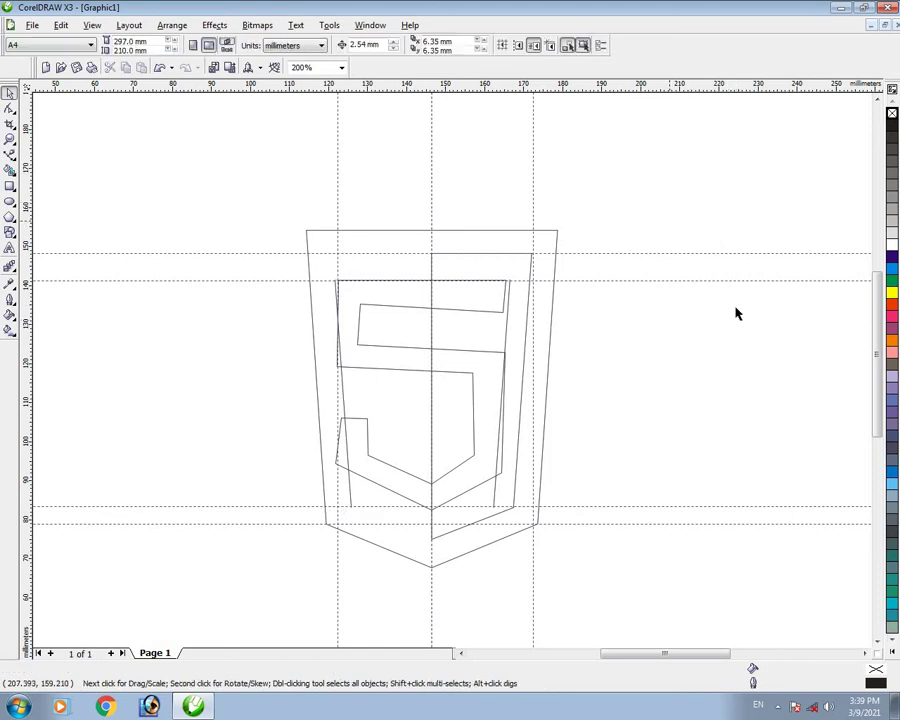
# Move the 5's top-right corner node to the upper end of the right slanted line, at about 166.5, 141.4 mm.
pyautogui.scroll(1, 490, 366)
pyautogui.scroll(1, 452, 376)
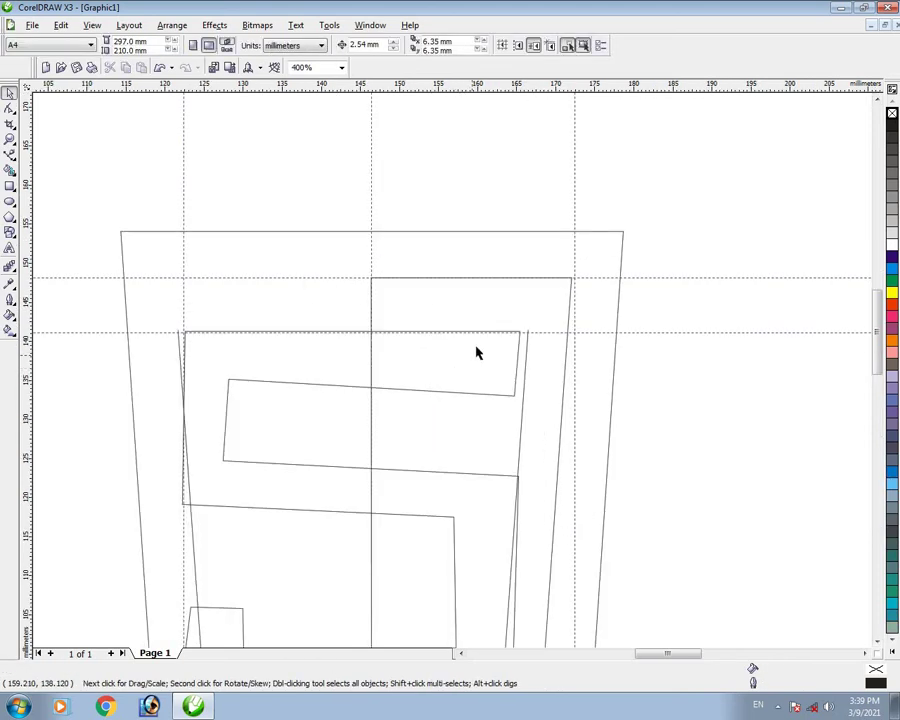
pyautogui.click(456, 392)
pyautogui.click(10, 107)
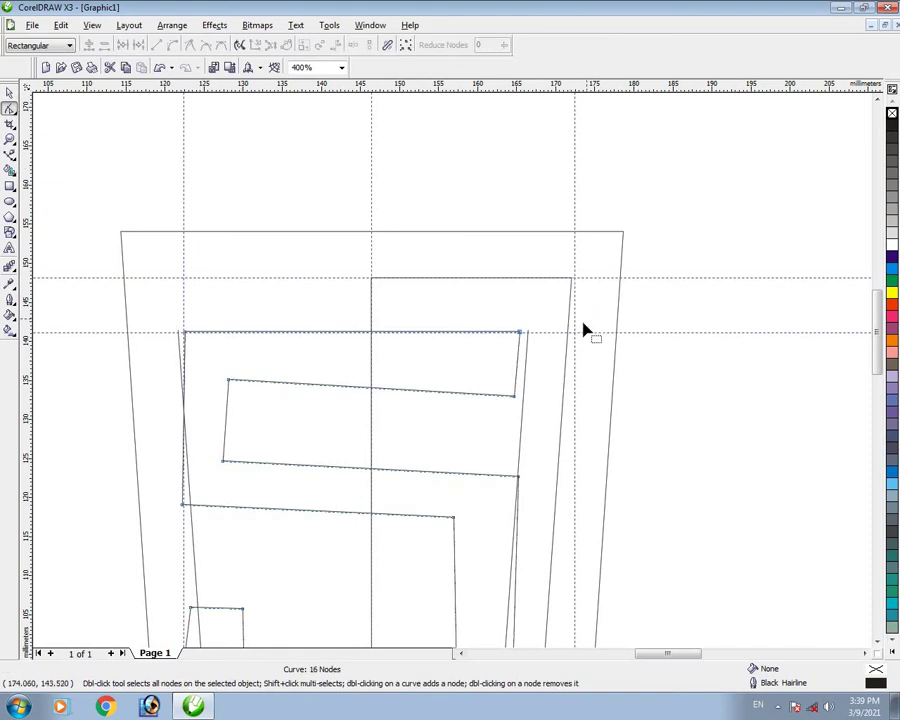
pyautogui.click(519, 332)
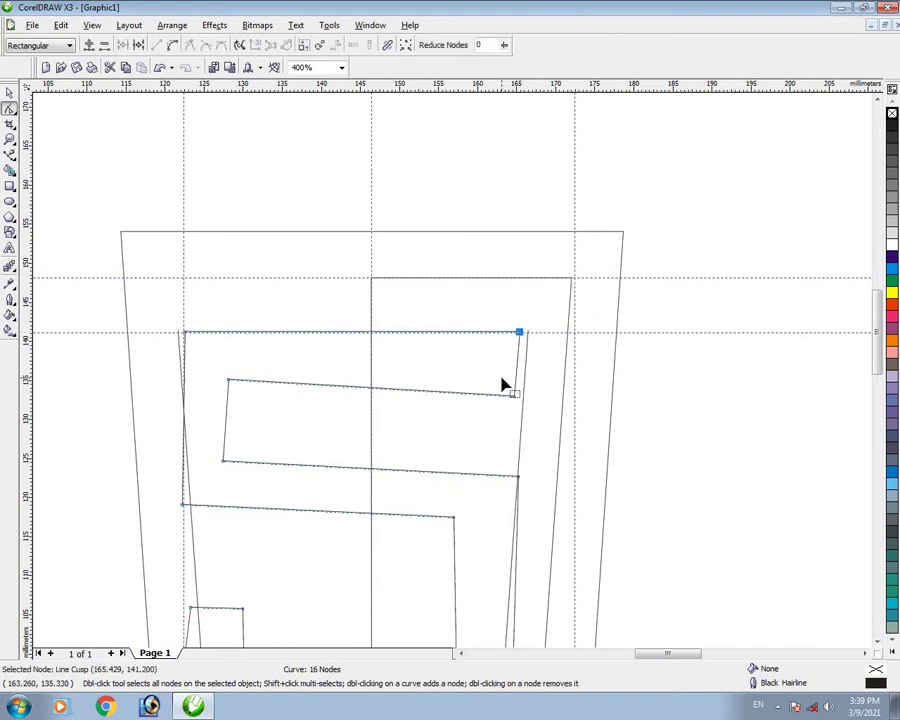
pyautogui.scroll(1, 440, 368)
pyautogui.scroll(1, 454, 374)
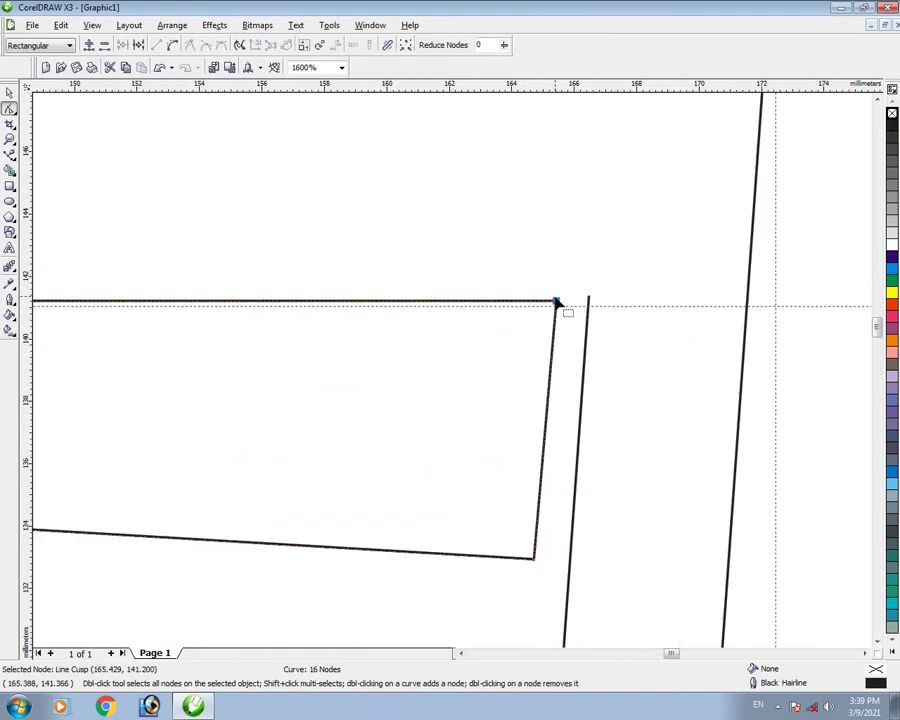
pyautogui.moveTo(556, 302); pyautogui.dragTo(589, 299)
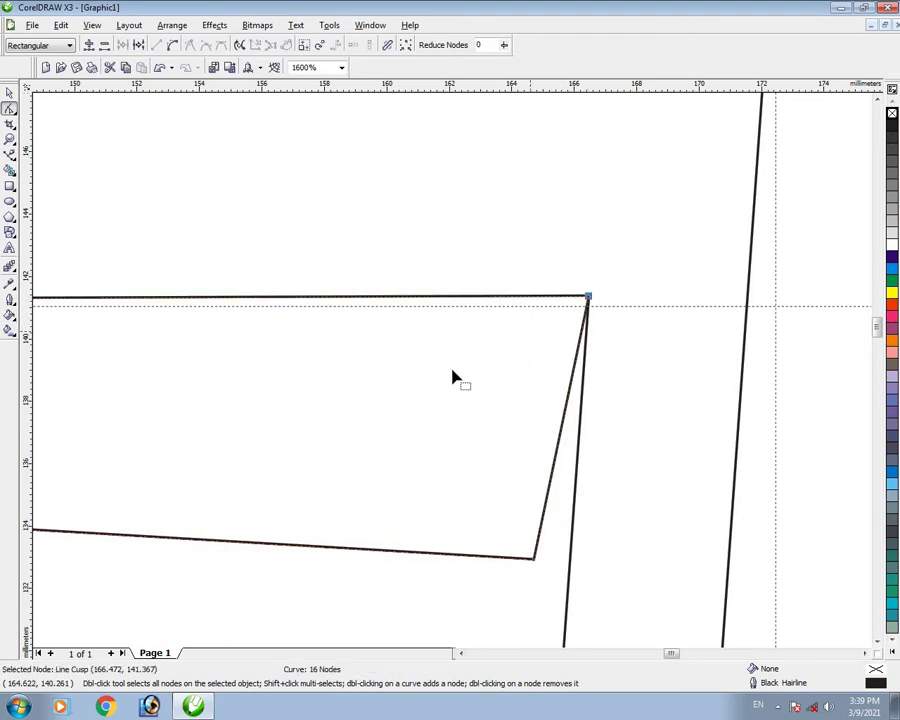
# Move the 5's top-left node to the left slanted line's upper end and the top bar's lower-right node onto the right one.
pyautogui.scroll(-2, 430, 378)
pyautogui.scroll(2, 450, 374)
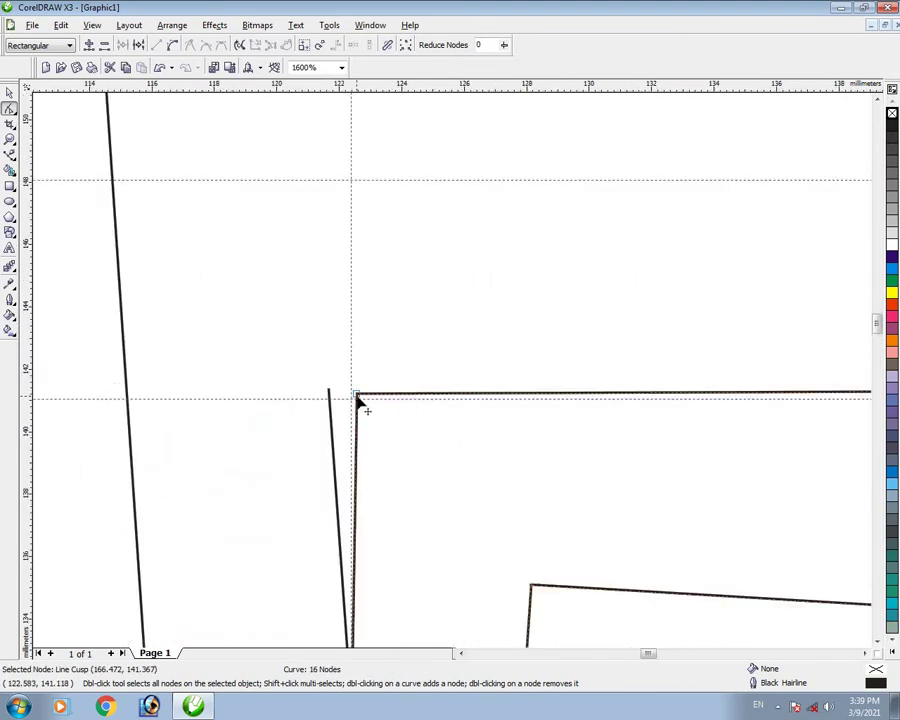
pyautogui.moveTo(358, 402); pyautogui.dragTo(330, 394)
pyautogui.scroll(-2, 452, 372)
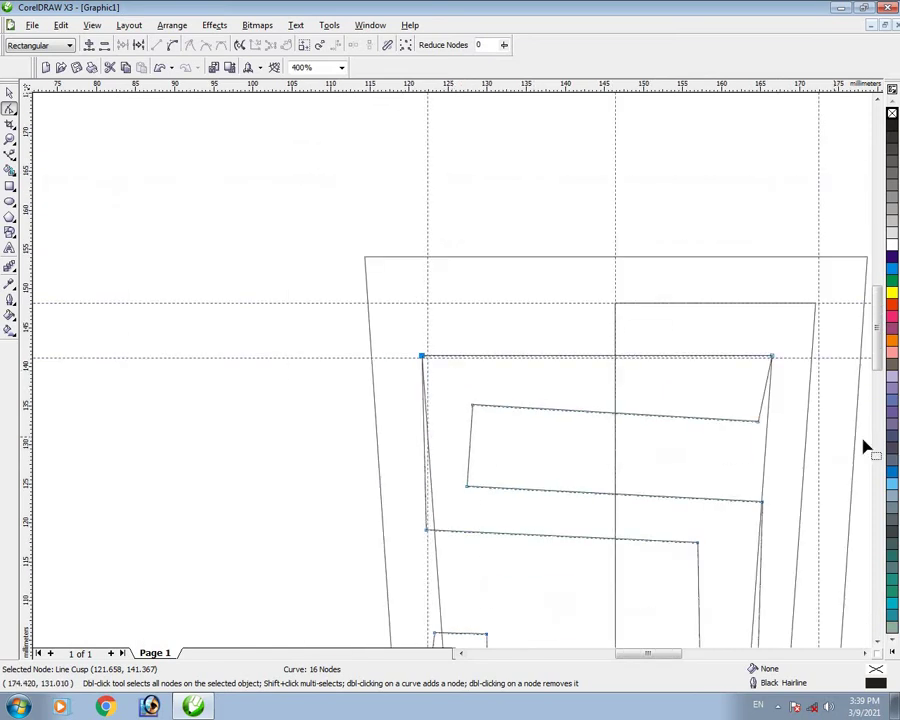
pyautogui.scroll(-1, 450, 394)
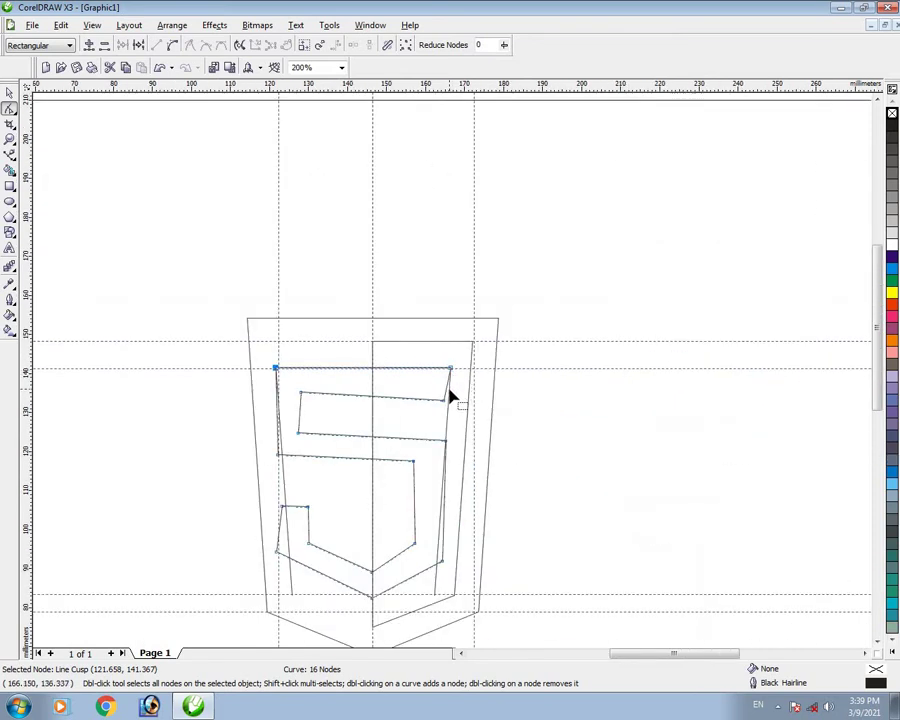
pyautogui.scroll(2, 452, 372)
pyautogui.moveTo(448, 412); pyautogui.dragTo(464, 412)
pyautogui.scroll(-2, 385, 383)
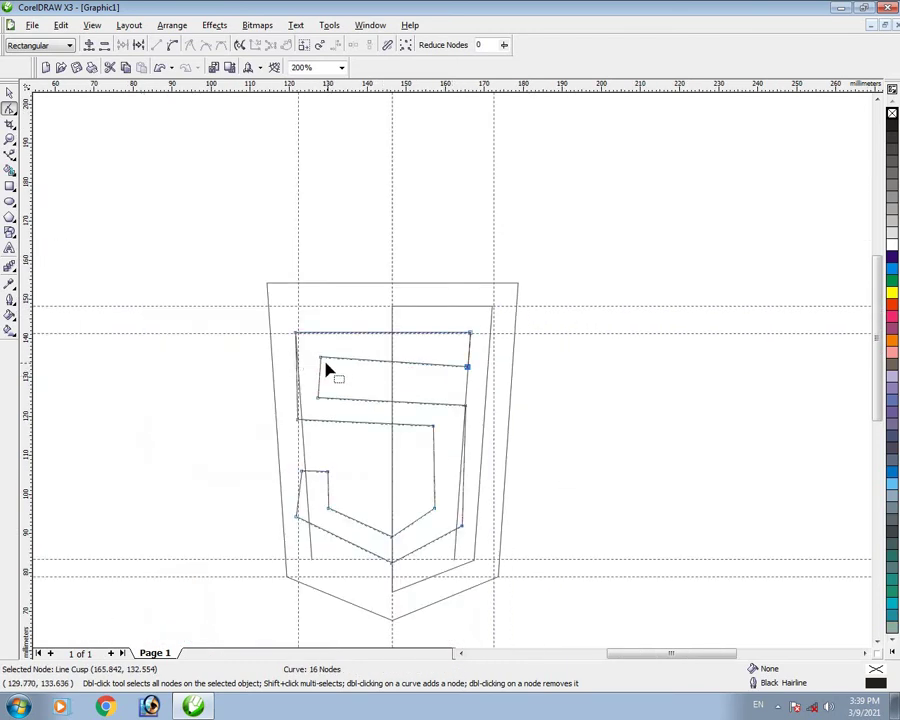
# Add a horizontal guideline level with the top bar's lower-right node, at about 132.6 mm.
pyautogui.click(445, 367)
pyautogui.scroll(3, 450, 372)
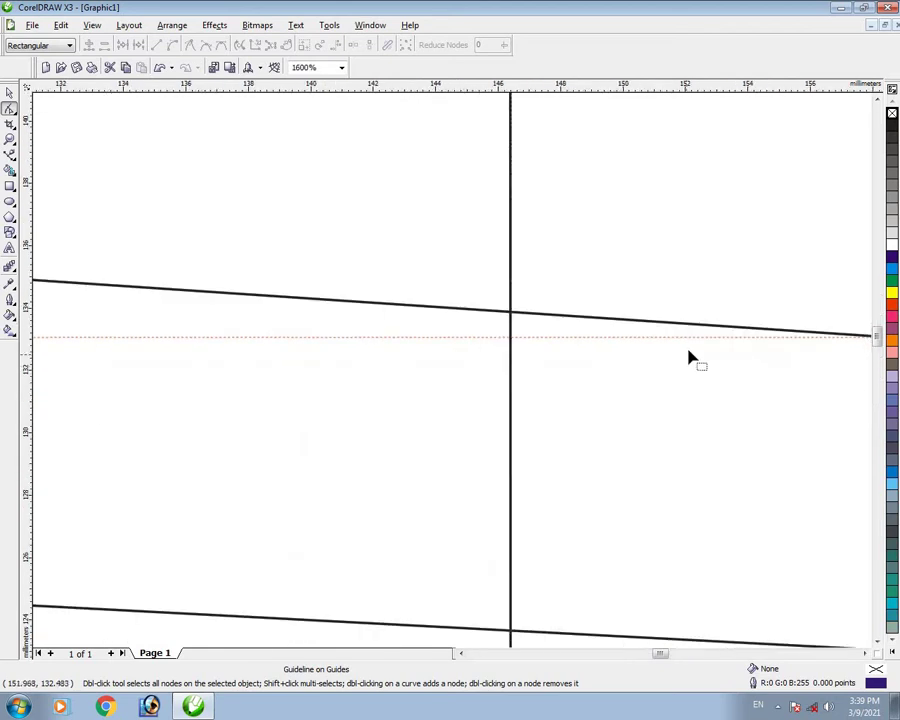
pyautogui.scroll(-1, 452, 370)
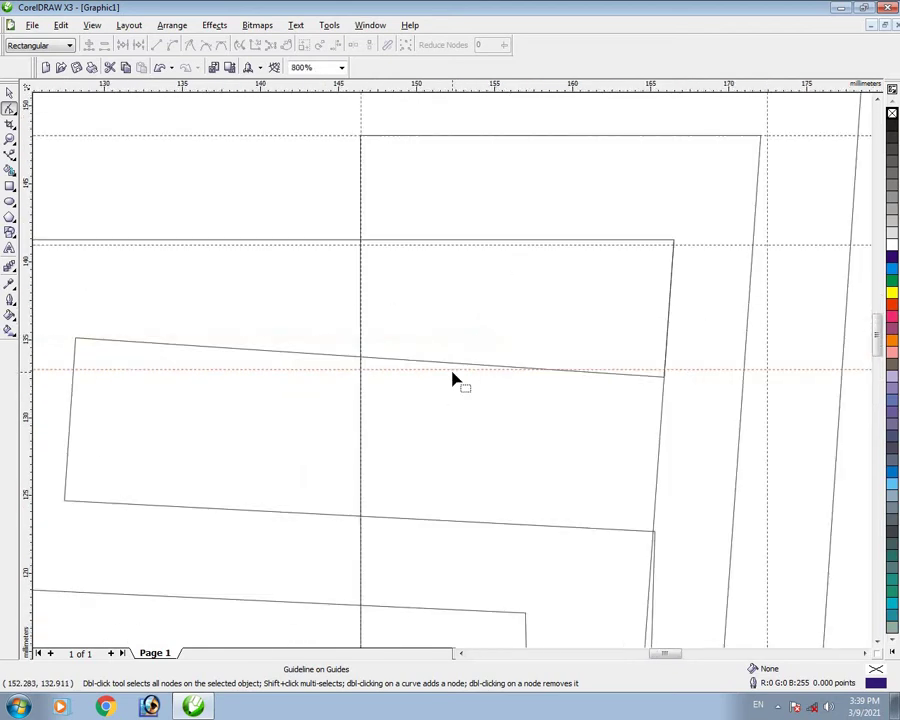
pyautogui.click(452, 370)
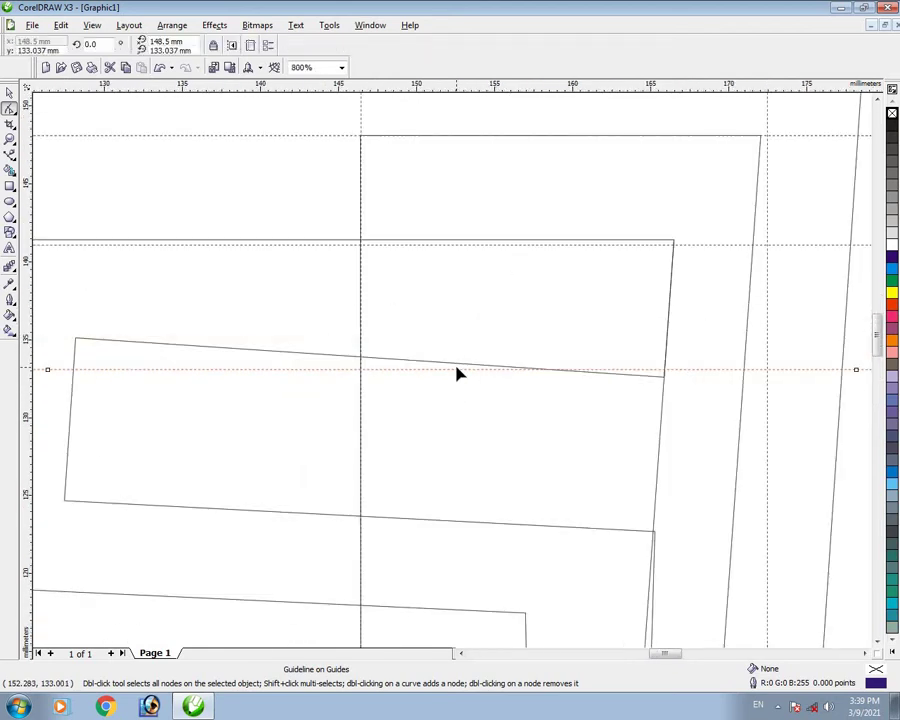
pyautogui.press('space')
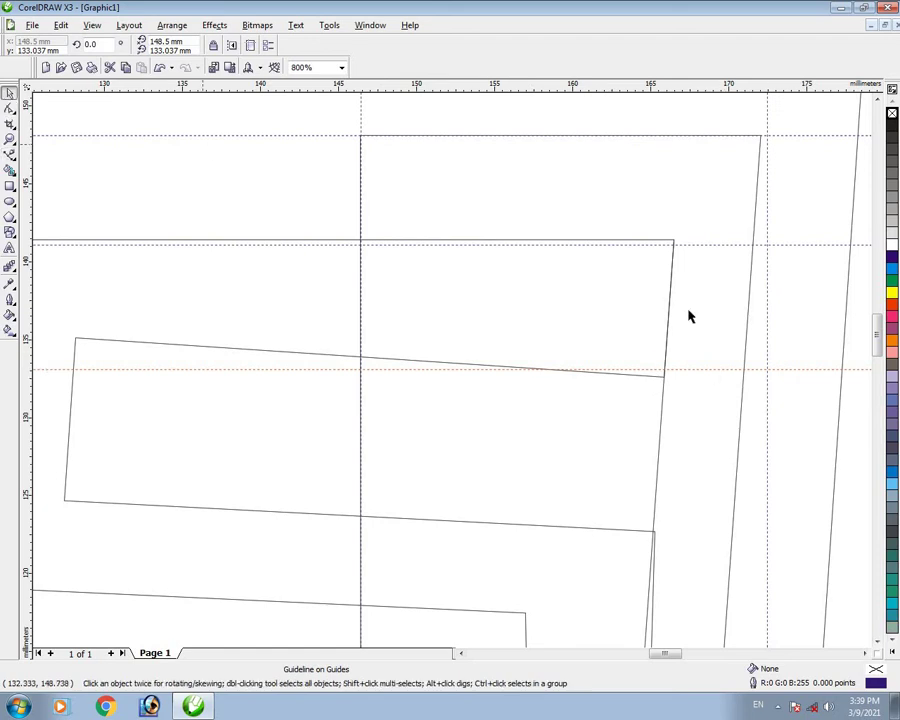
pyautogui.moveTo(726, 371); pyautogui.dragTo(728, 377)
pyautogui.click(728, 377)
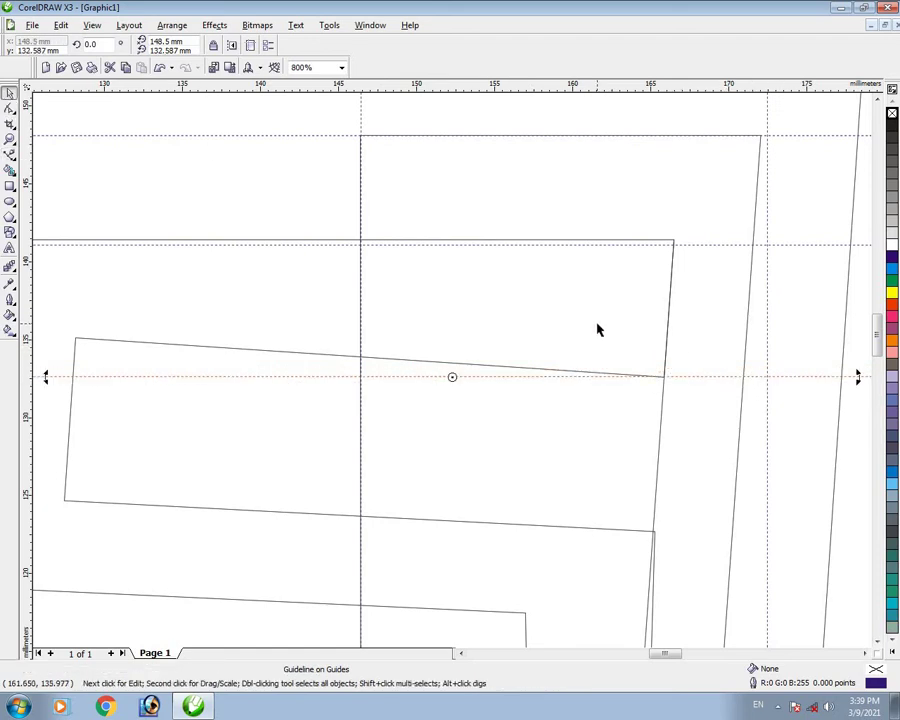
# Move the upper notch's top-left node down to the new guideline and the 5's left edge's lower node onto the left slanted line.
pyautogui.click(9, 109)
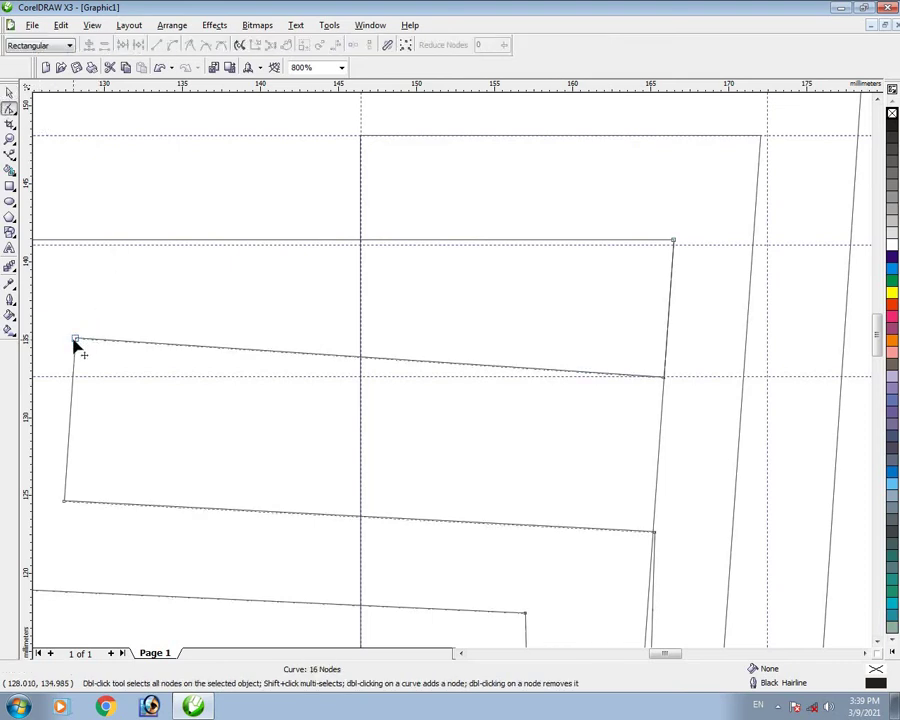
pyautogui.moveTo(76, 341); pyautogui.dragTo(72, 375)
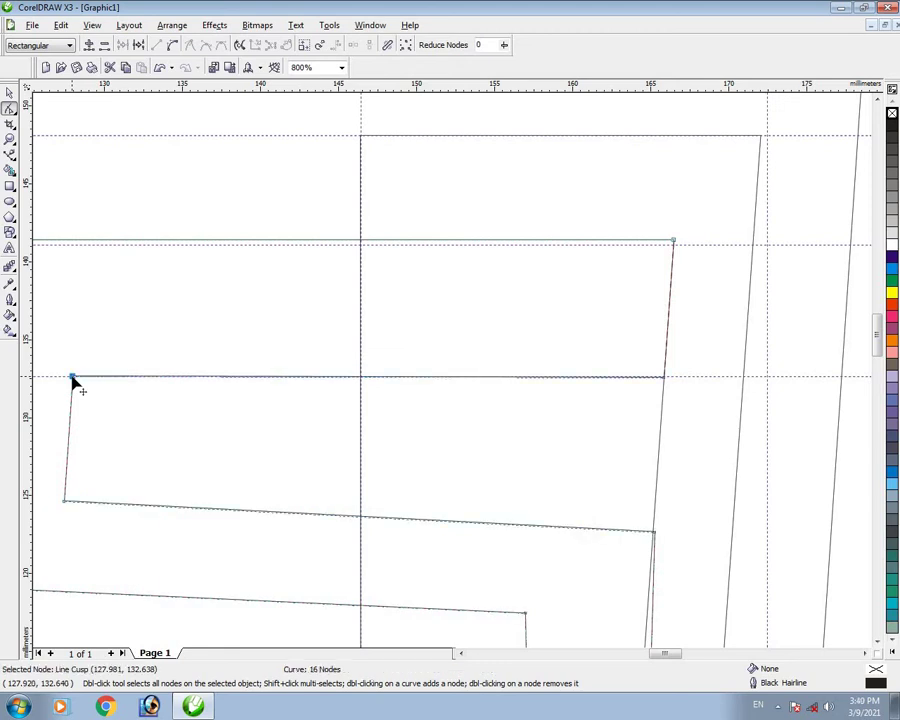
pyautogui.scroll(-2, 458, 373)
pyautogui.scroll(2, 455, 385)
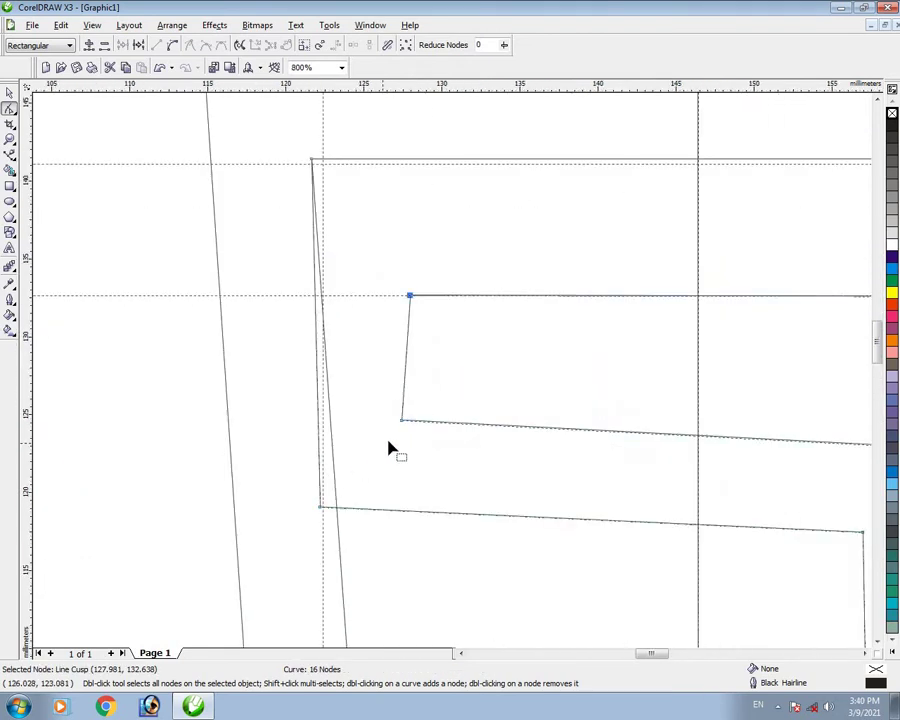
pyautogui.scroll(-1, 454, 376)
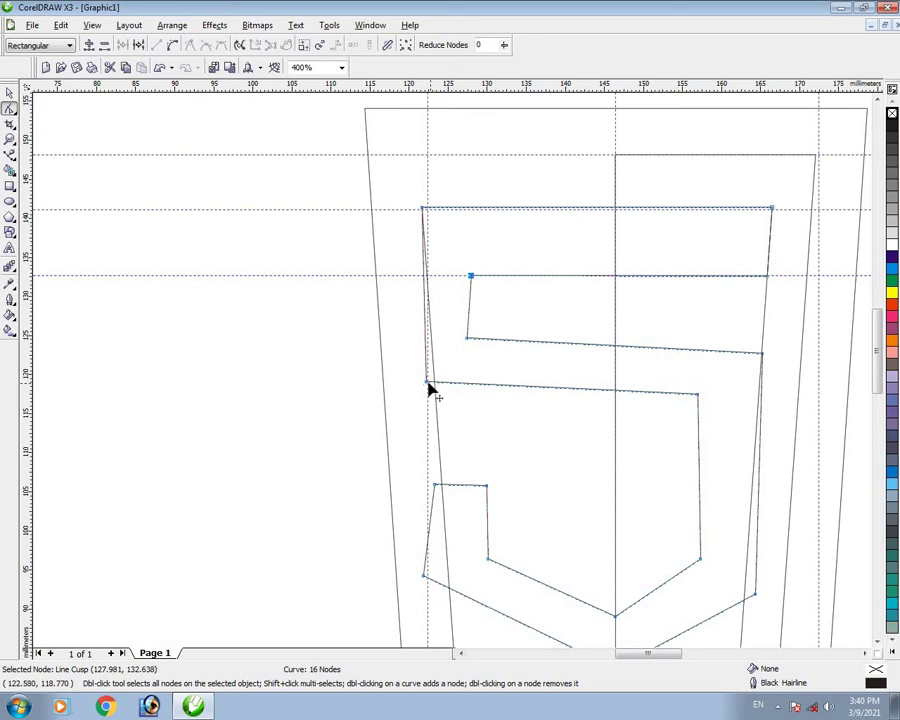
pyautogui.click(427, 382)
pyautogui.moveTo(428, 383); pyautogui.dragTo(434, 381)
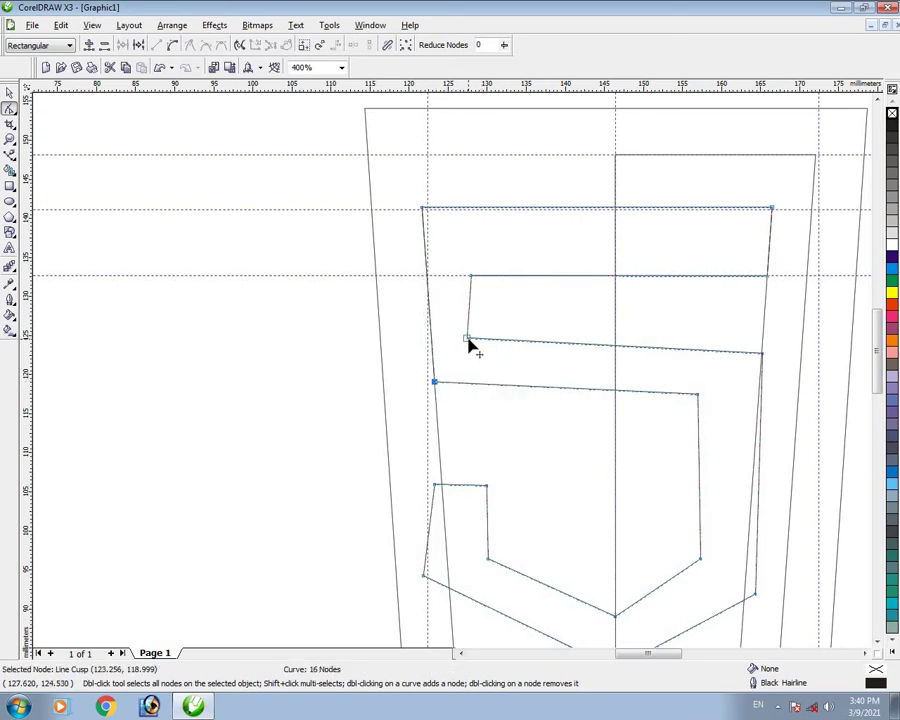
# Shift the upper notch's inner nodes right, the lower one to about 129.3, 124.5 mm and the upper one to about 128.7 mm.
pyautogui.moveTo(466, 340); pyautogui.dragTo(482, 340)
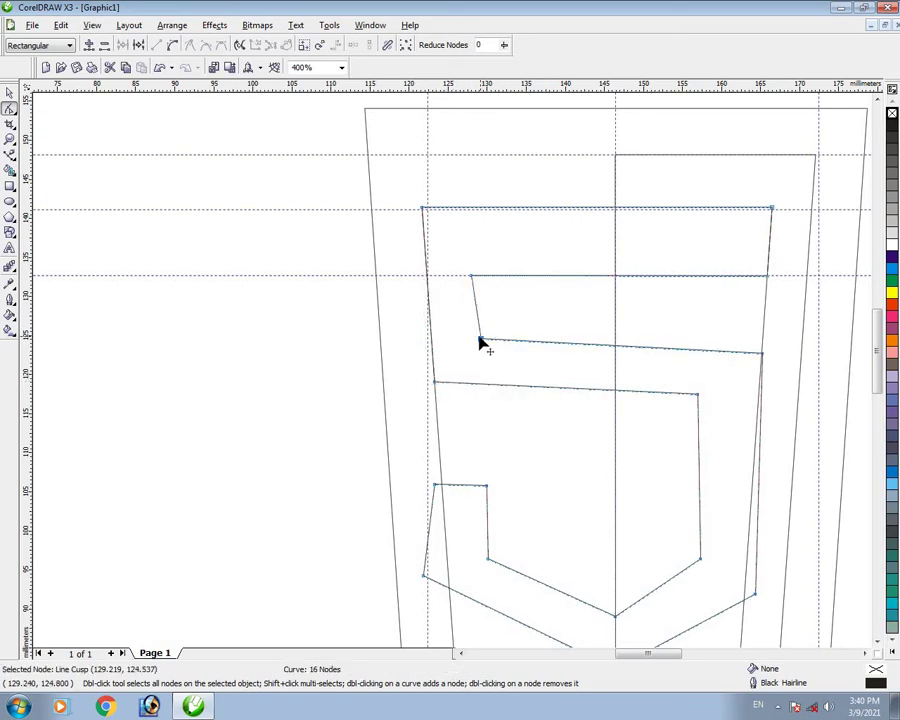
pyautogui.scroll(2, 481, 342)
pyautogui.moveTo(463, 400); pyautogui.dragTo(455, 399)
pyautogui.scroll(-2, 458, 385)
pyautogui.scroll(2, 449, 307)
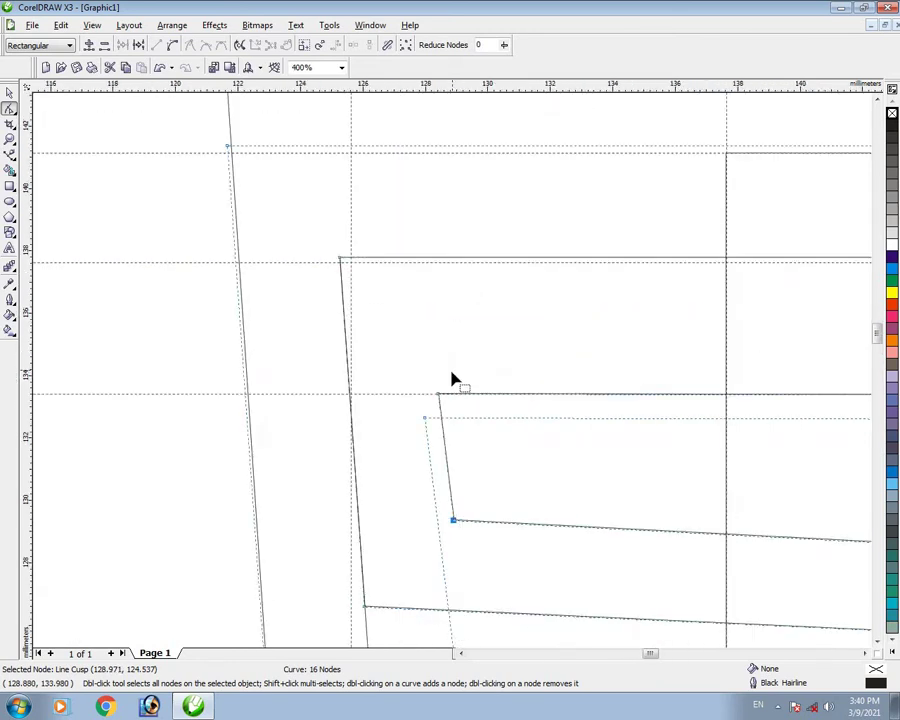
pyautogui.moveTo(426, 422); pyautogui.dragTo(447, 420)
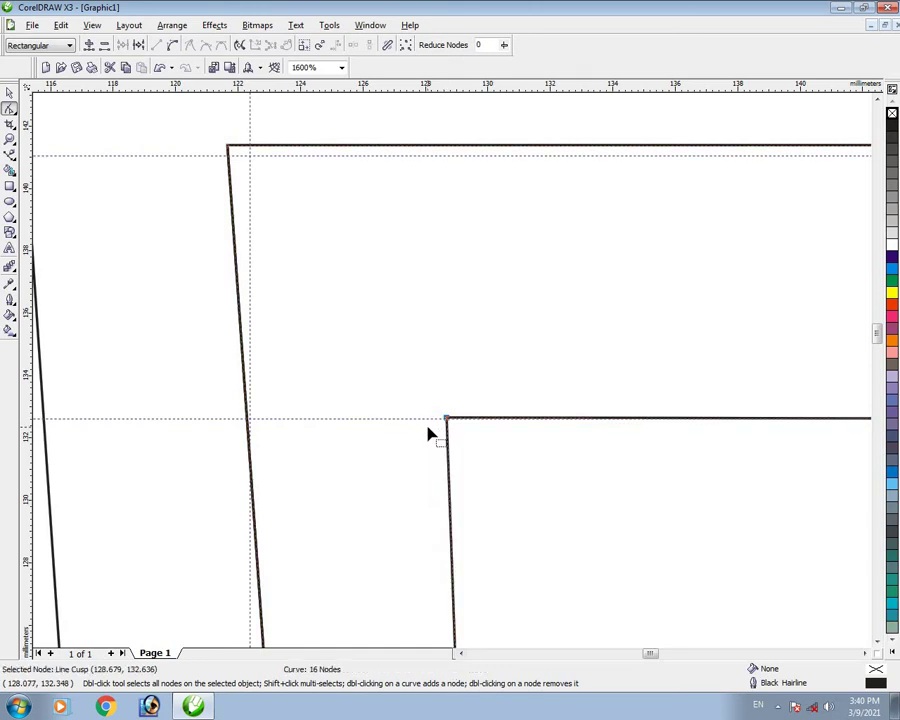
pyautogui.scroll(-3, 440, 440)
pyautogui.scroll(1, 460, 400)
pyautogui.moveTo(421, 360); pyautogui.dragTo(428, 365)
pyautogui.scroll(-1, 426, 362)
pyautogui.scroll(1, 452, 372)
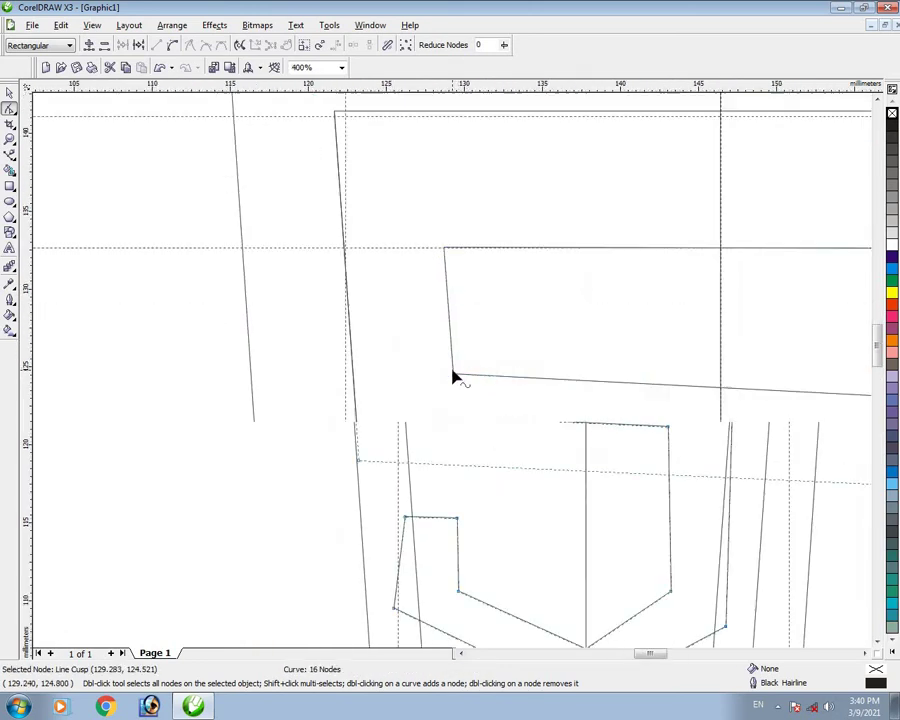
# Slant the upper notch's inner edge by moving its upper node to about 129.7 mm and its lower node to about 130.6, 124.7 mm.
pyautogui.moveTo(445, 250); pyautogui.dragTo(459, 254)
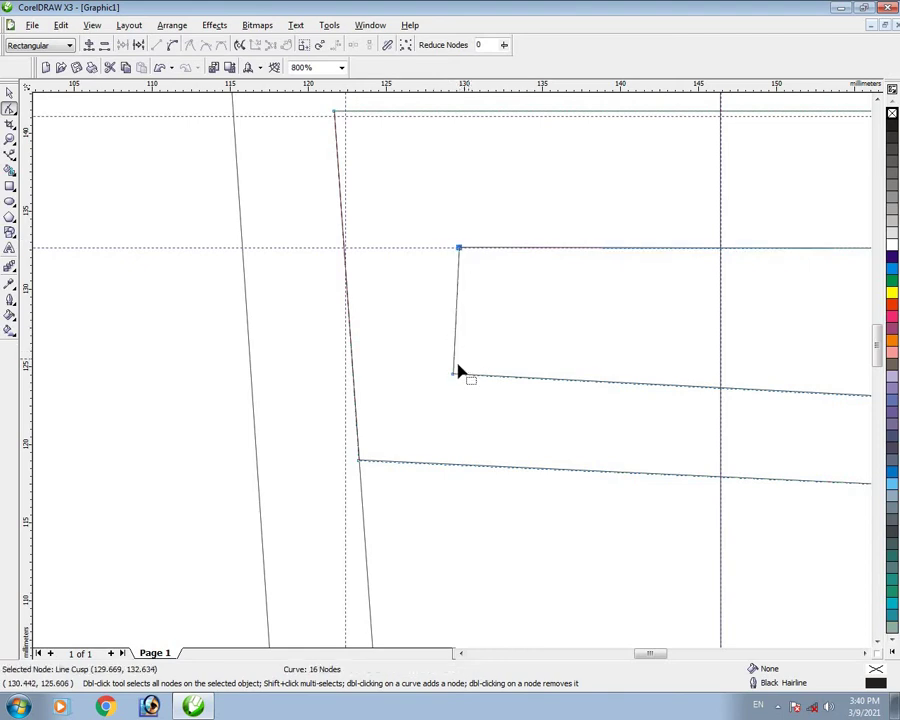
pyautogui.moveTo(454, 373); pyautogui.dragTo(476, 377)
pyautogui.scroll(-1, 476, 377)
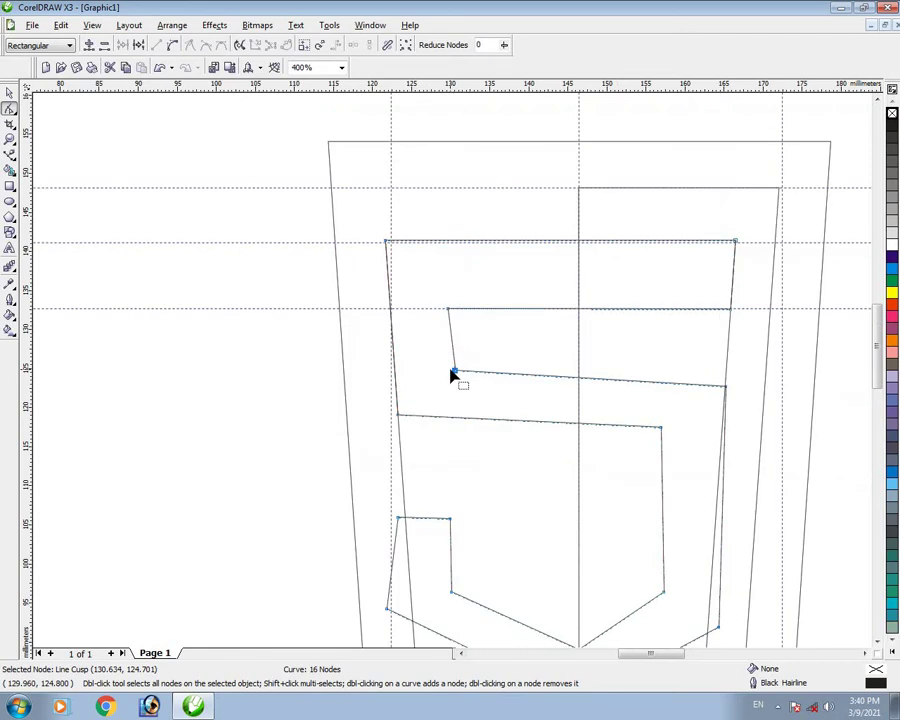
pyautogui.scroll(-1, 450, 376)
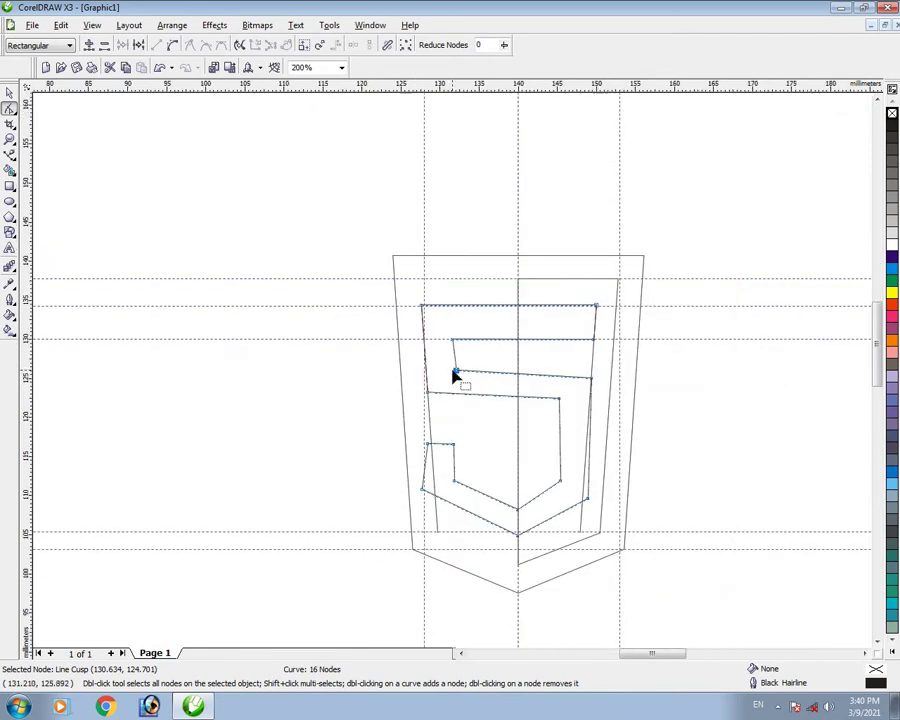
# Add a horizontal guideline level with the upper notch's lower-right node and lower the notch's inner node onto it, at about 131.2, 122.8 mm.
pyautogui.scroll(2, 453, 377)
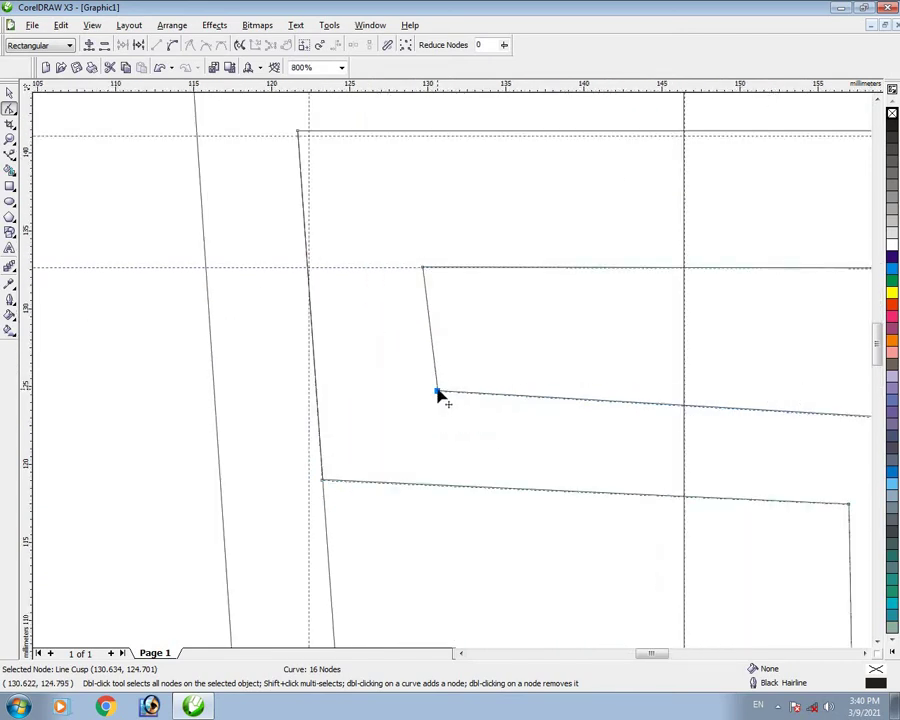
pyautogui.moveTo(438, 395); pyautogui.dragTo(445, 419)
pyautogui.scroll(-2, 454, 374)
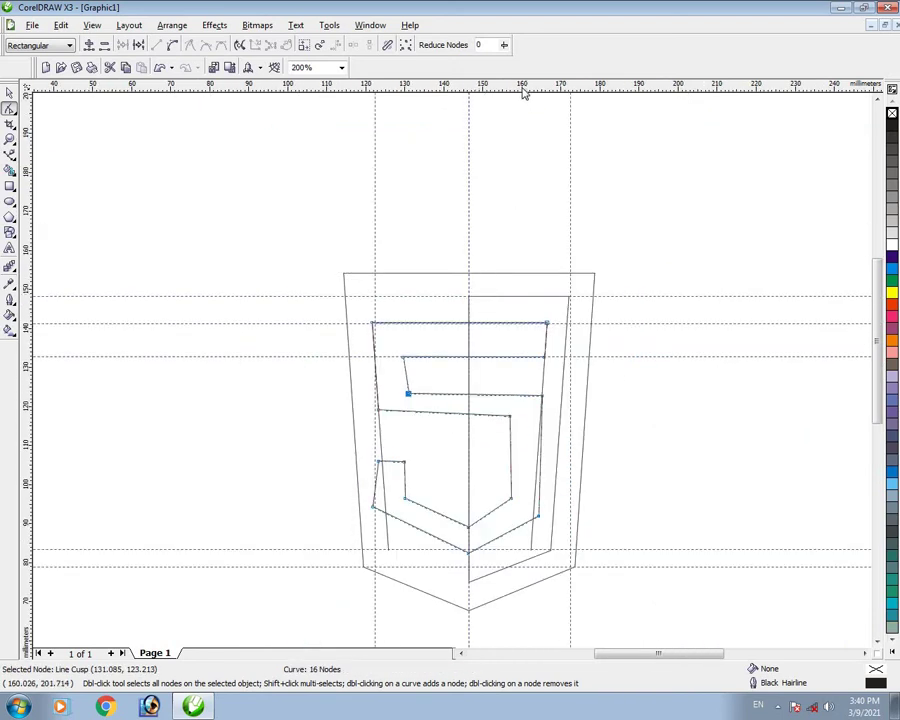
pyautogui.moveTo(524, 92); pyautogui.dragTo(522, 396)
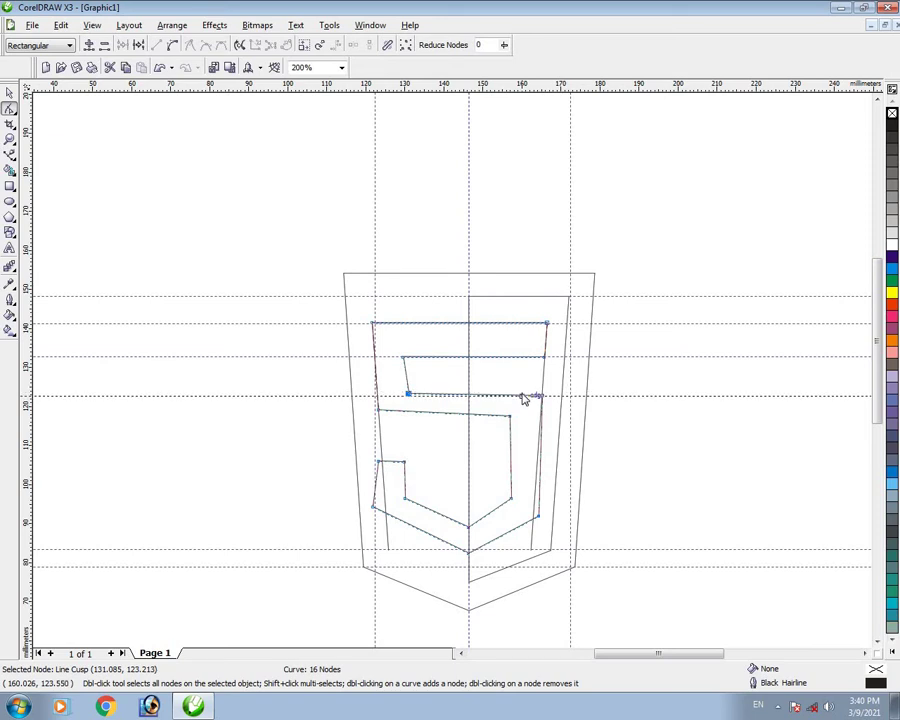
pyautogui.scroll(3, 450, 372)
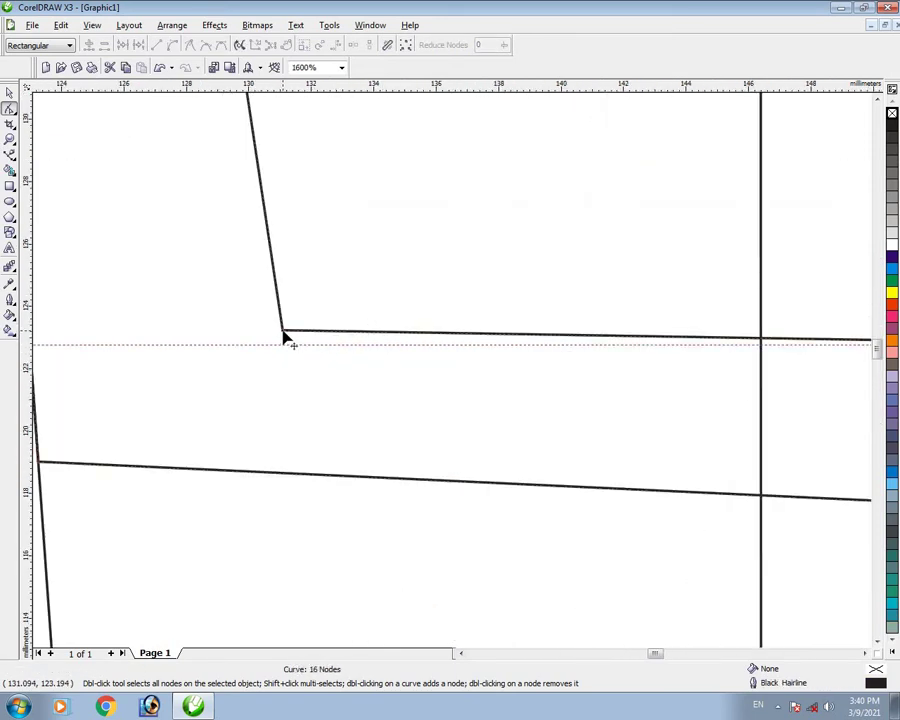
pyautogui.moveTo(284, 334); pyautogui.dragTo(287, 346)
pyautogui.scroll(-2, 465, 369)
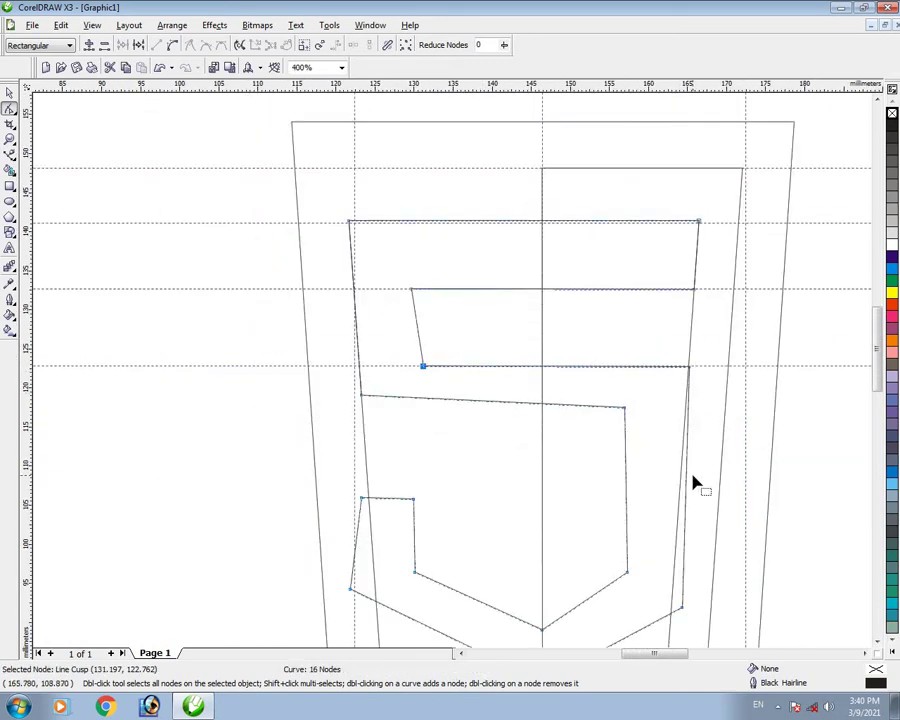
# Move the 5's lower-right outer node to about 162.9, 91.6 mm and the left edge's lower node down its slanted line to about 123.6, 114.1 mm.
pyautogui.moveTo(682, 609); pyautogui.dragTo(670, 610)
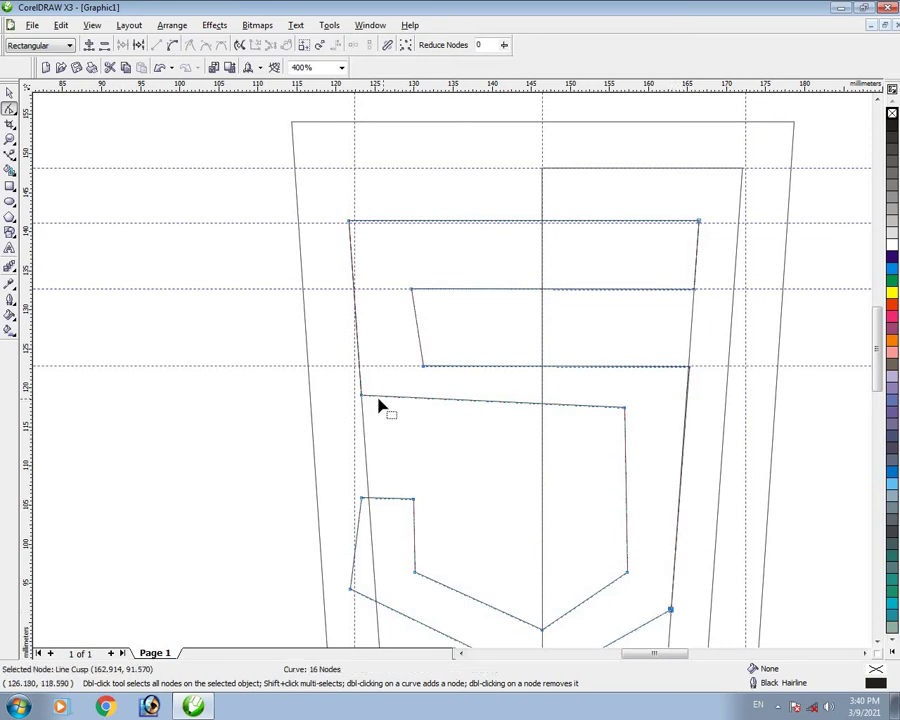
pyautogui.moveTo(363, 399); pyautogui.dragTo(364, 420)
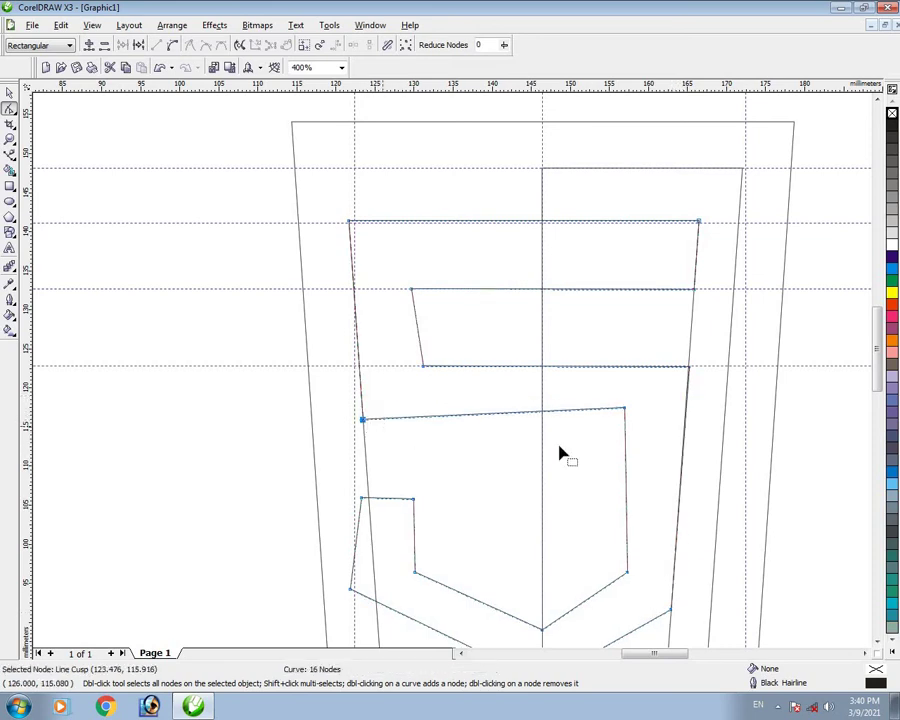
pyautogui.moveTo(622, 409); pyautogui.dragTo(624, 428)
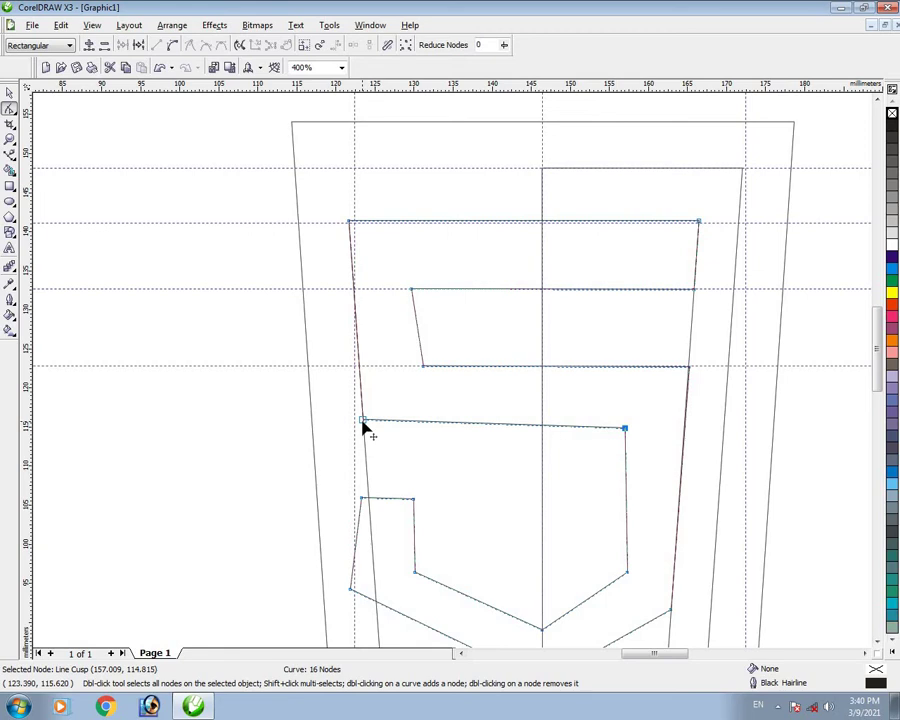
pyautogui.moveTo(364, 427); pyautogui.dragTo(370, 441)
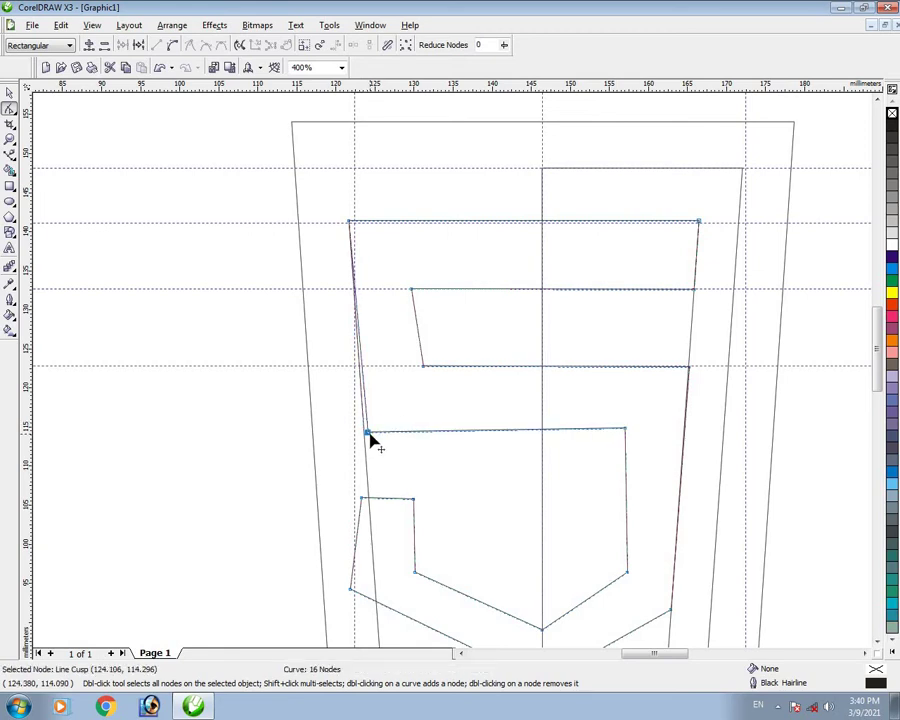
pyautogui.scroll(2, 373, 443)
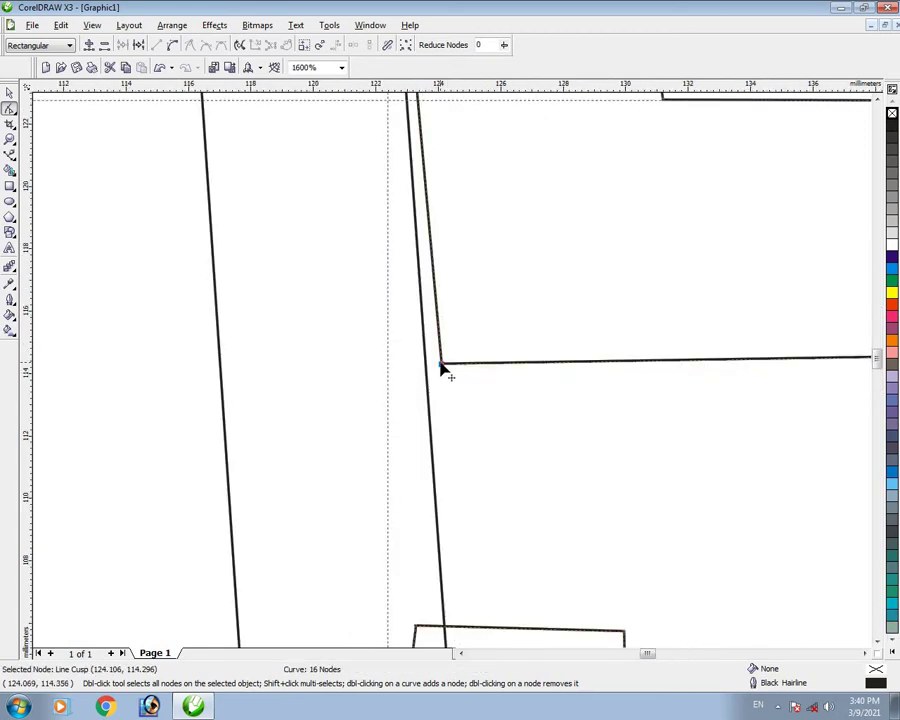
pyautogui.moveTo(442, 369); pyautogui.dragTo(426, 368)
pyautogui.scroll(-2, 458, 373)
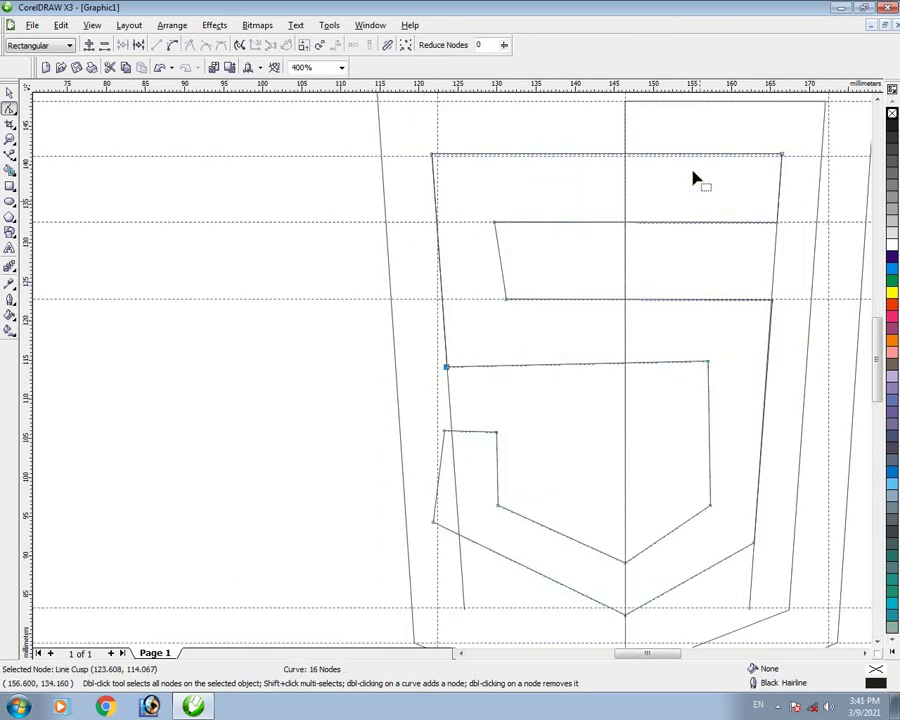
# Add a horizontal guideline level with the left edge's lower node and lower the inner bowl's upper-right node onto it, at about 157.1, 114.1 mm.
pyautogui.moveTo(676, 90); pyautogui.dragTo(710, 365)
pyautogui.click(704, 364)
pyautogui.click(706, 362)
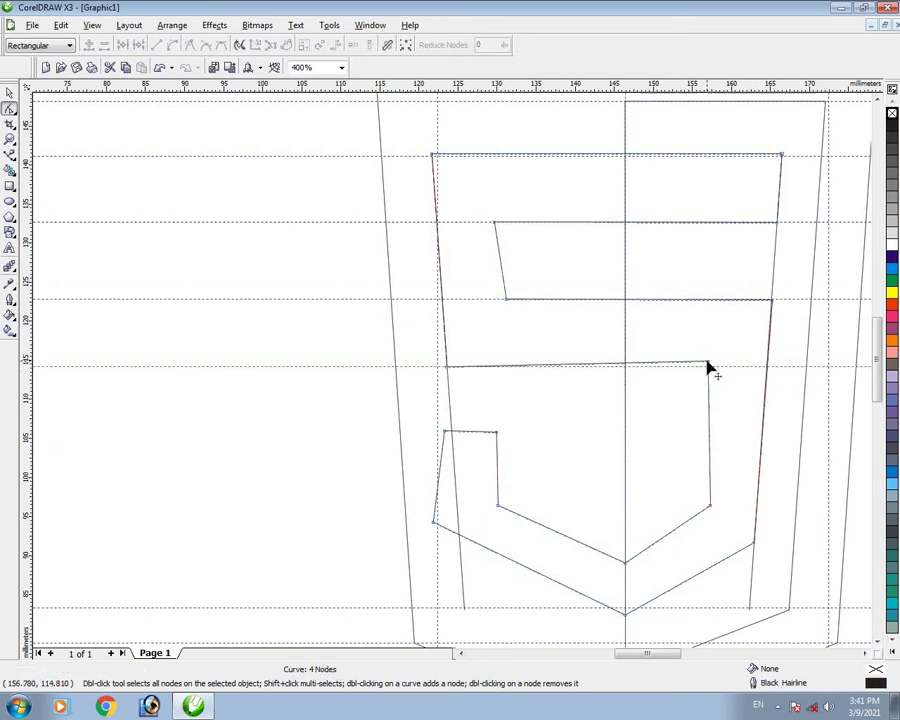
pyautogui.scroll(2, 706, 362)
pyautogui.moveTo(455, 375)
pyautogui.mouseDown()
pyautogui.moveTo(467, 400)
pyautogui.moveTo(456, 390)
pyautogui.mouseUp()
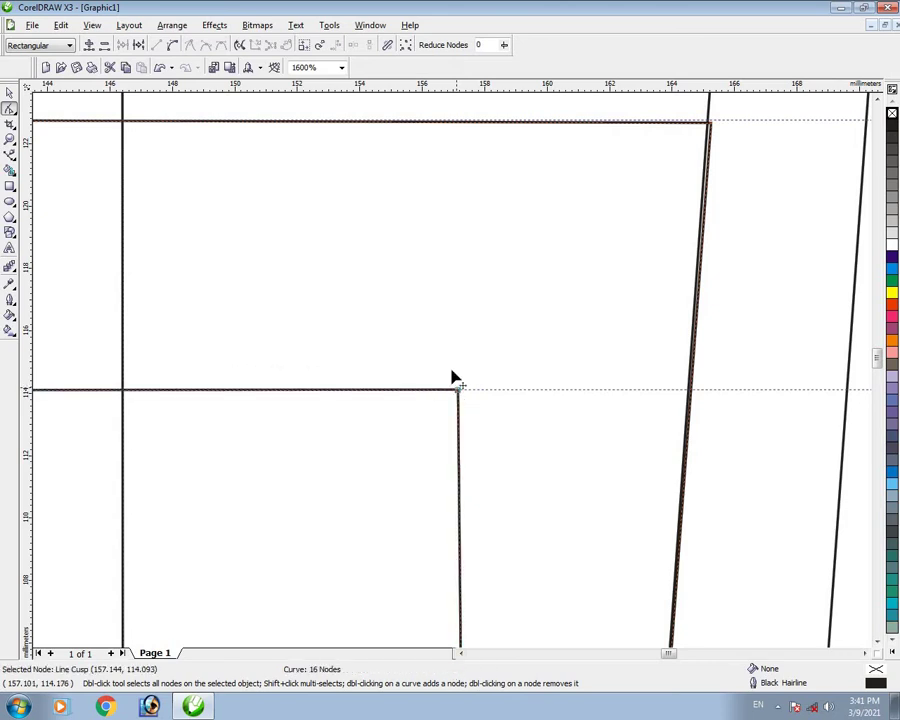
pyautogui.scroll(-2, 452, 373)
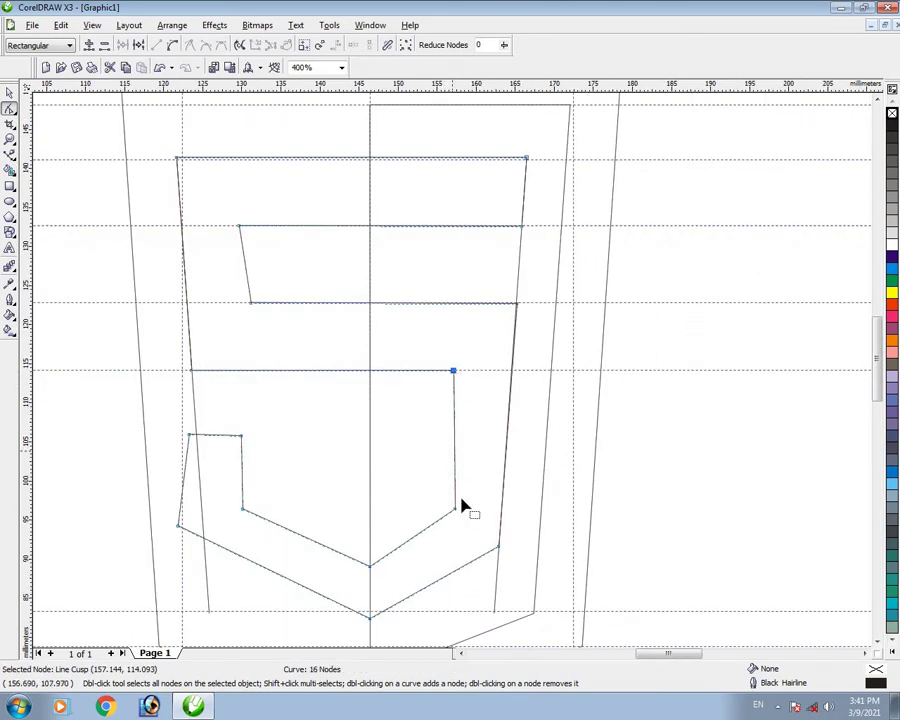
# Slant the bowl's inner right edge by moving its lower node to about 155.3, 96.2 mm and its upper node to about 156.3, 114.1 mm.
pyautogui.moveTo(457, 513); pyautogui.dragTo(441, 516)
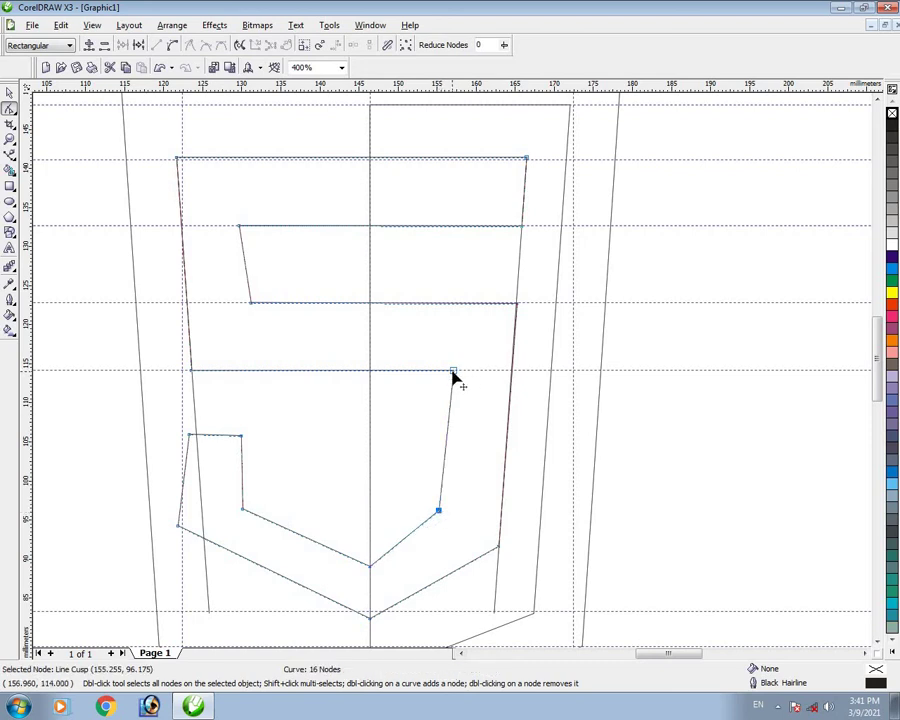
pyautogui.moveTo(453, 377); pyautogui.dragTo(447, 374)
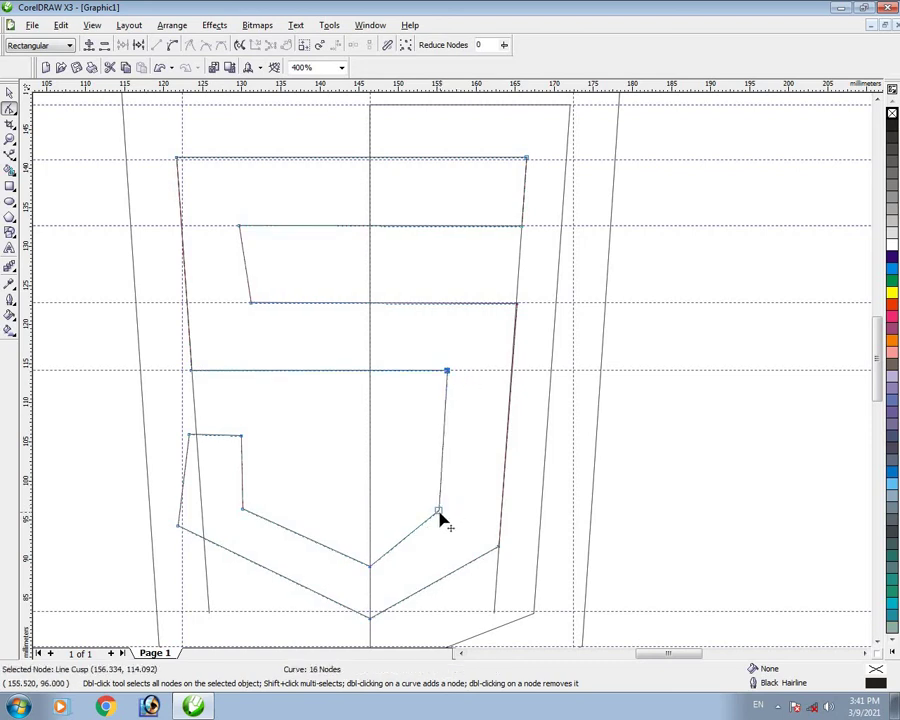
pyautogui.click(440, 516)
pyautogui.moveTo(443, 516); pyautogui.dragTo(445, 516)
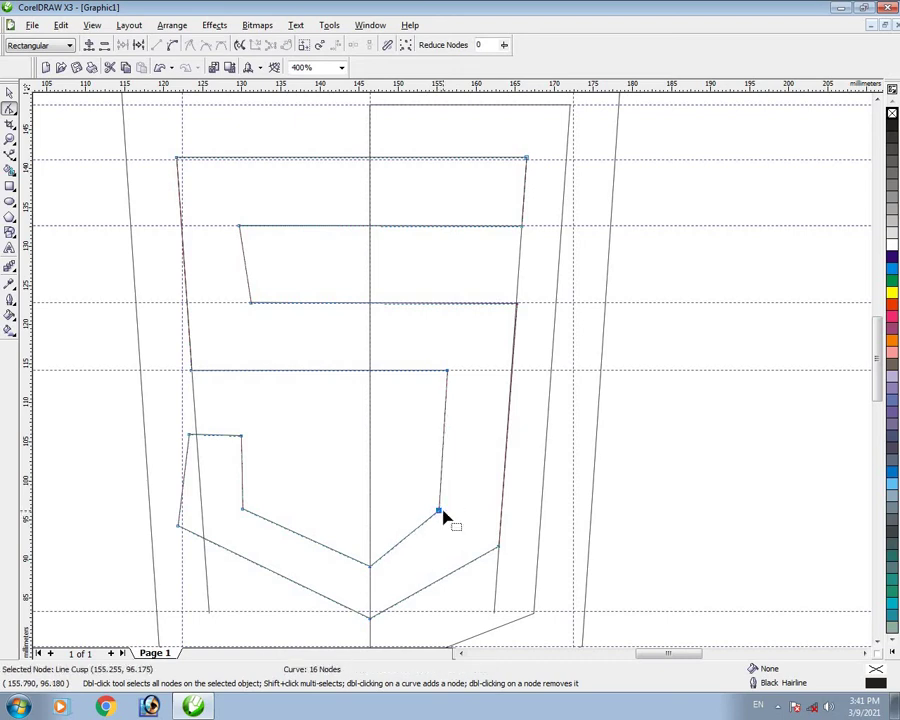
# Move the lower hook's two left nodes onto the left slanted line, the lower one at about 125.1, 93.3 mm.
pyautogui.scroll(2, 195, 438)
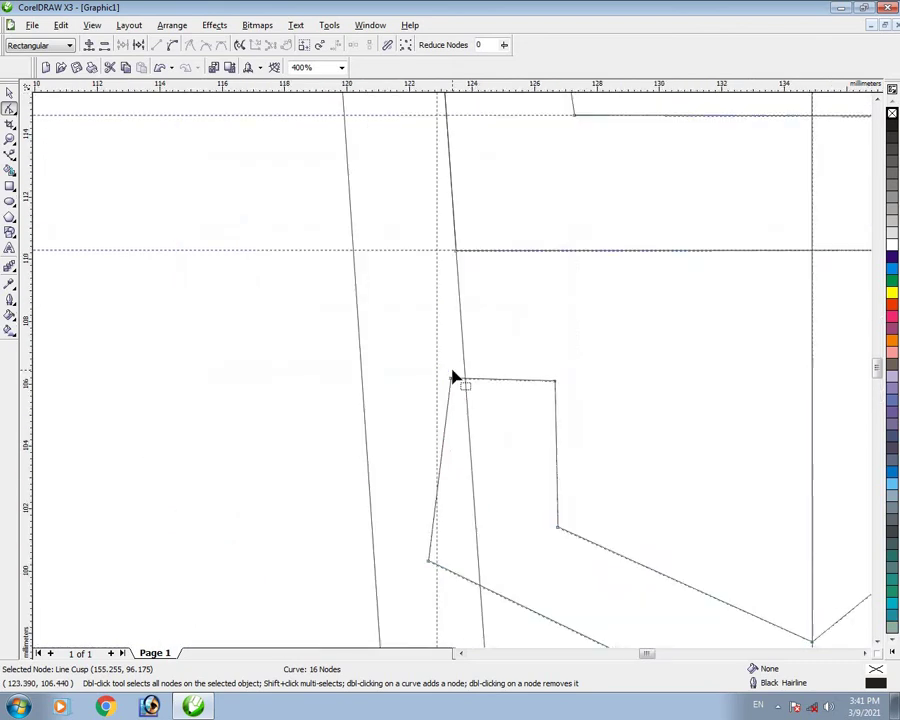
pyautogui.moveTo(449, 391); pyautogui.dragTo(508, 390)
pyautogui.scroll(-2, 452, 376)
pyautogui.scroll(1, 452, 370)
pyautogui.scroll(-1, 452, 372)
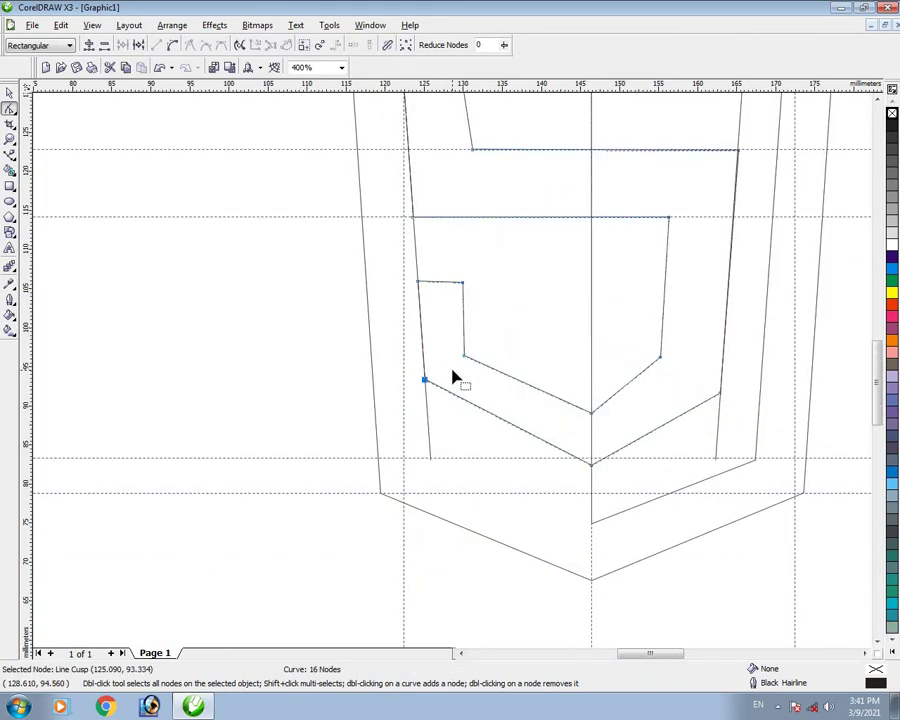
# Add a horizontal guideline near 90 mm, raise the 5's bottom tip to about 83.4 mm and lower its outer right node to about 162.8, 90.0 mm.
pyautogui.moveTo(594, 93); pyautogui.dragTo(626, 404)
pyautogui.click(725, 398)
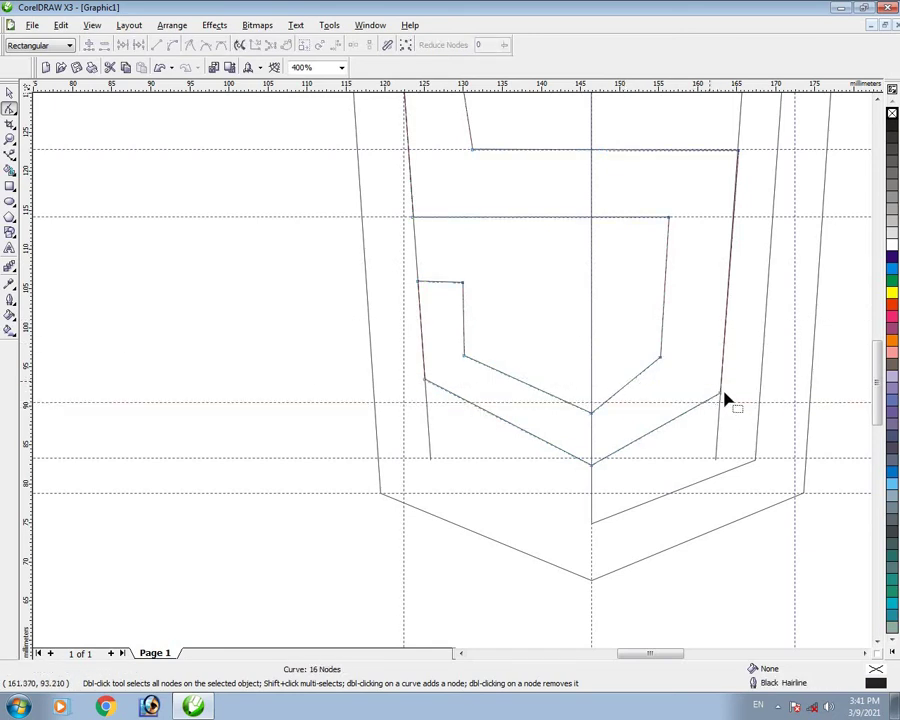
pyautogui.scroll(1, 416, 406)
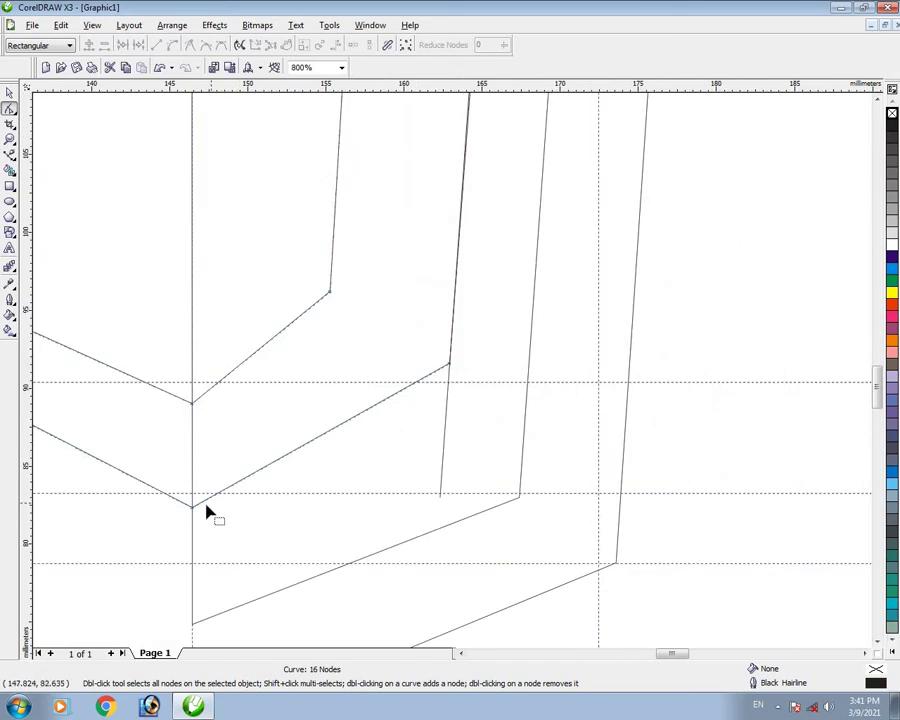
pyautogui.moveTo(193, 507)
pyautogui.mouseDown()
pyautogui.moveTo(195, 545)
pyautogui.moveTo(192, 490)
pyautogui.mouseUp()
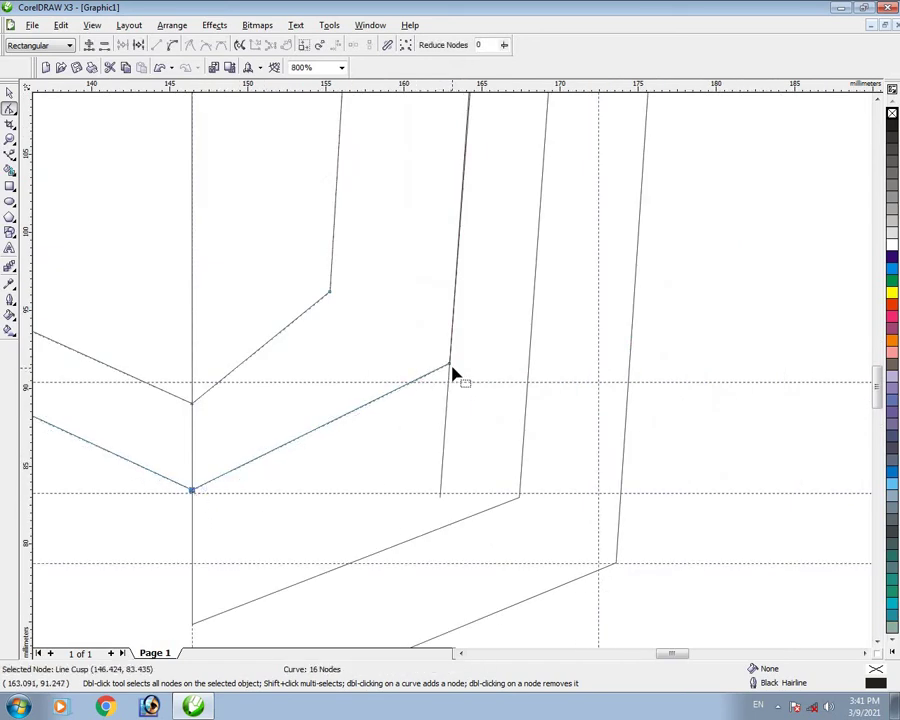
pyautogui.moveTo(448, 367); pyautogui.dragTo(452, 398)
pyautogui.scroll(-1, 221, 363)
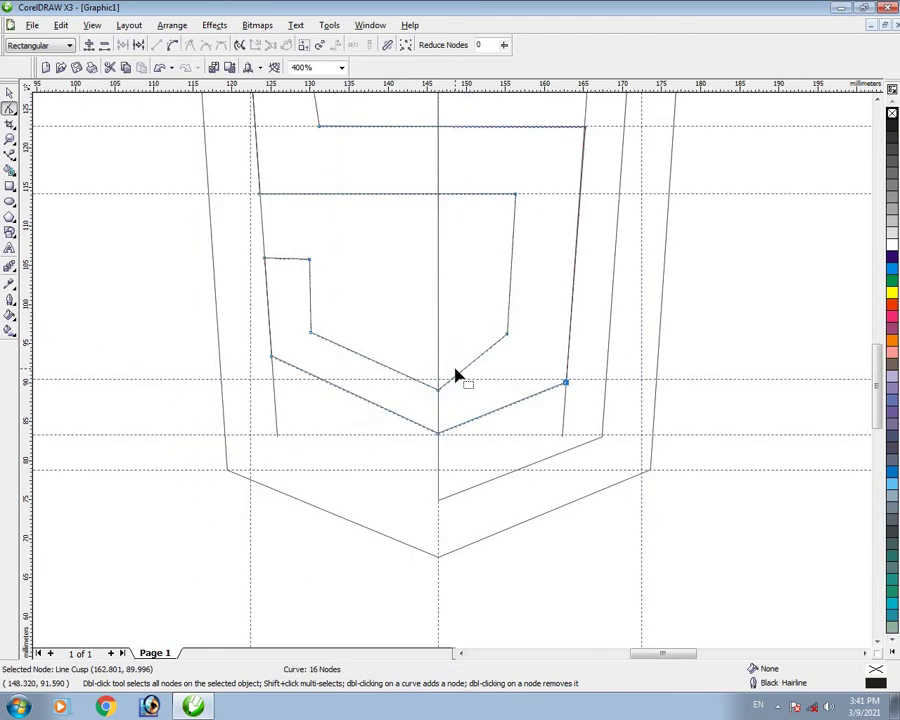
# Flatten the bowl's inner V by raising its bottom tip to about 91.6 mm and lowering its right node to about 155.0, 95.2 mm.
pyautogui.scroll(1, 455, 375)
pyautogui.moveTo(417, 414); pyautogui.dragTo(418, 357)
pyautogui.moveTo(555, 302); pyautogui.dragTo(551, 339)
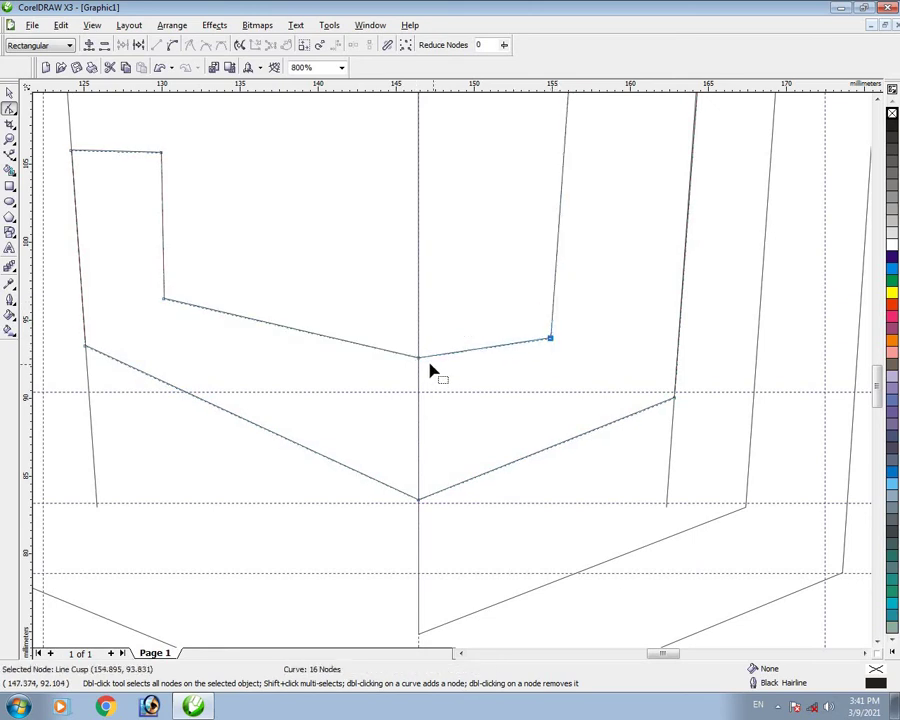
pyautogui.moveTo(419, 360)
pyautogui.mouseDown()
pyautogui.moveTo(419, 393)
pyautogui.moveTo(419, 378)
pyautogui.mouseUp()
pyautogui.moveTo(552, 340); pyautogui.dragTo(558, 321)
pyautogui.scroll(-2, 558, 321)
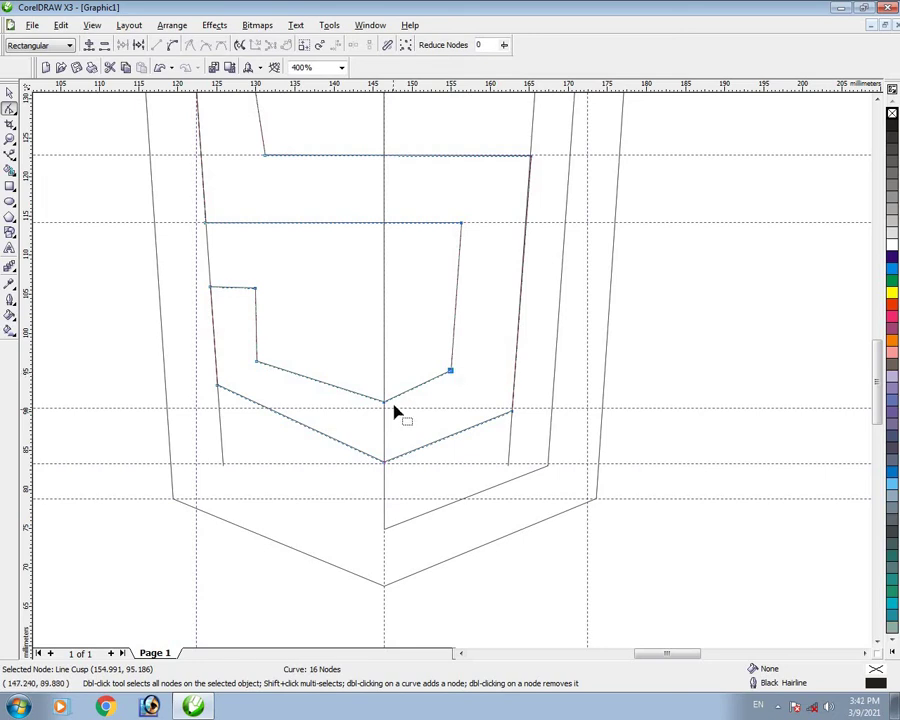
pyautogui.moveTo(384, 407); pyautogui.dragTo(386, 401)
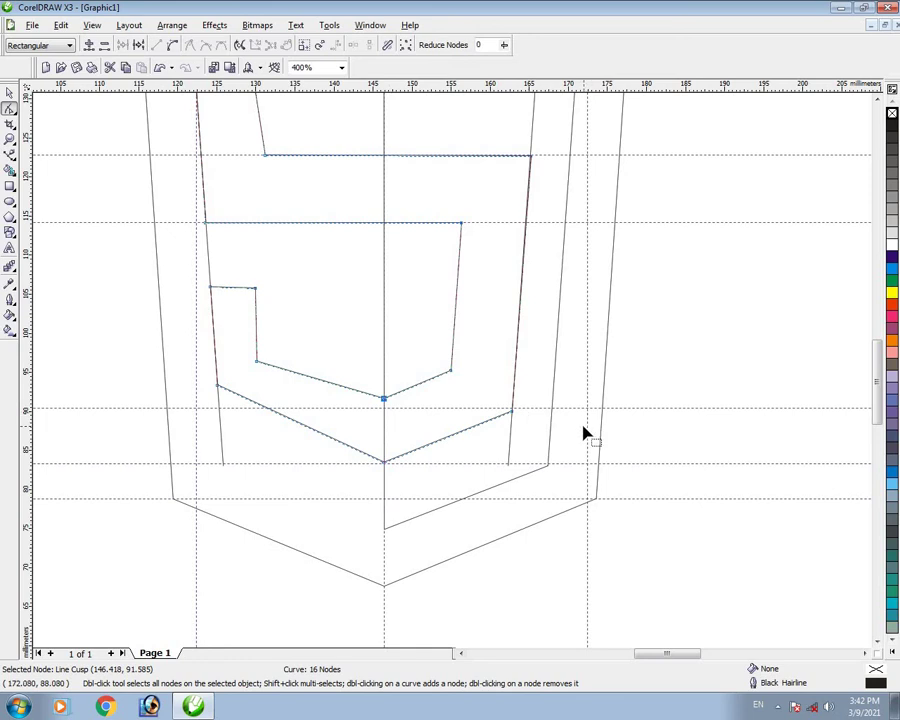
# Slant the hook's inner edge by moving its lower node up and right and its upper node to about 131.4, 105.6 mm, raising the inner tip to about 92.3 mm.
pyautogui.moveTo(258, 368); pyautogui.dragTo(260, 343)
pyautogui.moveTo(255, 289); pyautogui.dragTo(265, 297)
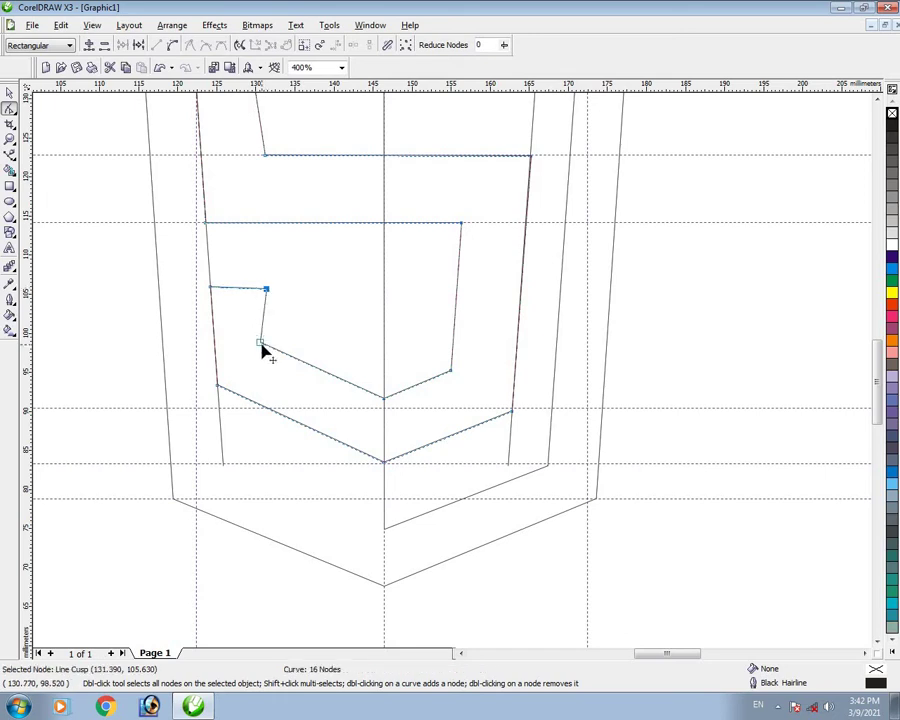
pyautogui.moveTo(261, 345); pyautogui.dragTo(277, 348)
pyautogui.moveTo(384, 399); pyautogui.dragTo(387, 393)
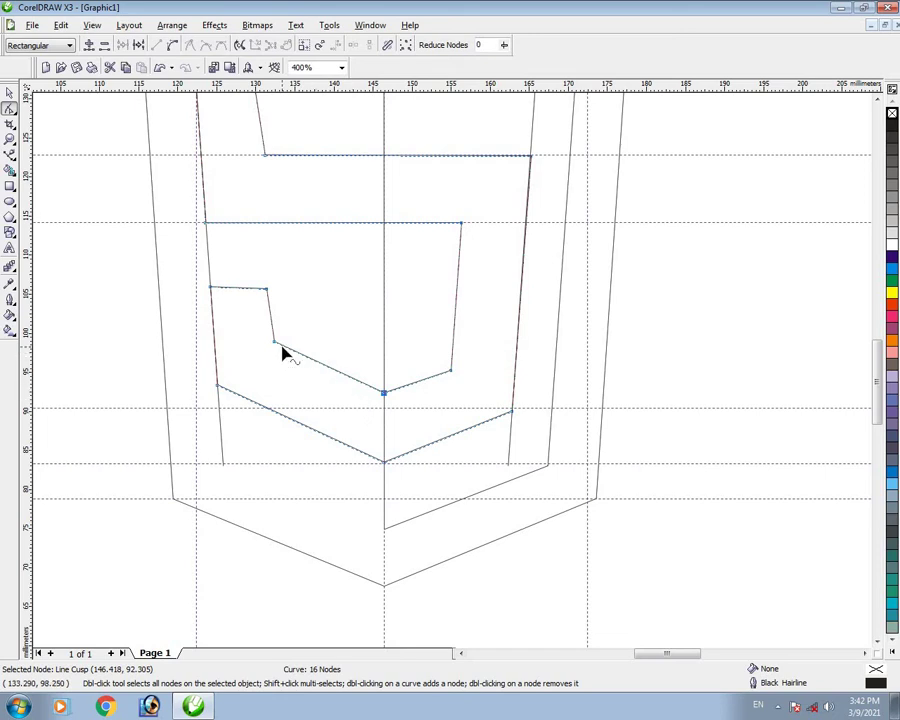
pyautogui.scroll(-2, 452, 370)
pyautogui.scroll(2, 452, 371)
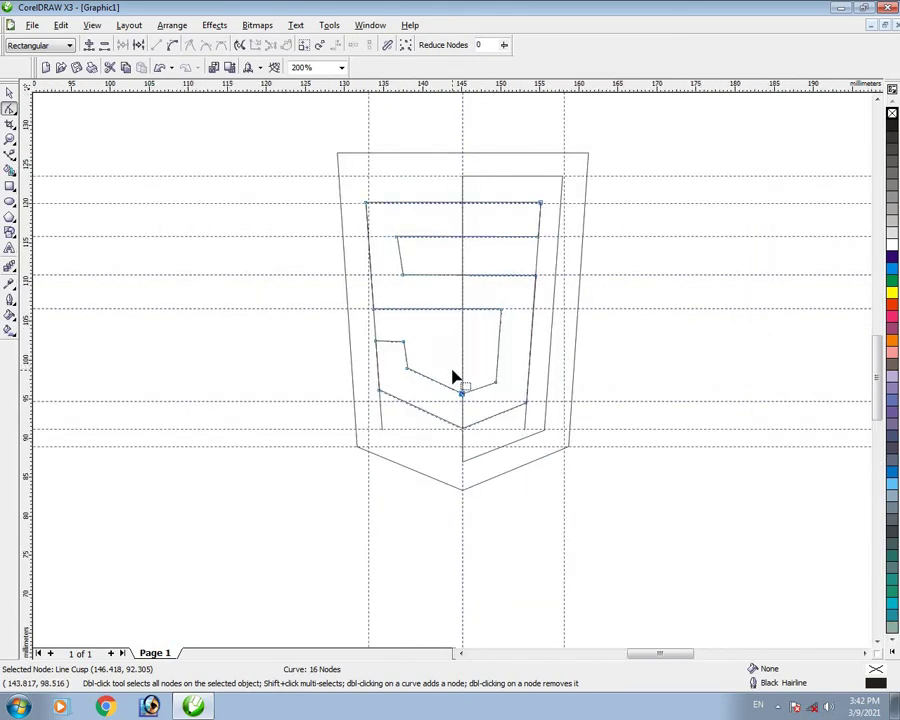
pyautogui.scroll(-1, 452, 373)
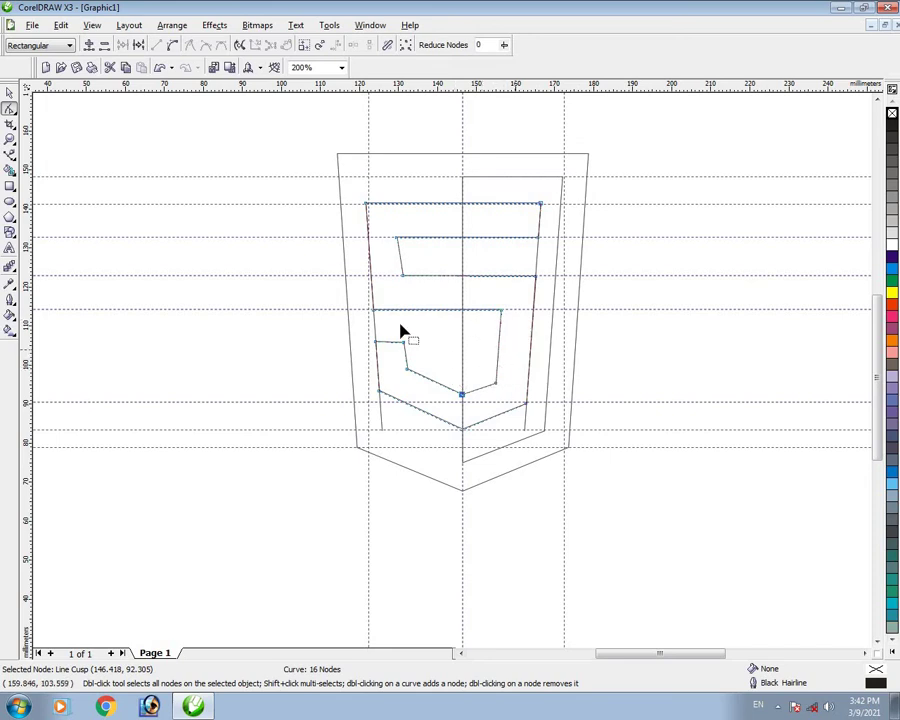
# Draw a vertical Bezier line along the centre guideline from about 150.7 mm down to about 70 mm, spanning the whole numeral 5.
pyautogui.click(11, 92)
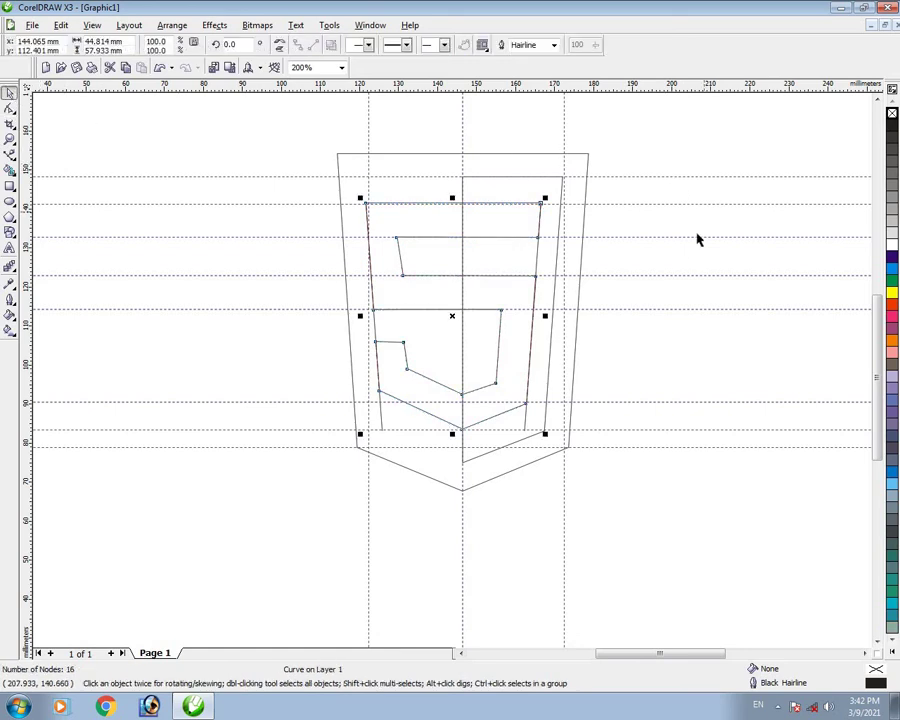
pyautogui.click(698, 330)
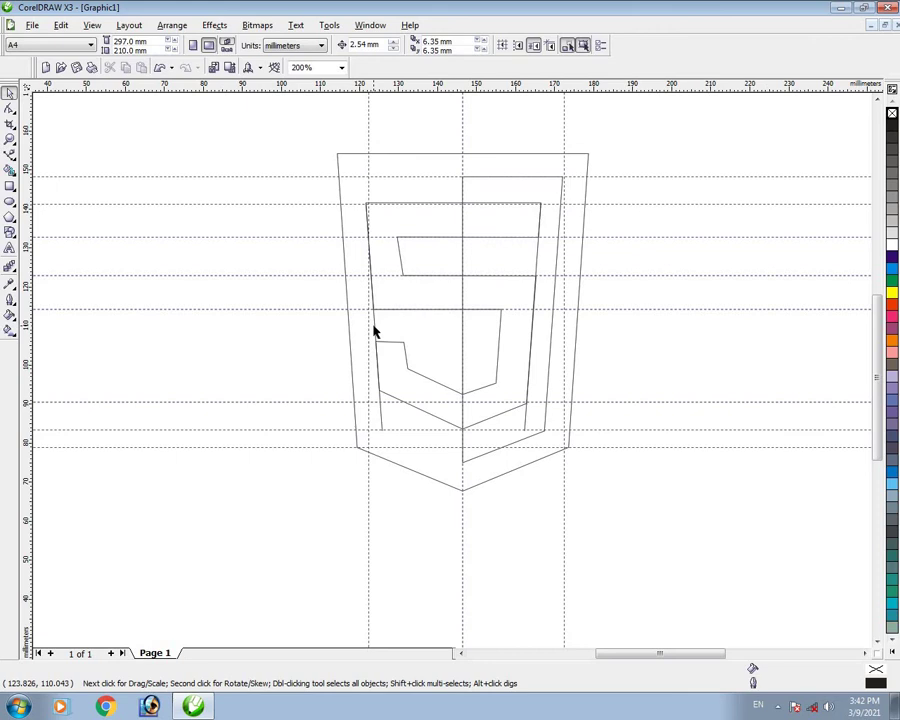
pyautogui.click(10, 155)
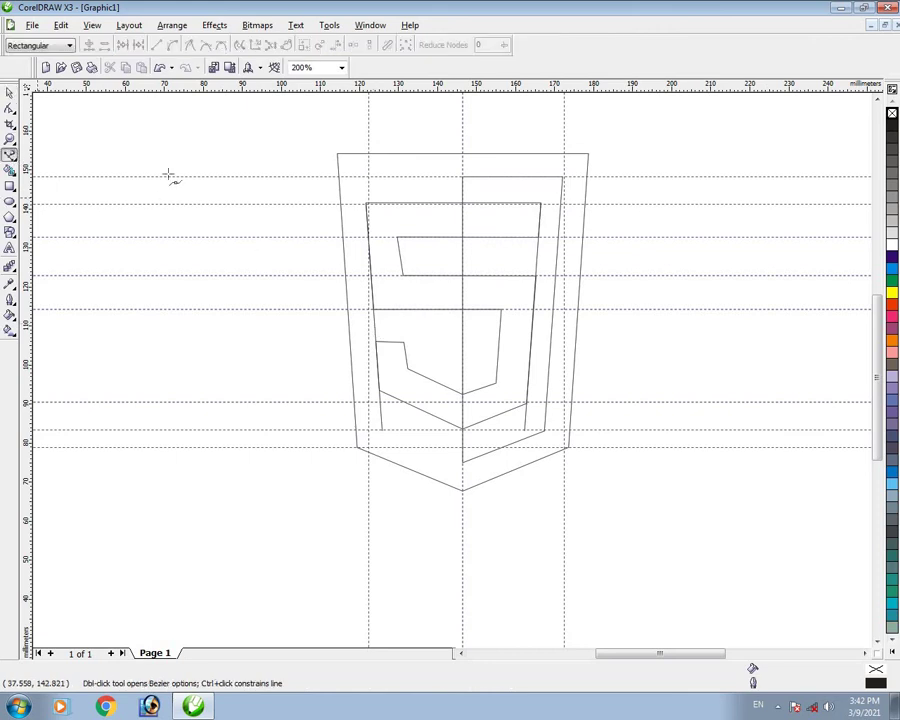
pyautogui.click(462, 166)
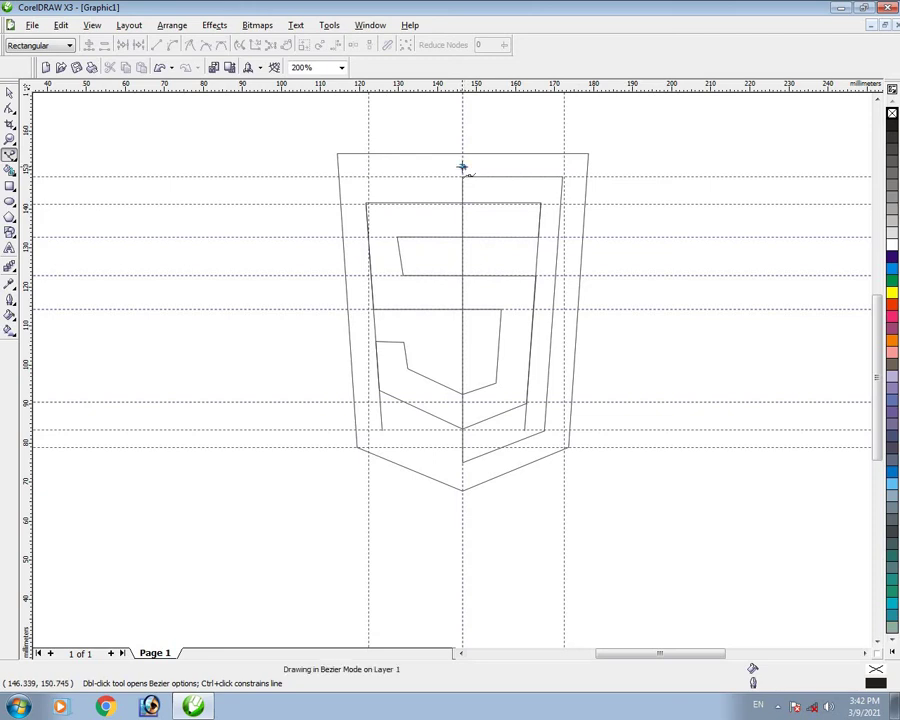
pyautogui.click(462, 483)
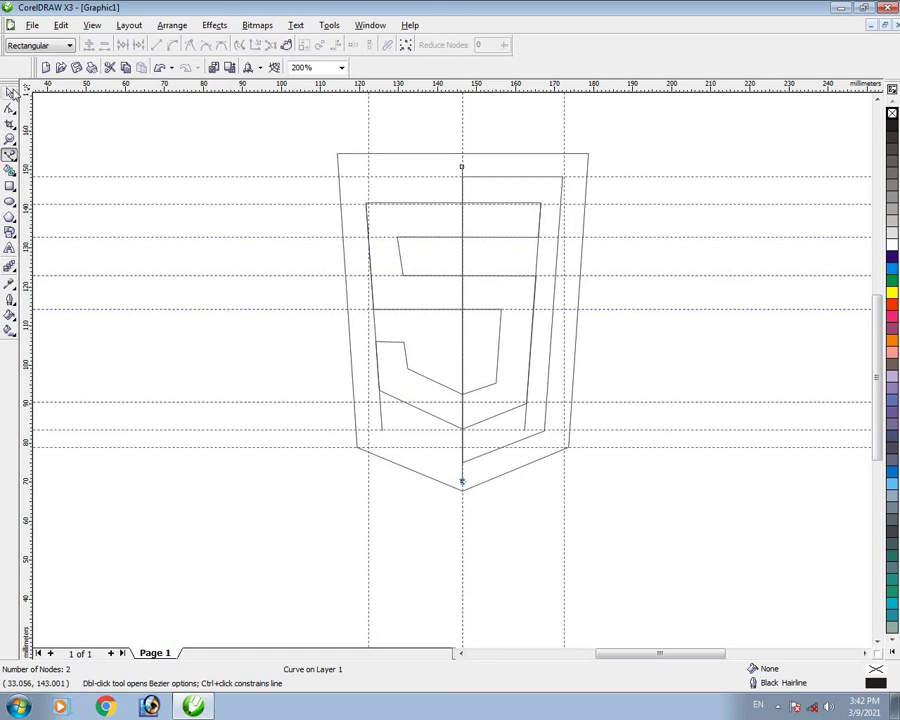
# Move the numeral 5 together with the vertical centre line horizontally off the shield to its left, centred at about x 75.5 mm.
pyautogui.click(10, 94)
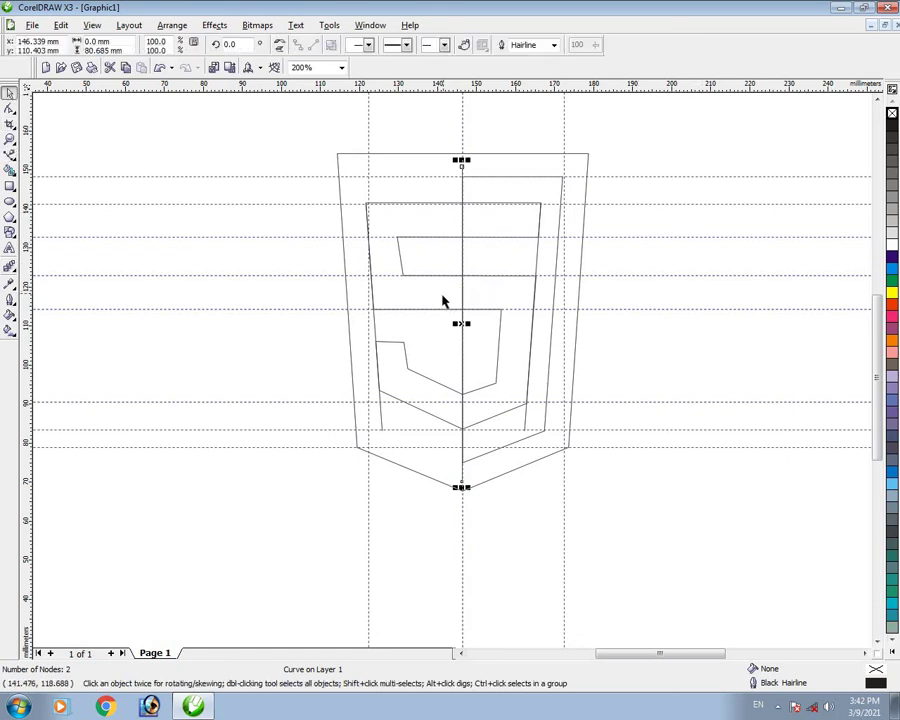
pyautogui.keyDown('shift'); pyautogui.click(422, 291); pyautogui.keyUp('shift')
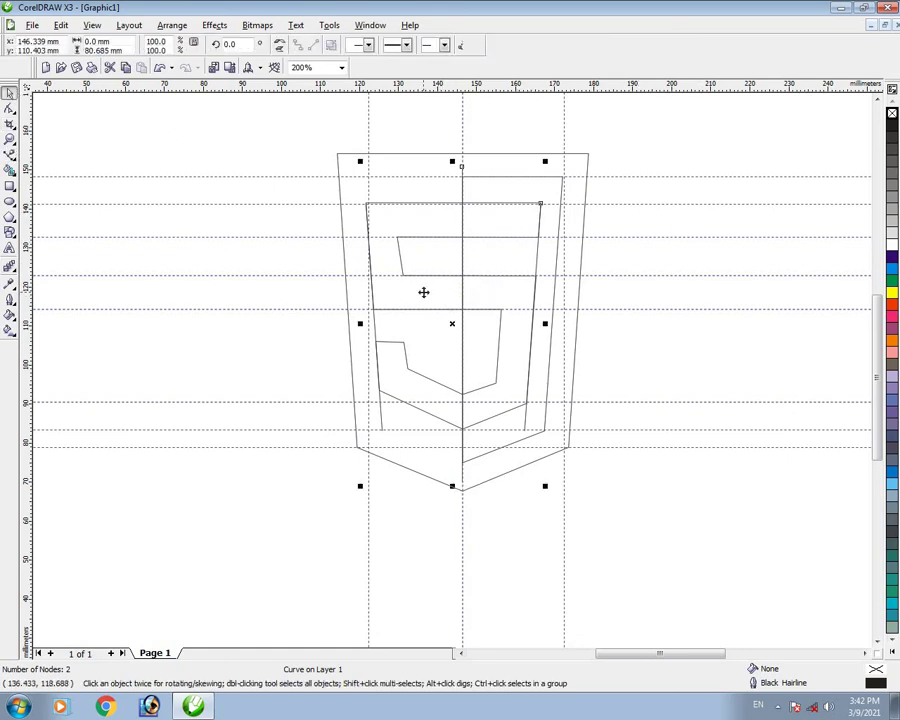
pyautogui.press('Left')
pyautogui.press('Left')
pyautogui.press('Left')
pyautogui.press('Left')
pyautogui.press('Left')
pyautogui.press('Left')
pyautogui.press('Left')
pyautogui.press('Left')
pyautogui.press('Left')
pyautogui.press('Left')
pyautogui.press('Left')
pyautogui.press('Left')
pyautogui.press('Left')
pyautogui.press('Left')
pyautogui.press('Left')
pyautogui.press('Left')
pyautogui.press('Left')
pyautogui.press('Left')
pyautogui.press('Left')
pyautogui.press('Left')
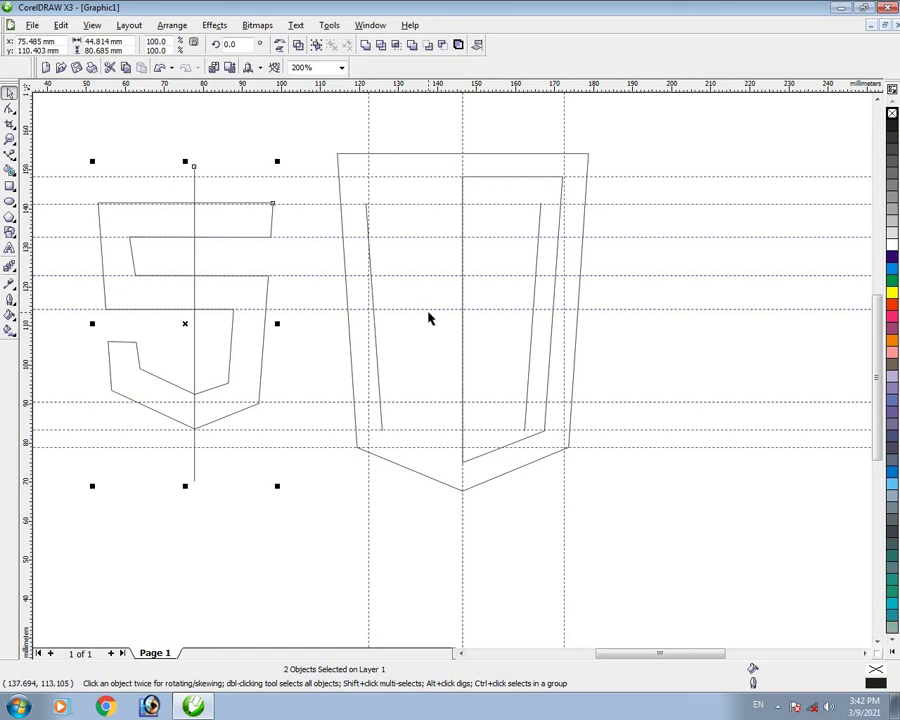
# Delete the five upper horizontal guidelines, from about 114 mm up to the inner panel's top edge.
pyautogui.click(432, 310)
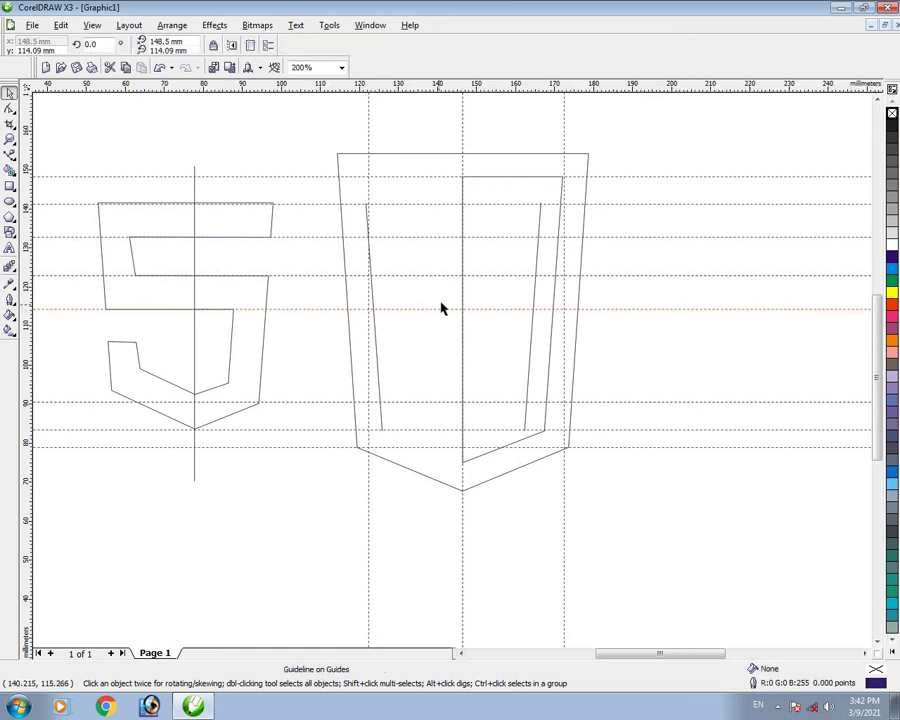
pyautogui.press('Delete')
pyautogui.click(447, 276)
pyautogui.press('Delete')
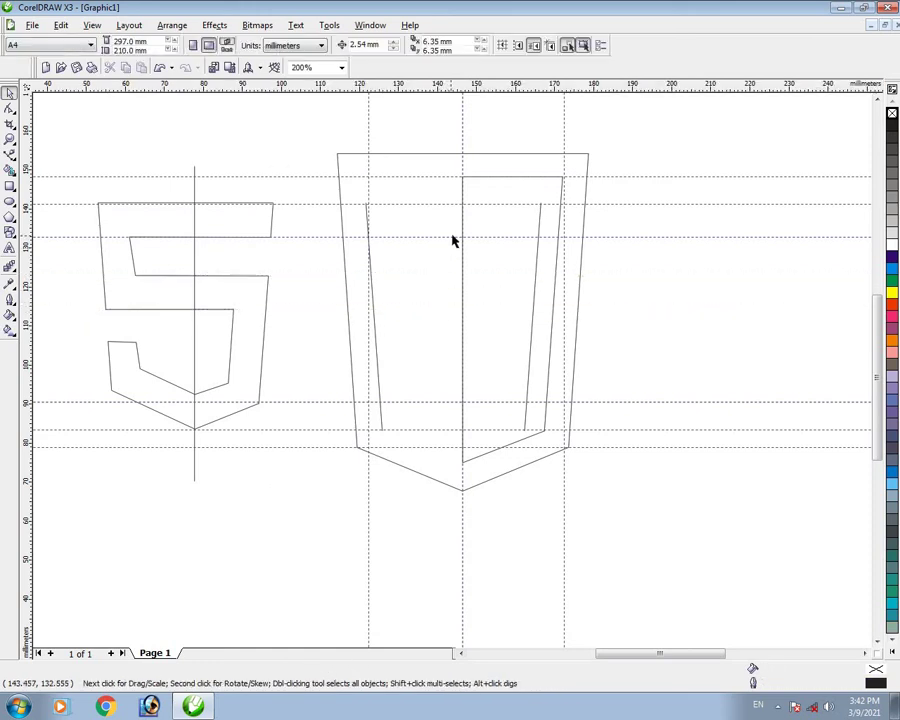
pyautogui.click(452, 237)
pyautogui.press('Delete')
pyautogui.click(449, 204)
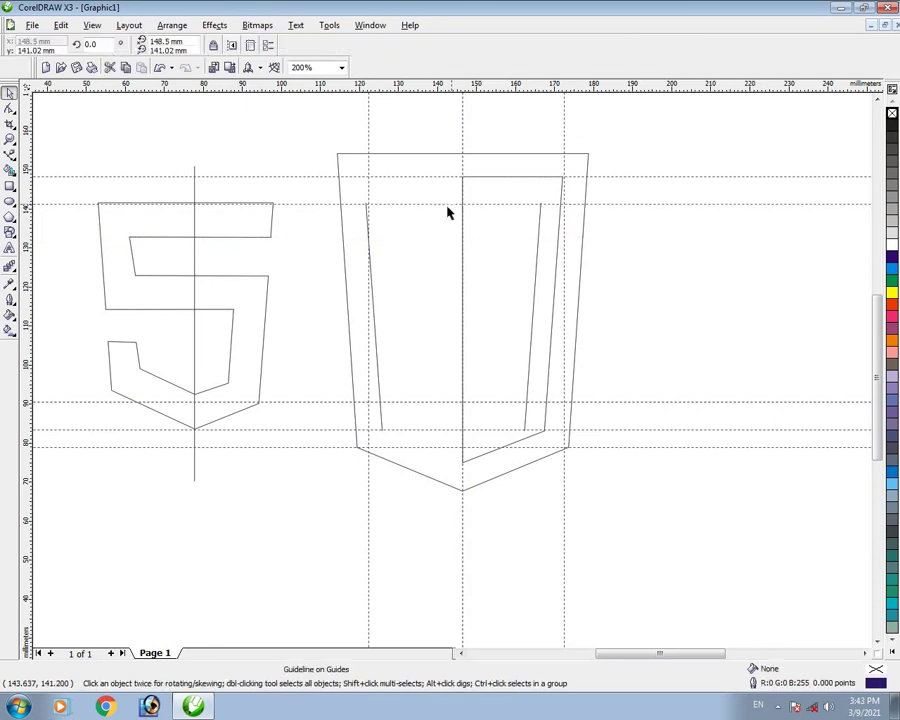
pyautogui.press('Delete')
pyautogui.click(444, 178)
pyautogui.press('Delete')
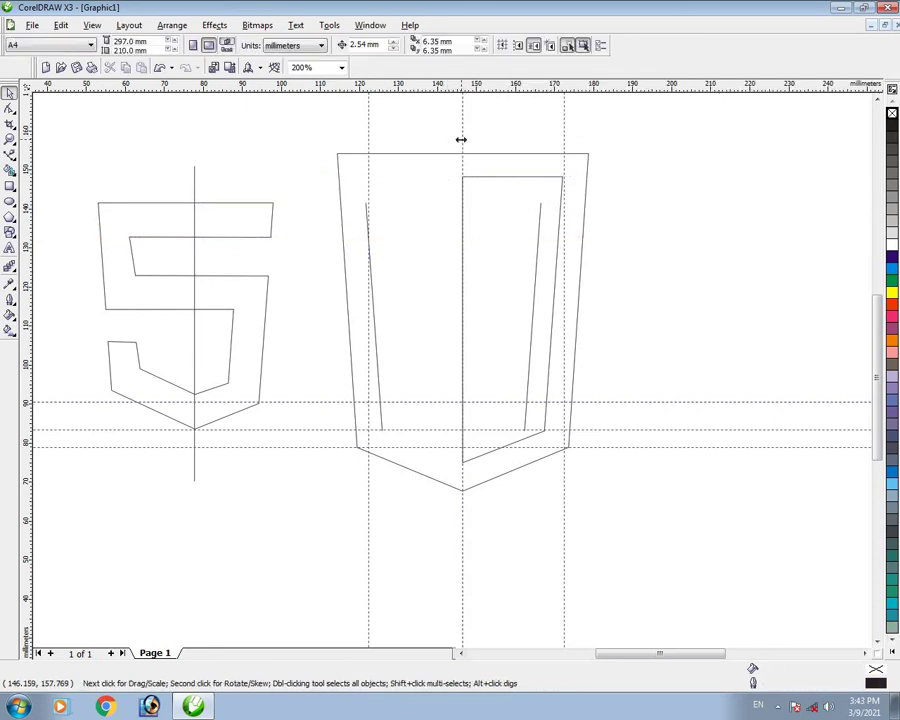
# Delete the three vertical guidelines crossing the shield.
pyautogui.click(460, 139)
pyautogui.press('Delete')
pyautogui.click(368, 135)
pyautogui.press('Delete')
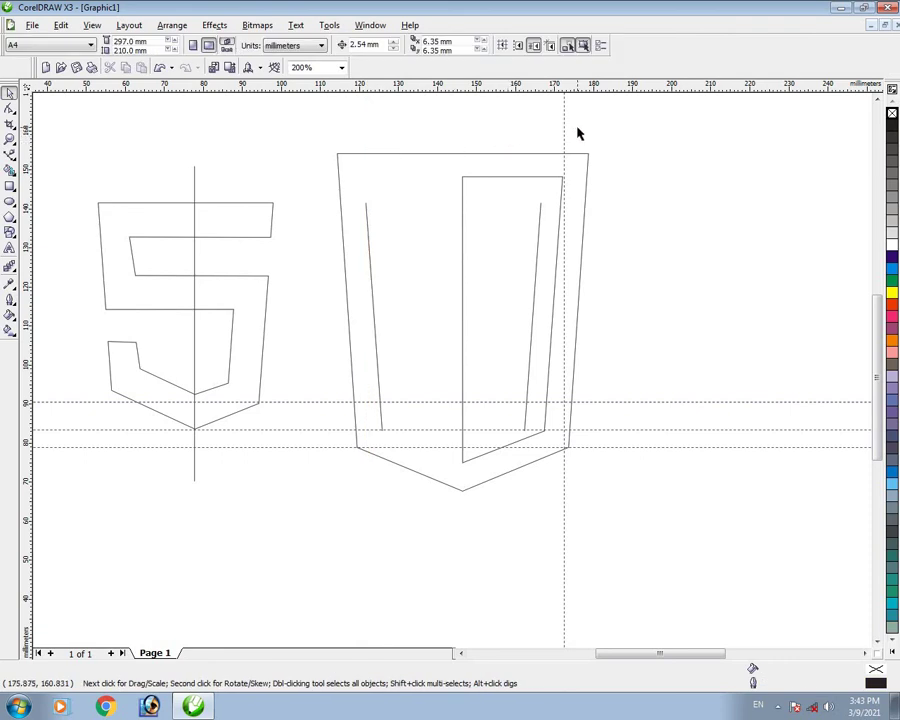
pyautogui.click(564, 131)
pyautogui.press('Delete')
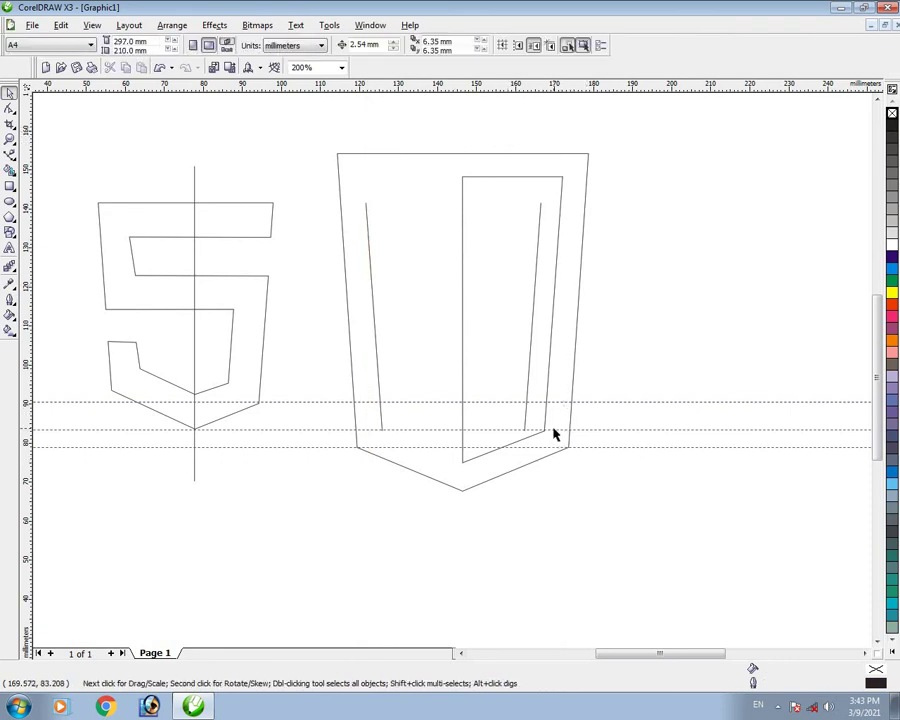
# Delete the three remaining horizontal guidelines near the shield's lower corners.
pyautogui.click(557, 429)
pyautogui.press('Delete')
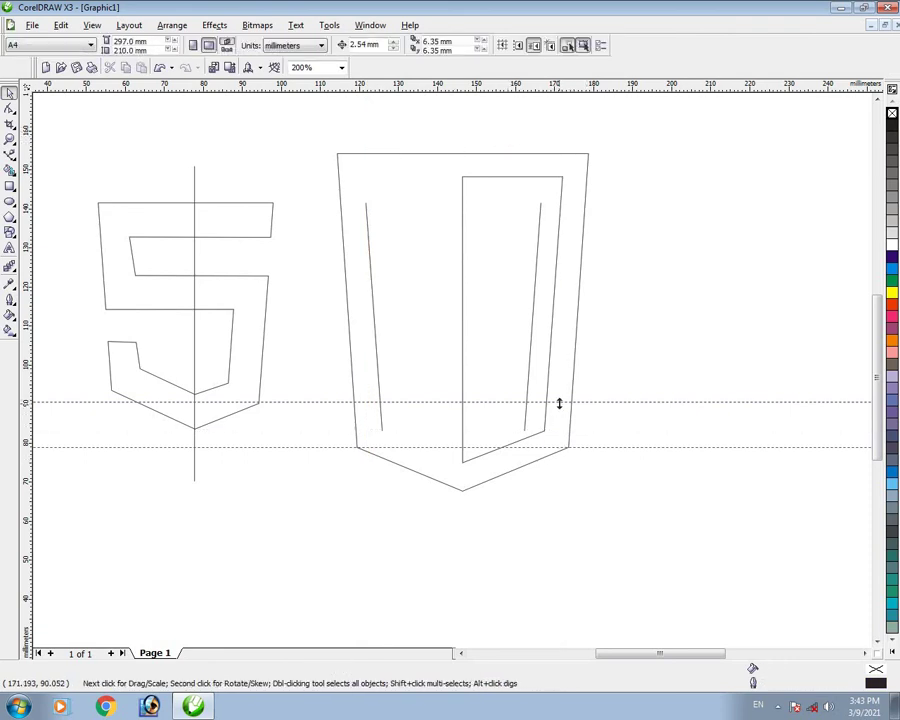
pyautogui.click(559, 403)
pyautogui.press('Delete')
pyautogui.click(552, 447)
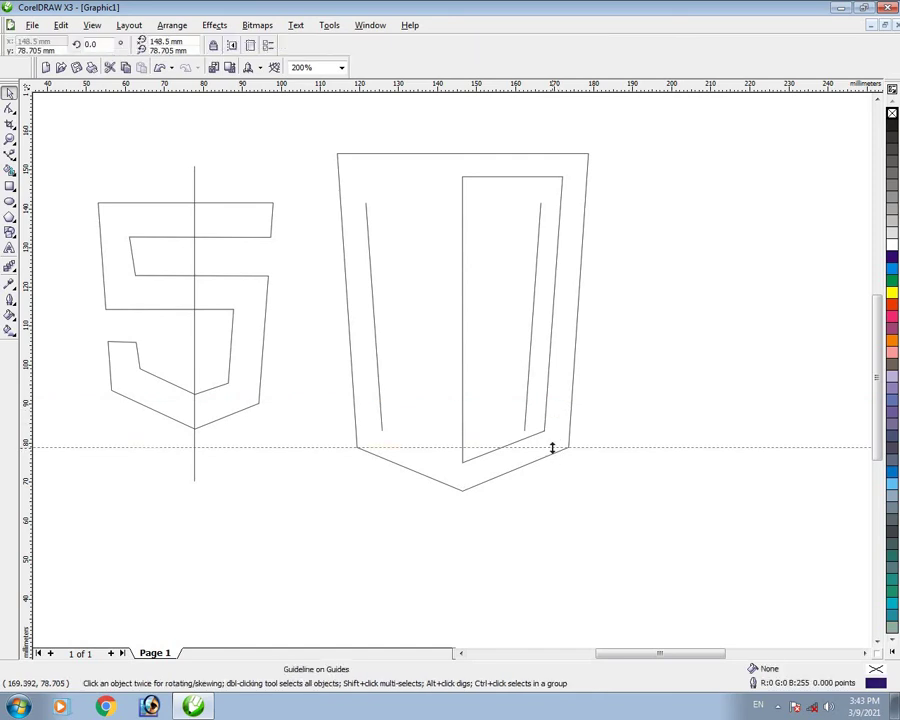
pyautogui.press('Delete')
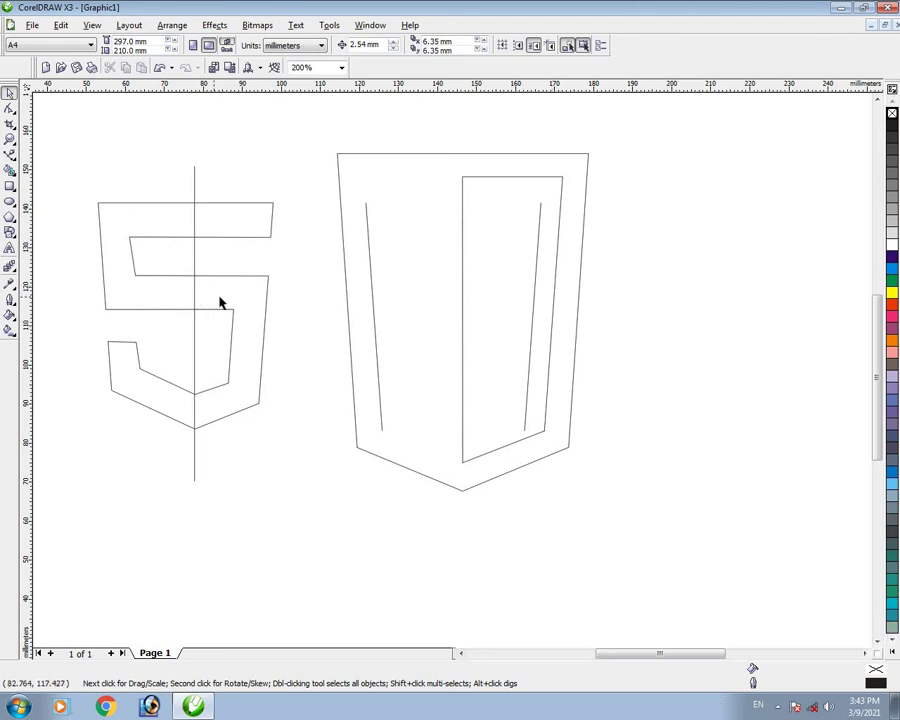
# Delete the two slanted helper lines inside the shield.
pyautogui.click(530, 318)
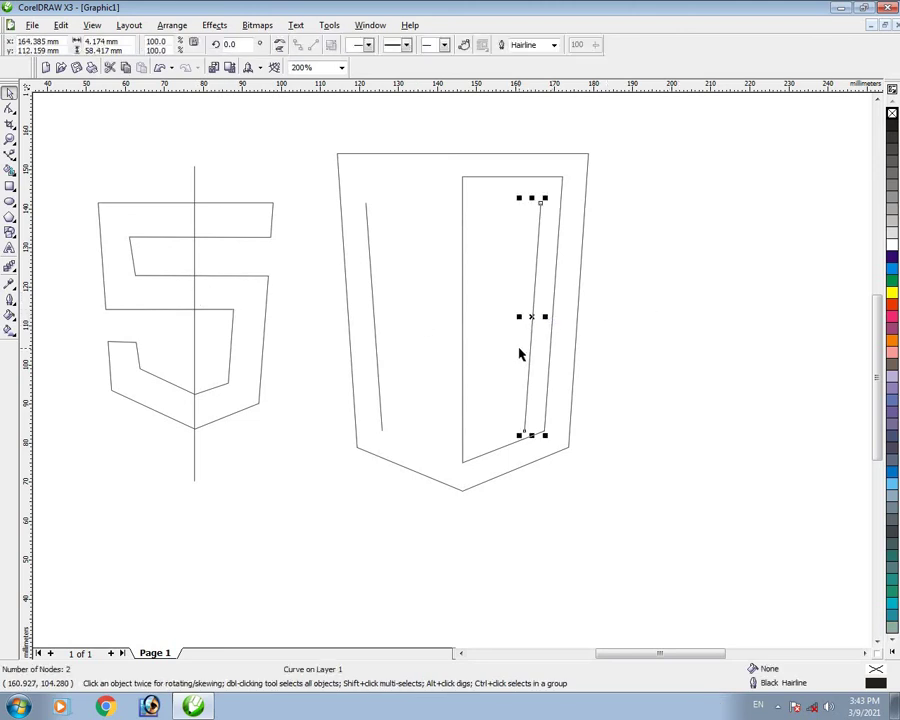
pyautogui.press('Delete')
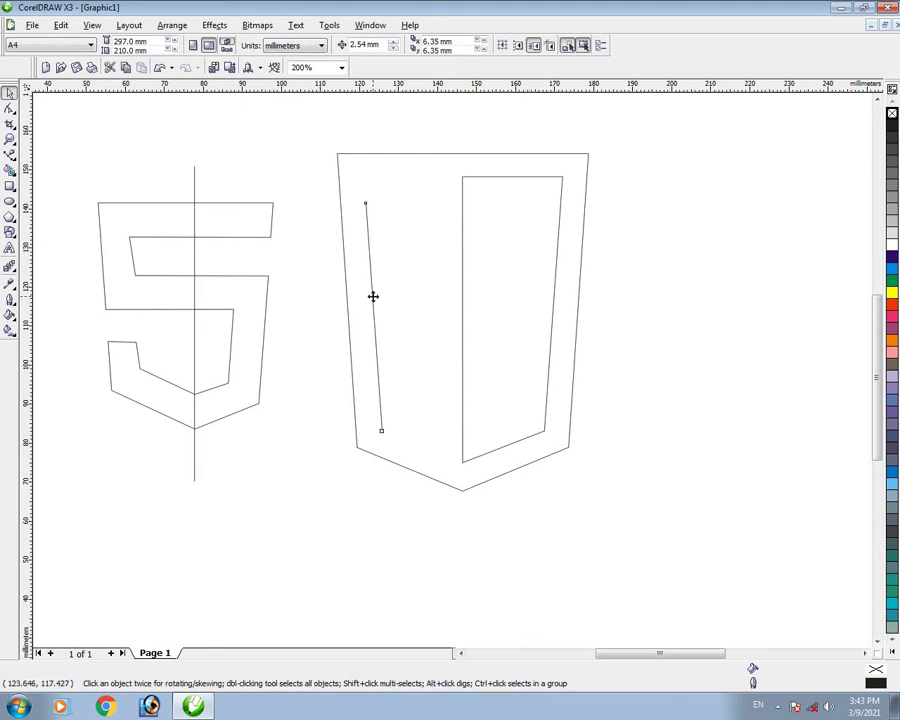
pyautogui.click(372, 295)
pyautogui.press('Delete')
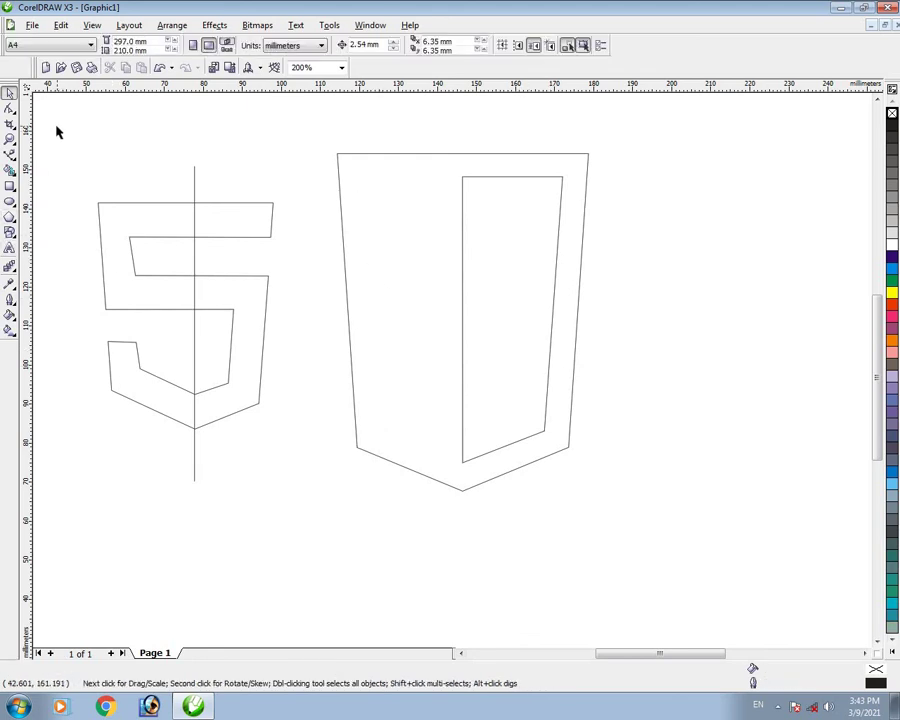
# Move the numeral 5 and its vertical line back right onto the shield, centring them together at about x 146.6 mm.
pyautogui.moveTo(56, 126); pyautogui.dragTo(315, 517)
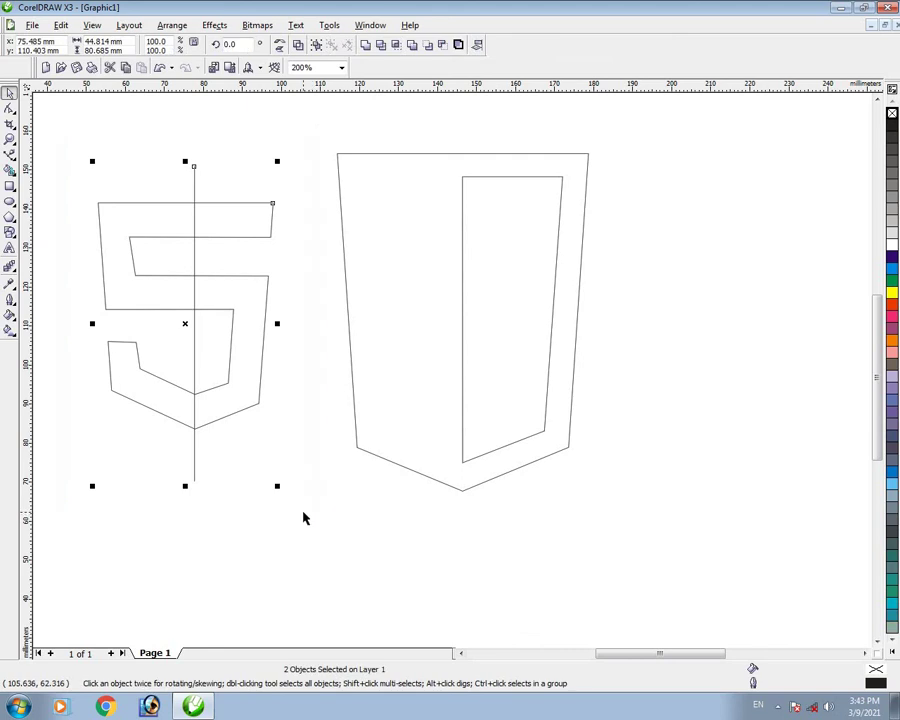
pyautogui.press('Right')
pyautogui.press('Right')
pyautogui.press('Right')
pyautogui.press('Right')
pyautogui.press('Right')
pyautogui.press('Right')
pyautogui.press('Right')
pyautogui.press('Right')
pyautogui.press('Right')
pyautogui.press('Right')
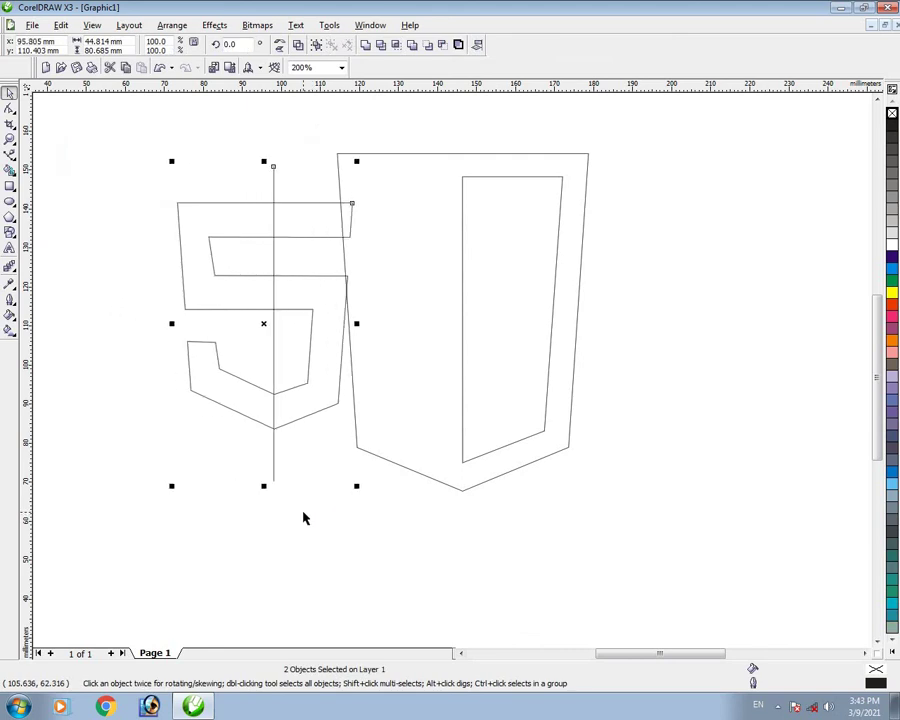
pyautogui.press('Right')
pyautogui.press('Right')
pyautogui.press('Right')
pyautogui.press('Right')
pyautogui.press('Right')
pyautogui.press('Right')
pyautogui.press('Right')
pyautogui.press('Right')
pyautogui.press('Right')
pyautogui.press('Right')
pyautogui.press('Right')
pyautogui.press('Right')
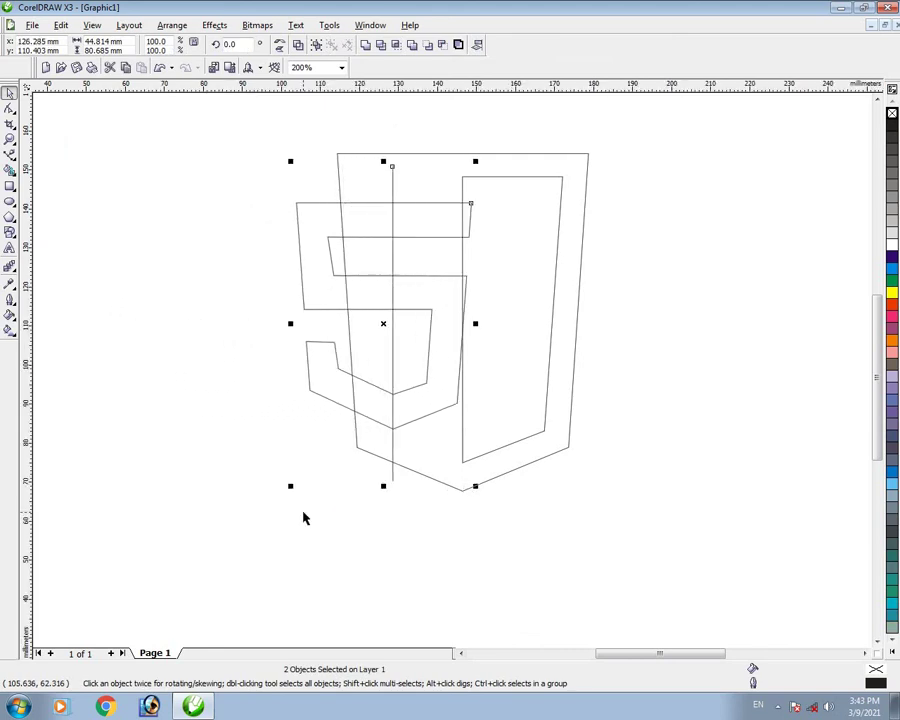
pyautogui.press('Right')
pyautogui.press('Right')
pyautogui.press('Right')
pyautogui.press('Right')
pyautogui.press('Right')
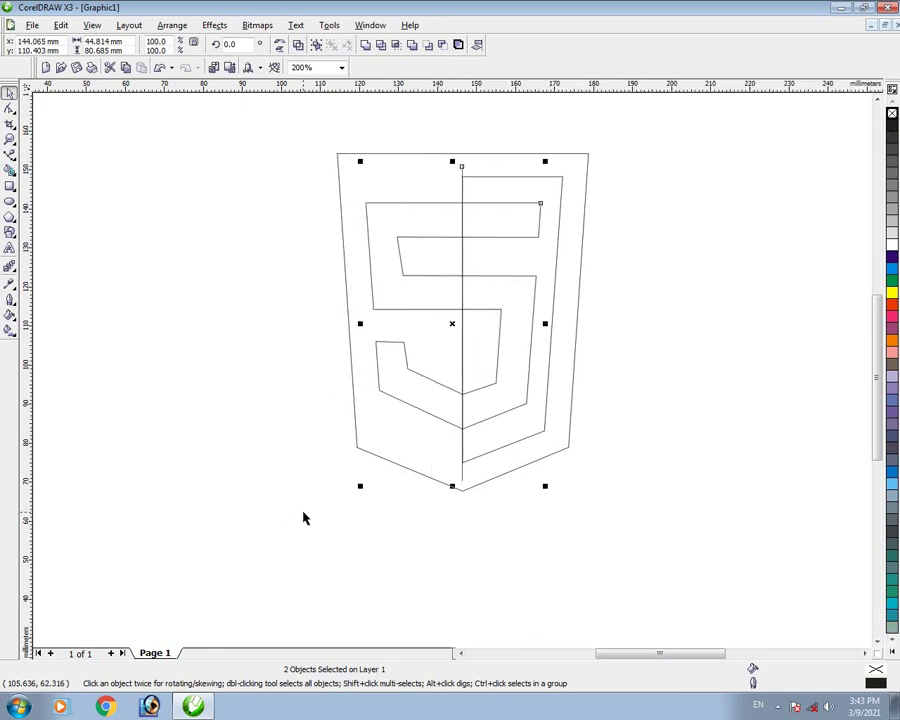
pyautogui.press('Right')
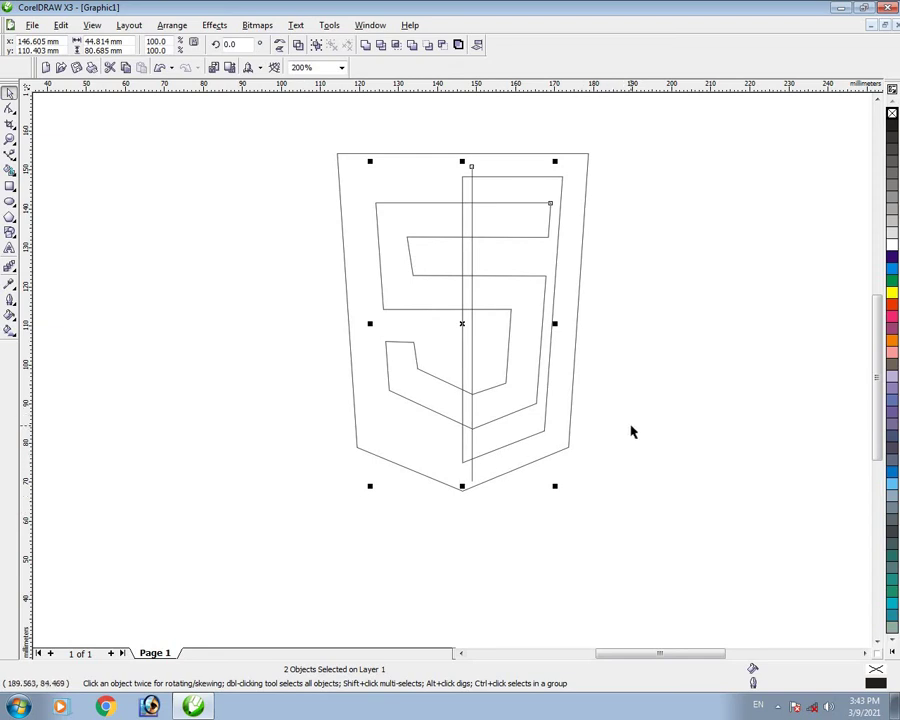
pyautogui.click(562, 395)
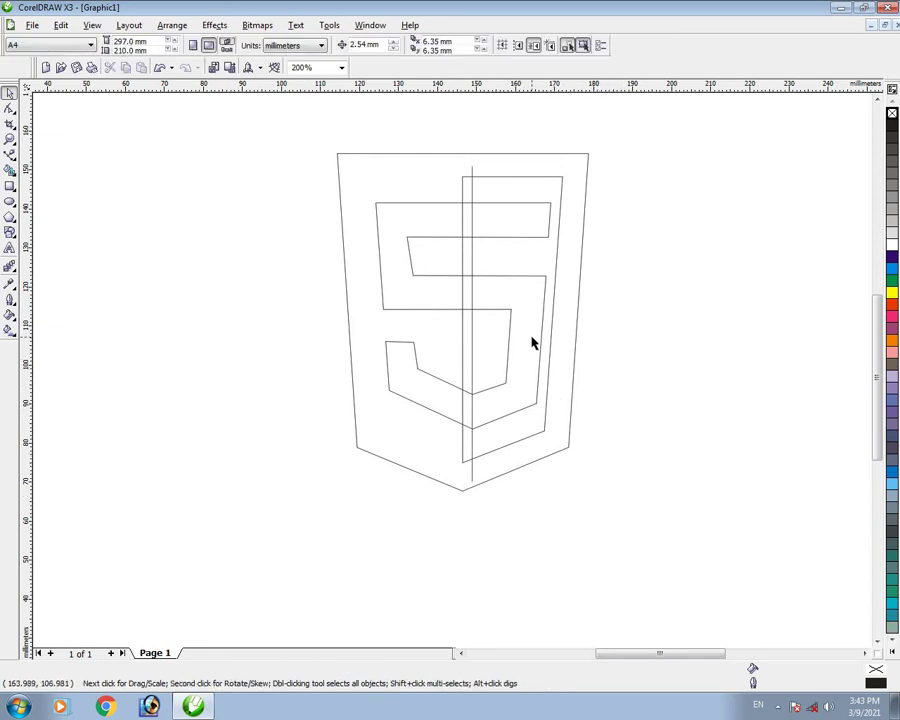
# Align the 5's inner and bottom tips to the panel's straight edge at about x 146.4 mm and raise the bowl's inner right node to about 95.9 mm.
pyautogui.scroll(1, 532, 343)
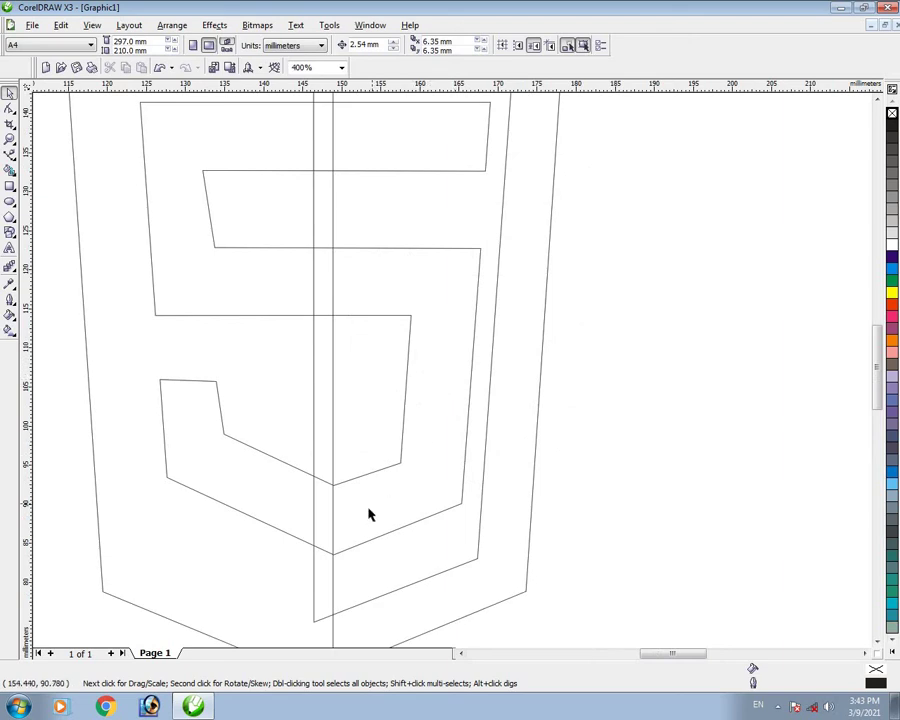
pyautogui.scroll(-1, 370, 509)
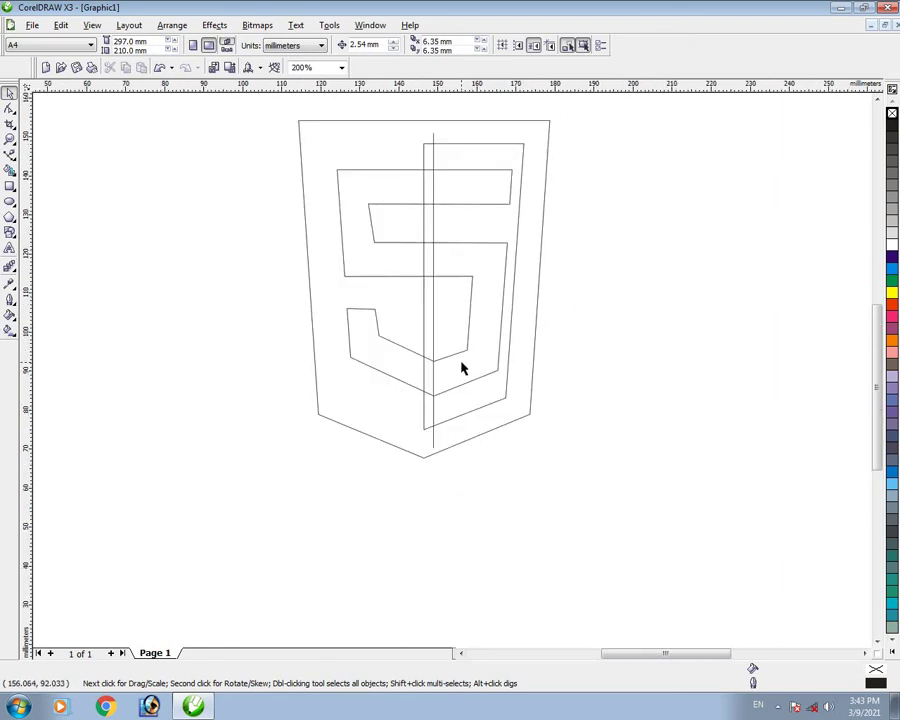
pyautogui.scroll(1, 462, 369)
pyautogui.click(440, 368)
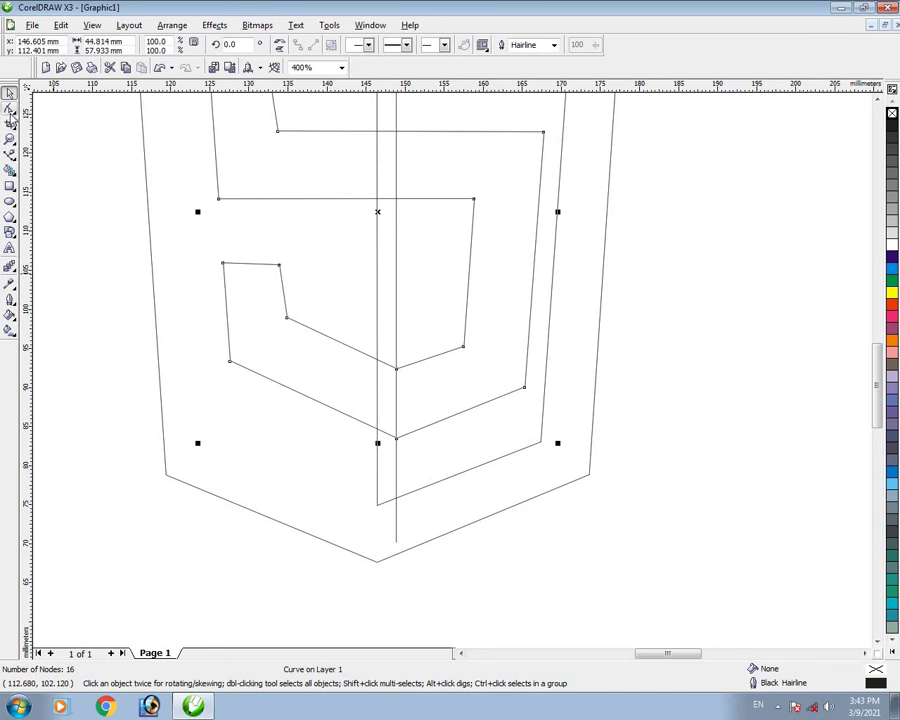
pyautogui.click(10, 108)
pyautogui.moveTo(395, 370); pyautogui.dragTo(376, 369)
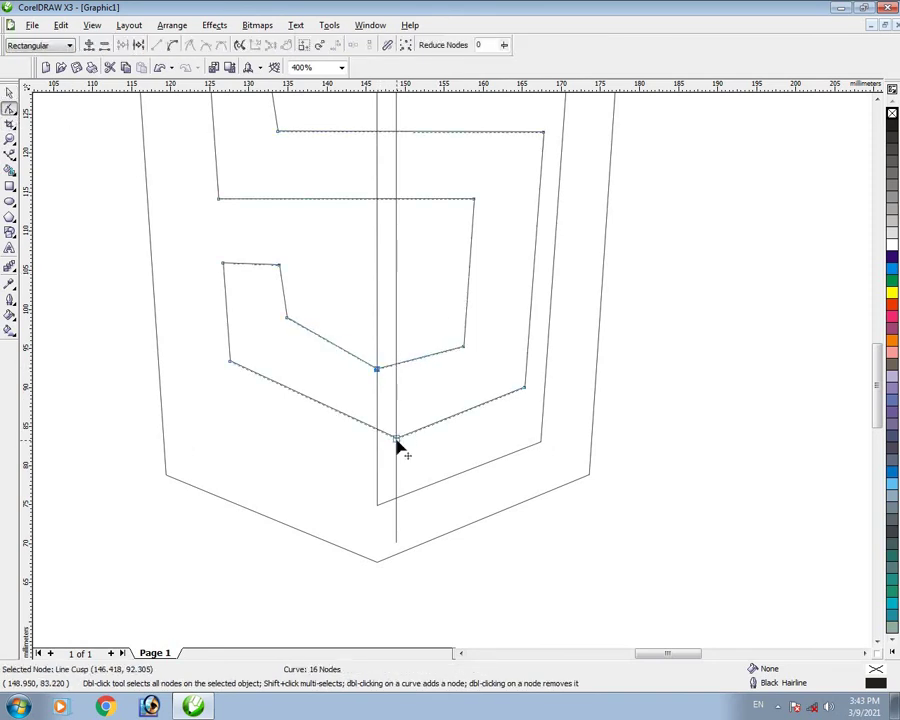
pyautogui.moveTo(397, 440); pyautogui.dragTo(378, 444)
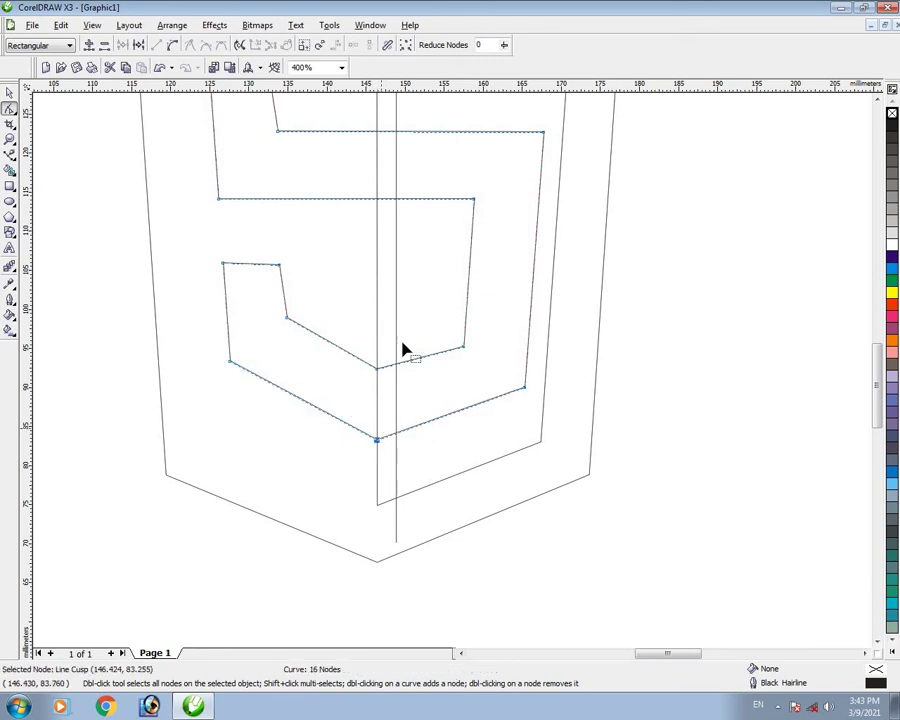
pyautogui.moveTo(460, 347); pyautogui.dragTo(462, 343)
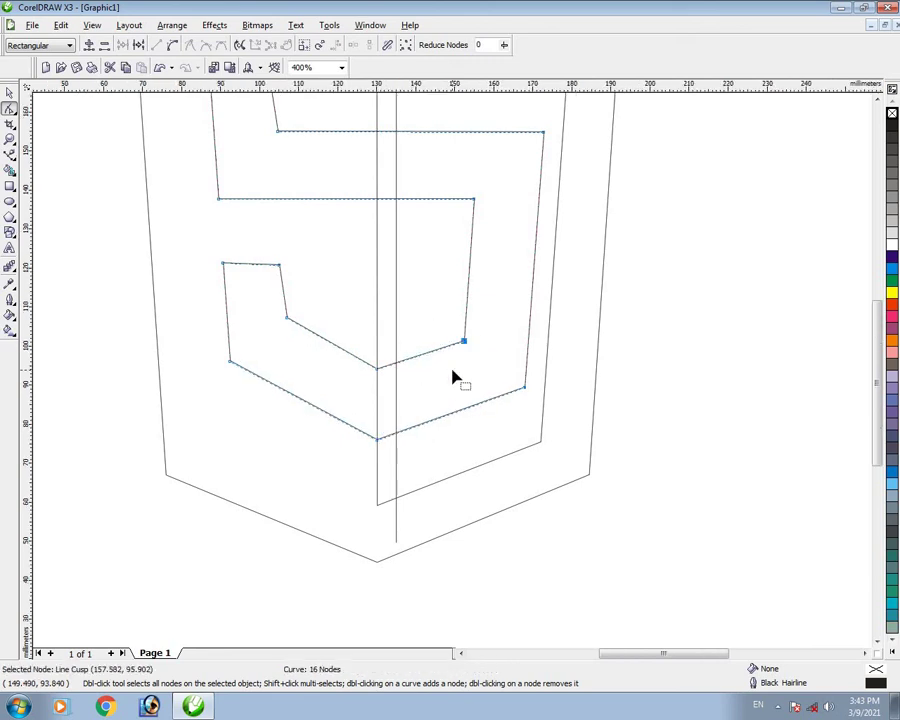
pyautogui.scroll(-1, 452, 370)
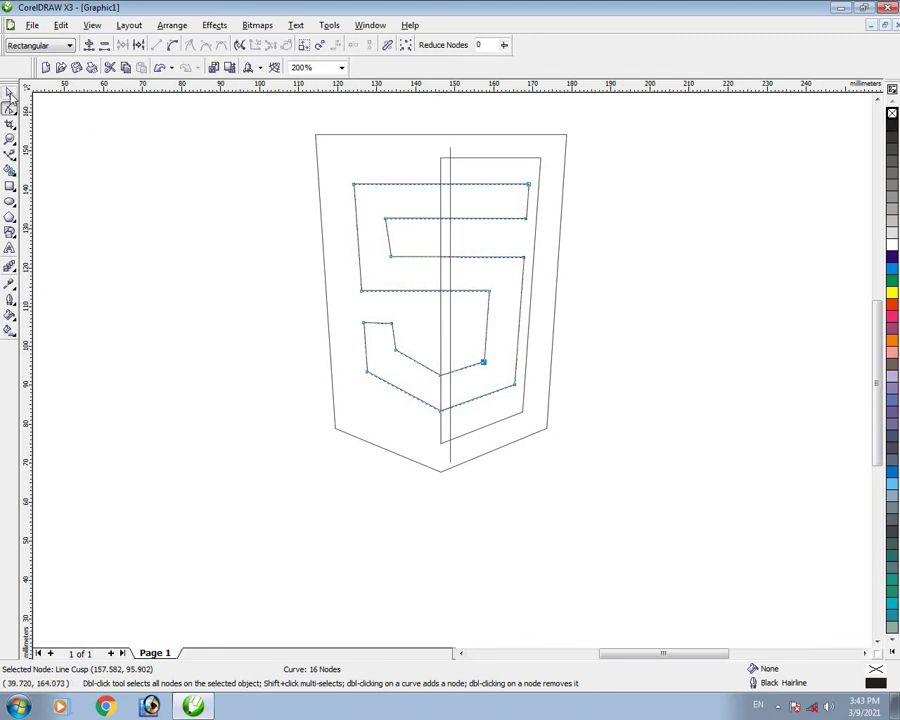
# Move the vertical line onto the inner panel's straight edge at about x 146.4 mm.
pyautogui.click(9, 93)
pyautogui.click(595, 333)
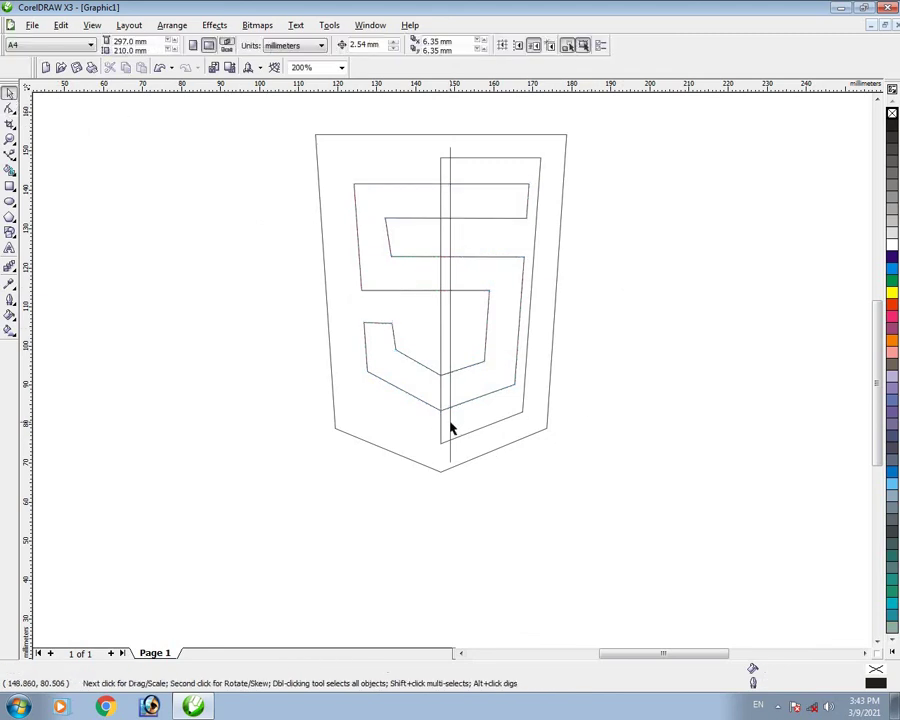
pyautogui.moveTo(450, 428); pyautogui.dragTo(439, 418)
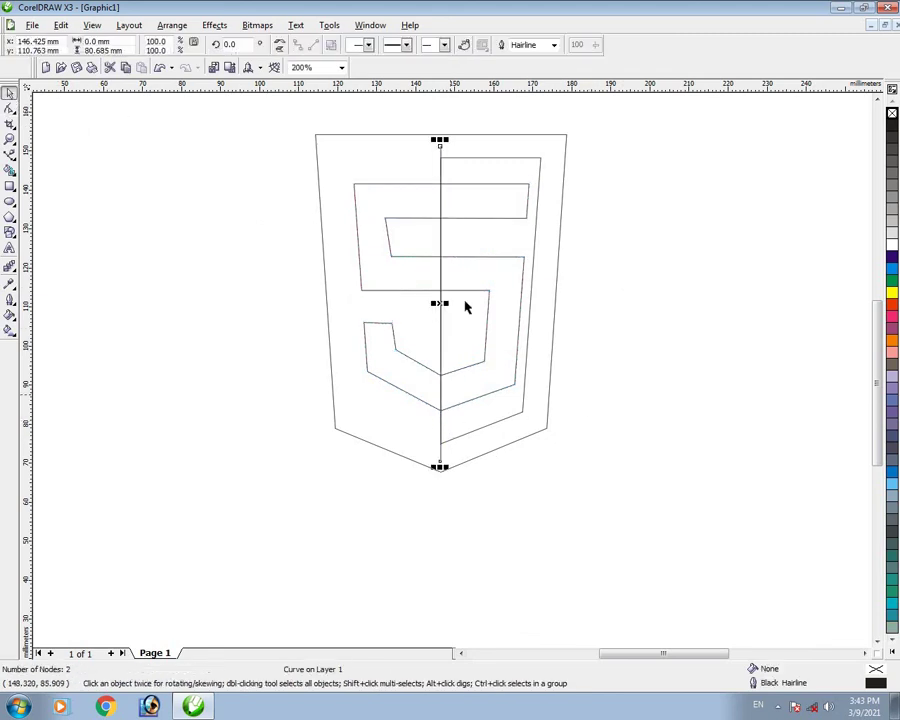
# Move the numeral 5 and the realigned vertical line left, clear of the shield, centred at about x 83.1 mm.
pyautogui.keyDown('shift'); pyautogui.click(390, 200); pyautogui.keyUp('shift')
pyautogui.press('Left')
pyautogui.press('Left')
pyautogui.press('Left')
pyautogui.press('Left')
pyautogui.press('Left')
pyautogui.press('Left')
pyautogui.press('Left')
pyautogui.press('Left')
pyautogui.press('Left')
pyautogui.press('Left')
pyautogui.press('Left')
pyautogui.press('Left')
pyautogui.press('Left')
pyautogui.press('Left')
pyautogui.press('Left')
pyautogui.press('Left')
pyautogui.press('Left')
pyautogui.press('Left')
pyautogui.press('Left')
pyautogui.press('Left')
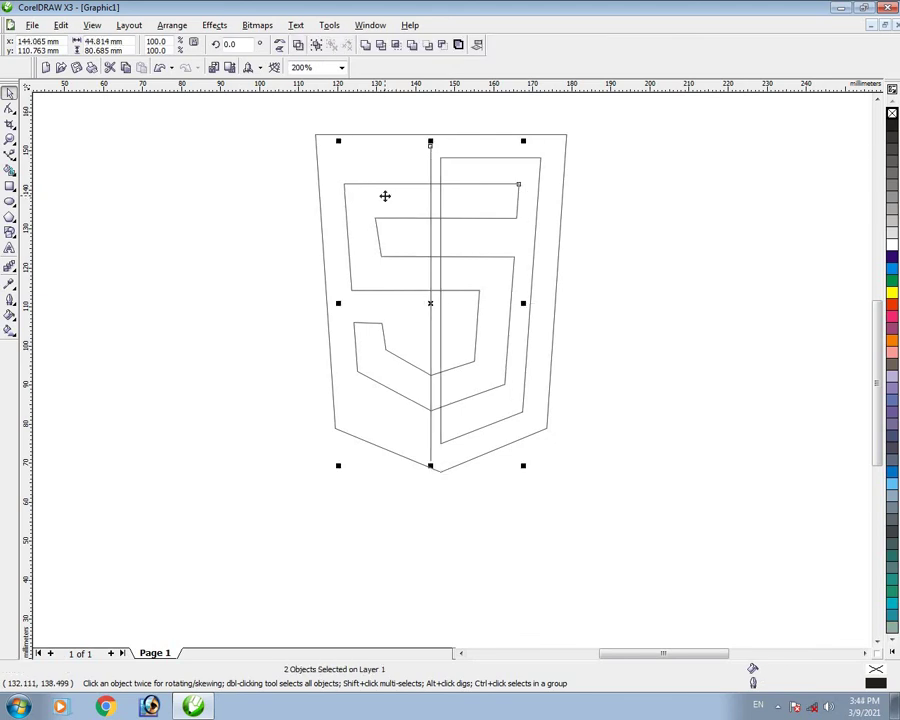
pyautogui.click(263, 478)
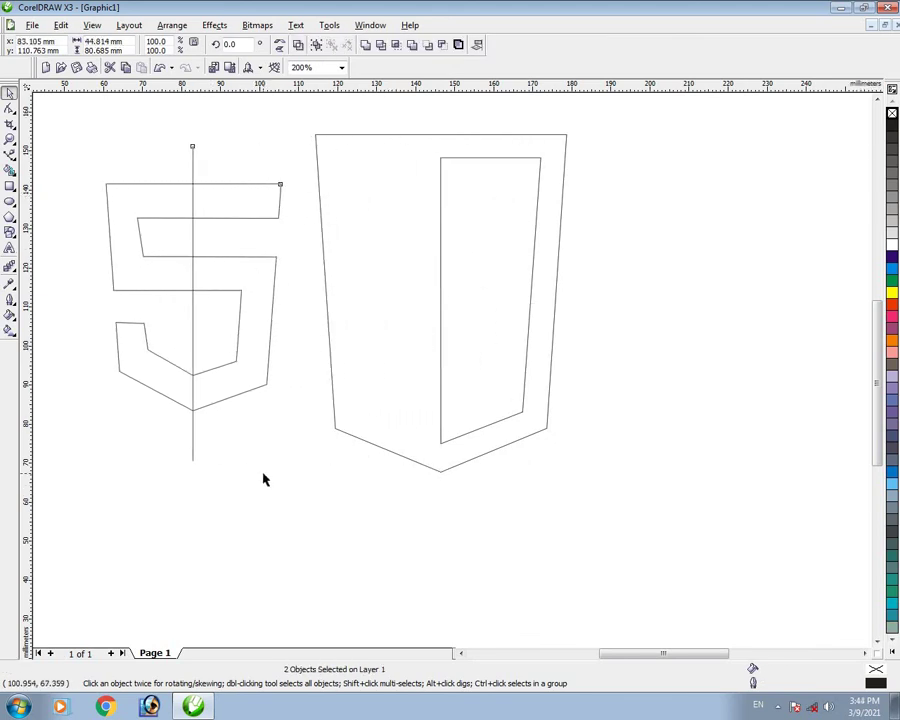
# Split the numeral 5 along the vertical line and move the cutting line right, off the 5, to about x 110.7 mm.
pyautogui.click(222, 216)
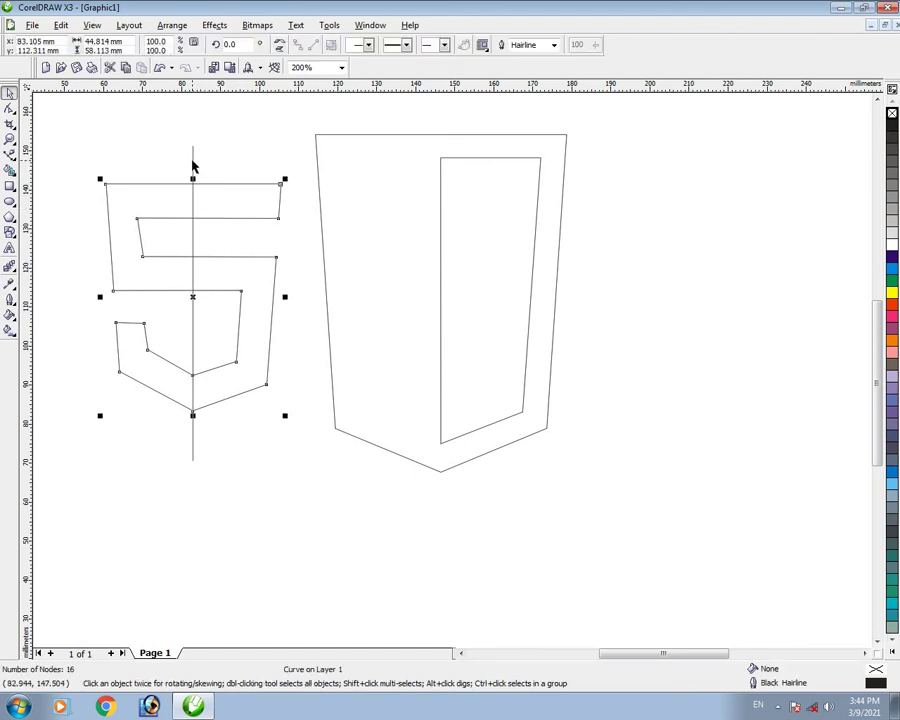
pyautogui.keyDown('shift'); pyautogui.click(193, 165); pyautogui.keyUp('shift')
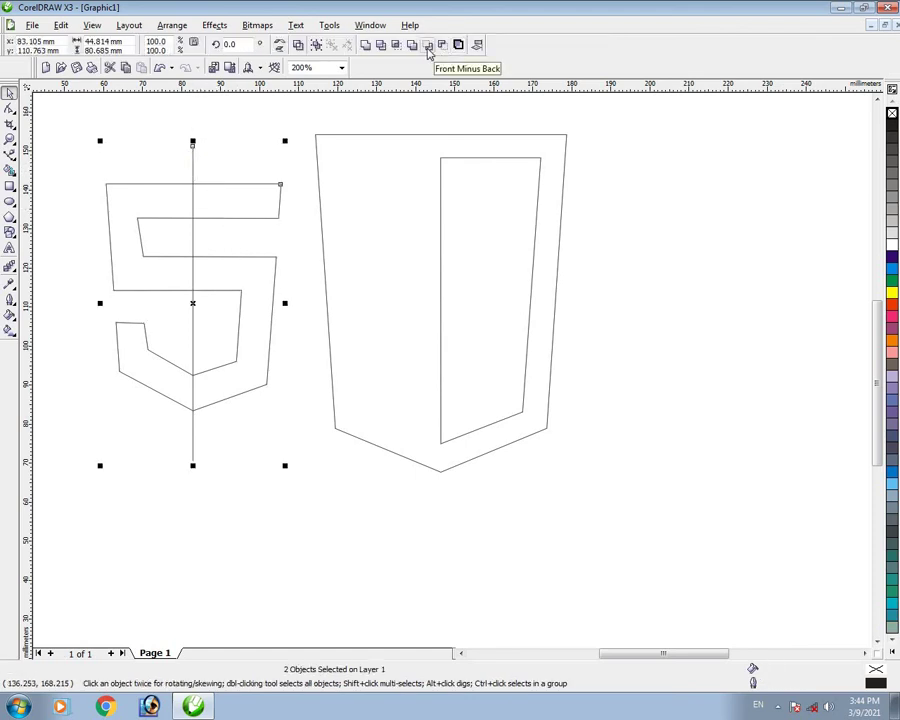
pyautogui.click(210, 133)
pyautogui.moveTo(193, 162); pyautogui.dragTo(300, 170)
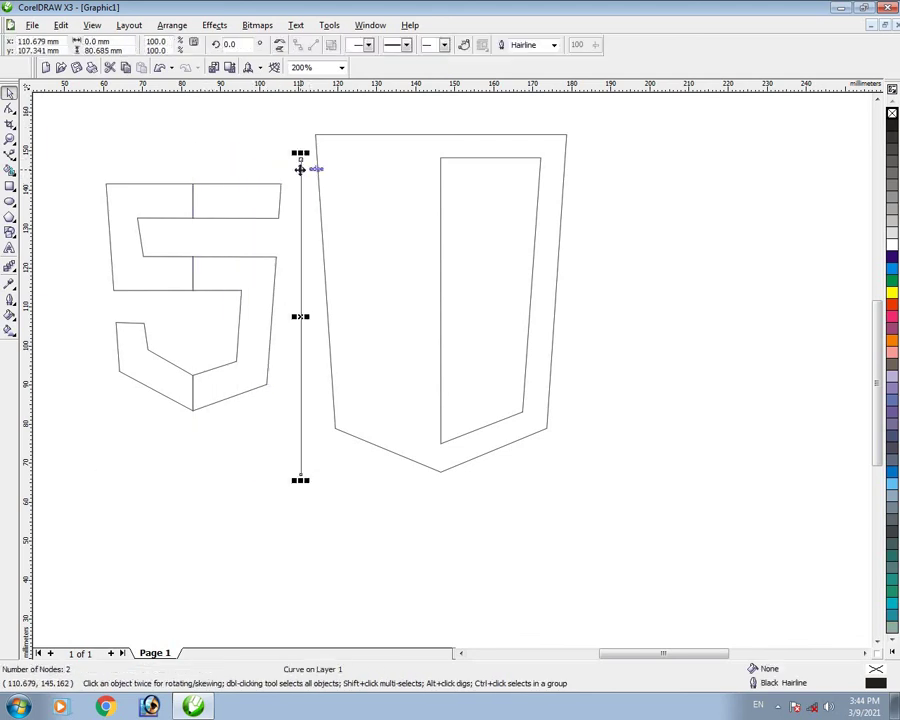
# Delete the vertical cutting line and break the numeral 5 apart into separate pieces.
pyautogui.press('Delete')
pyautogui.click(247, 200)
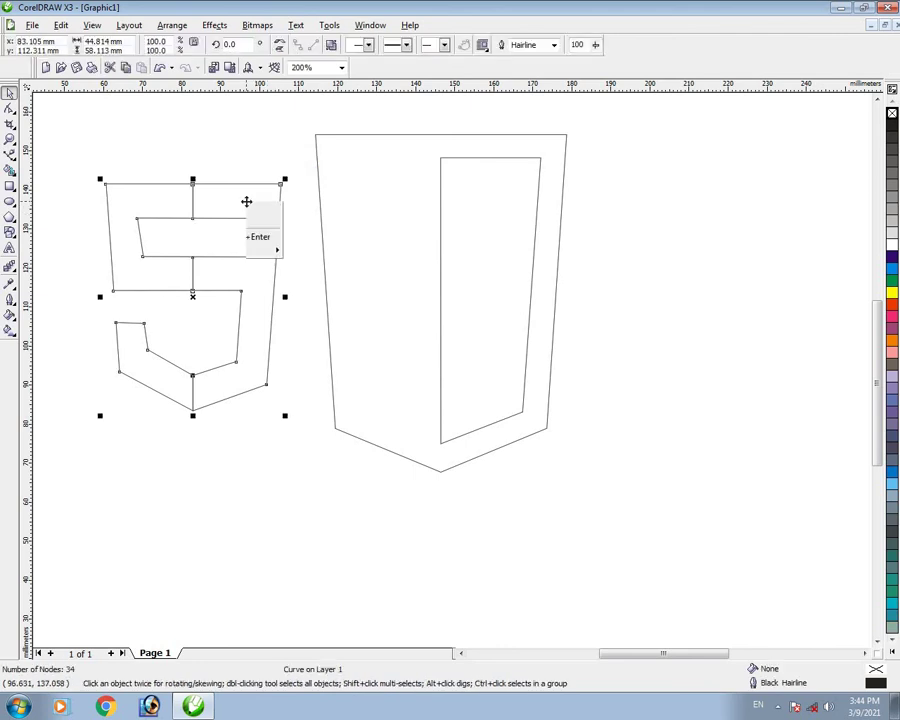
pyautogui.rightClick(246, 202)
pyautogui.click(266, 224)
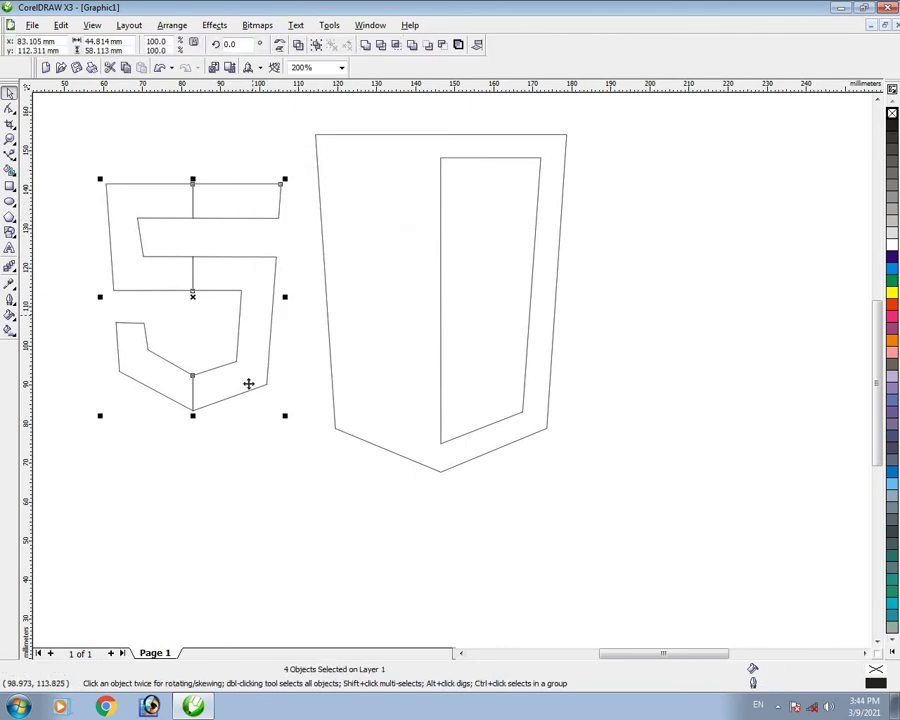
pyautogui.click(415, 416)
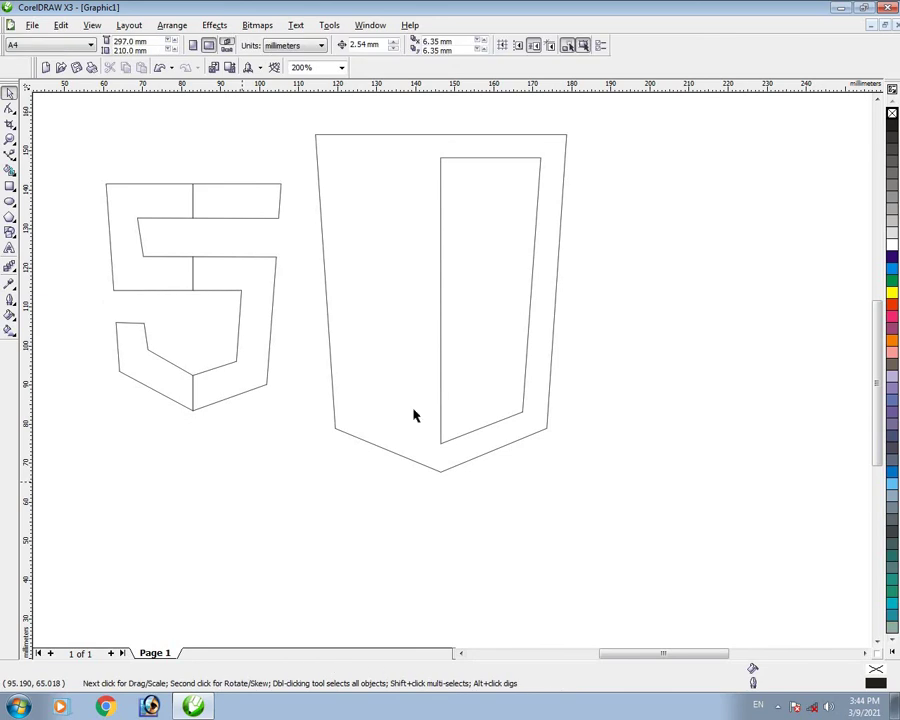
# Fill the shield's right-half inner panel with Orange and remove its outline.
pyautogui.click(352, 254)
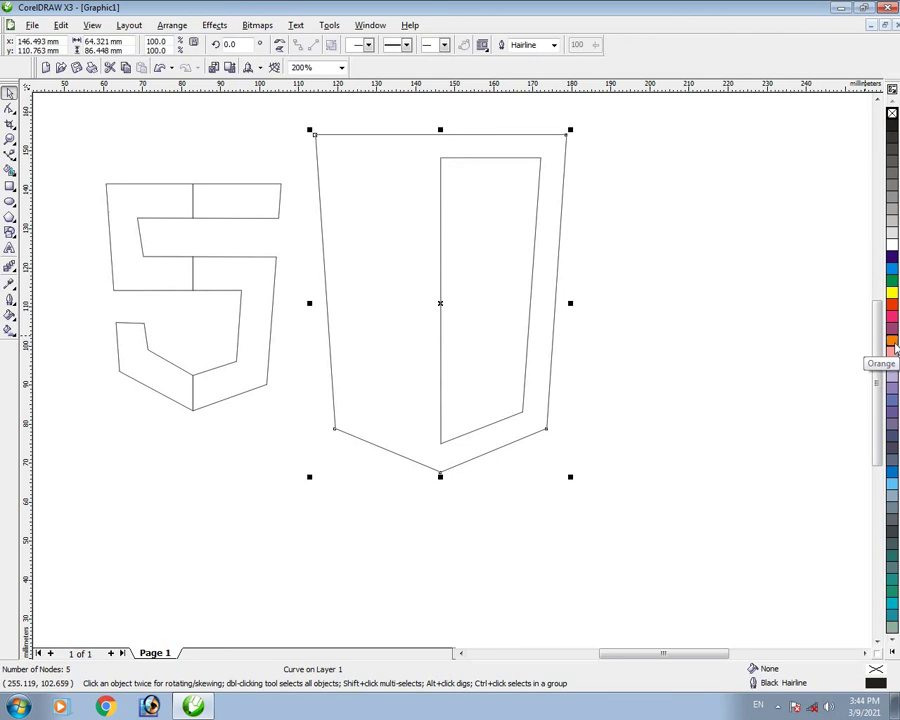
pyautogui.click(640, 321)
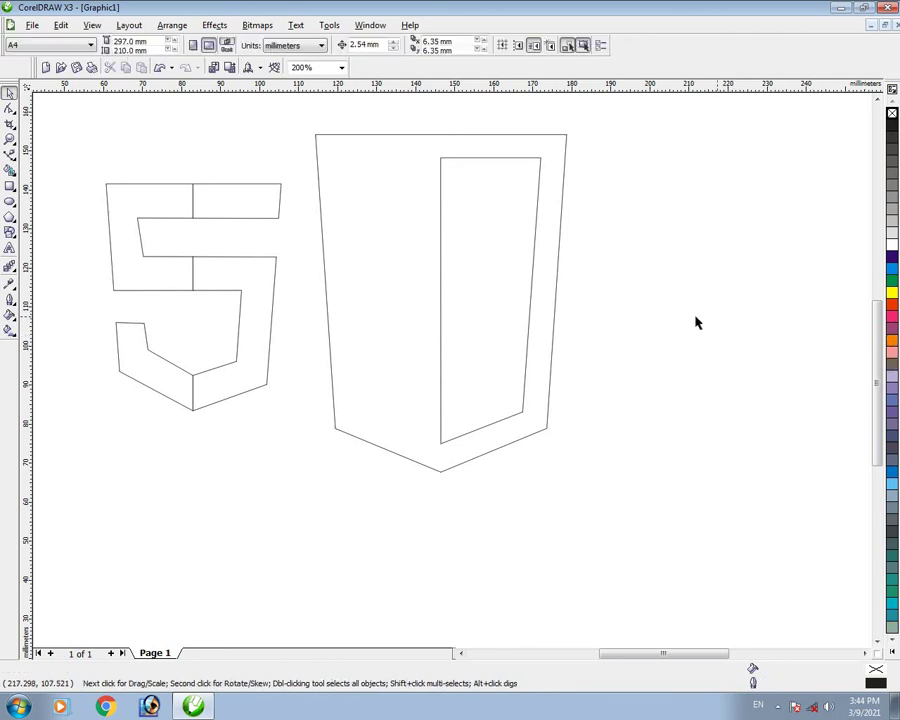
pyautogui.click(528, 315)
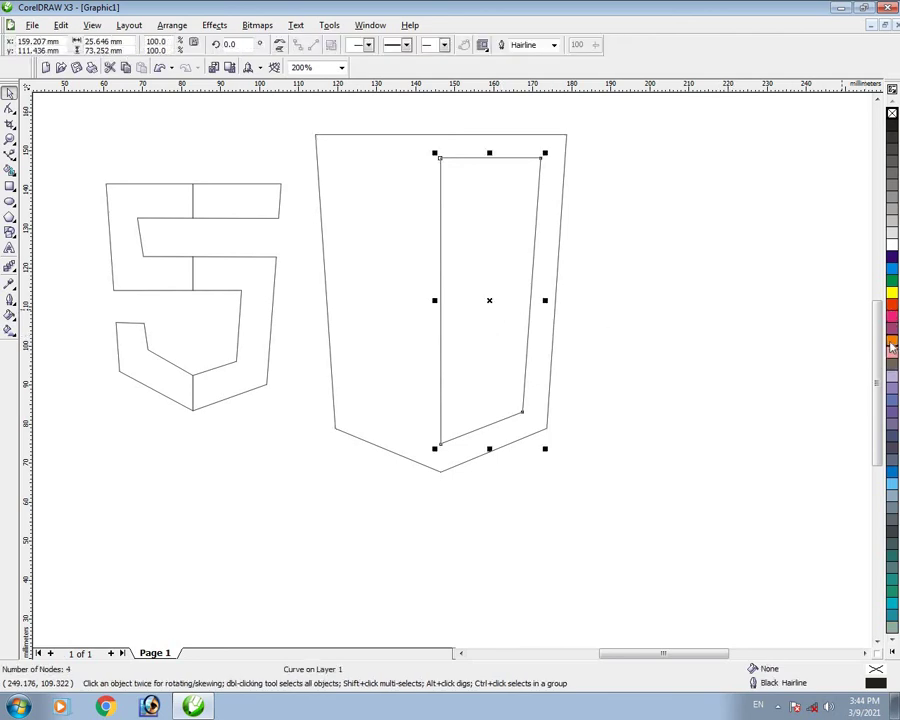
pyautogui.click(891, 344)
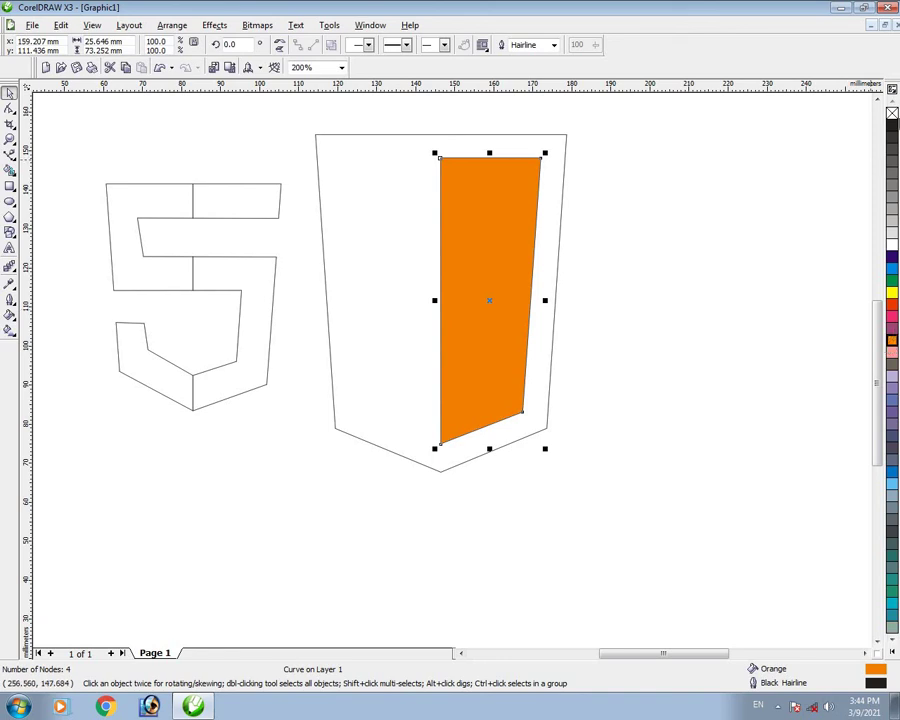
pyautogui.rightClick(892, 115)
pyautogui.click(719, 378)
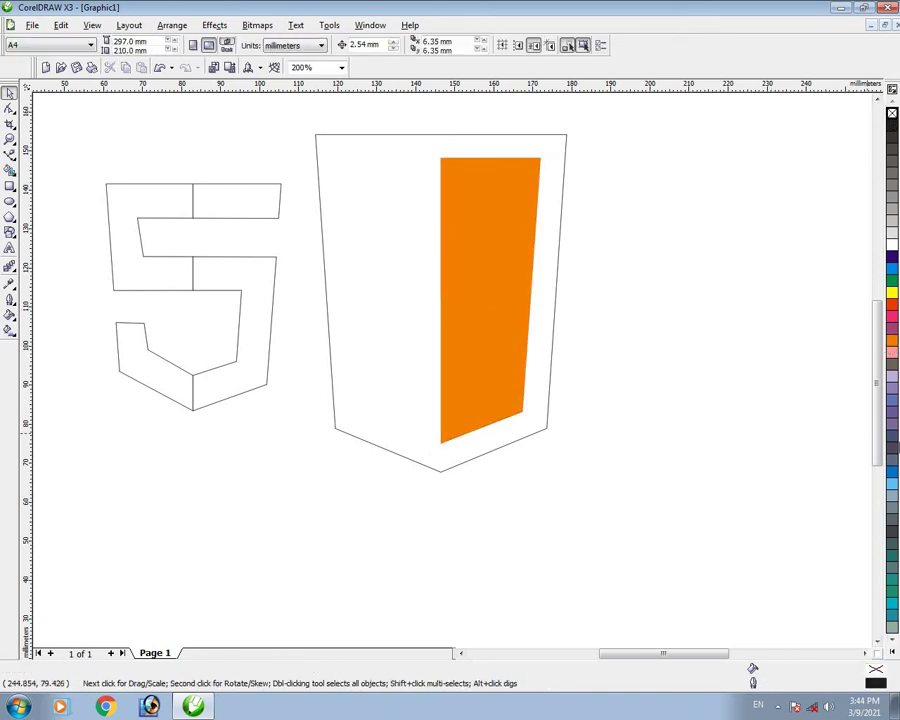
# Fill the outer shield shape with a darker orange, C11 M71 Y98 K0.
pyautogui.click(440, 303)
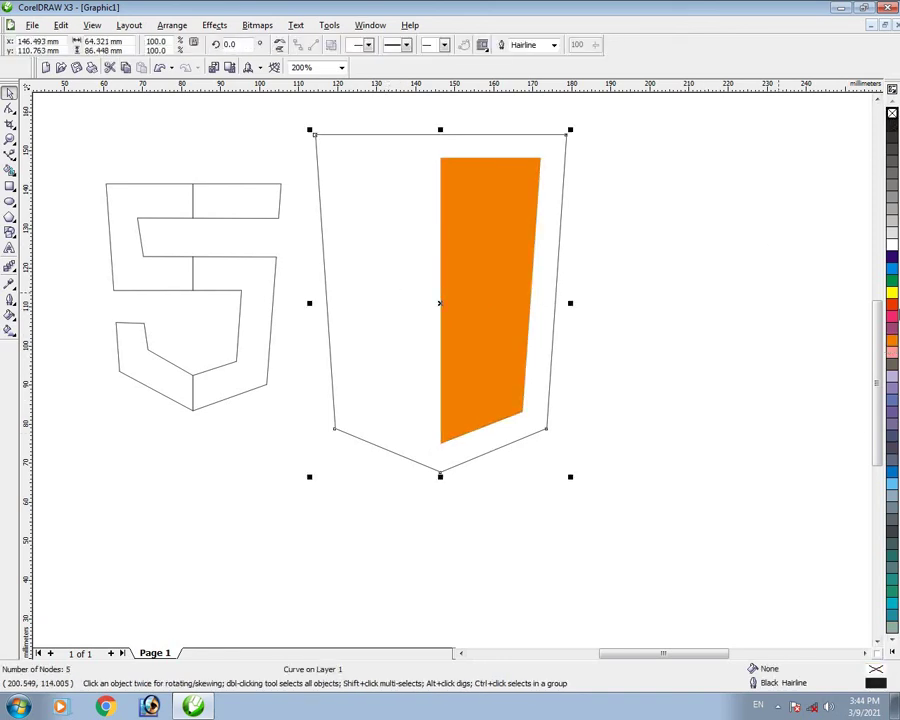
pyautogui.click(892, 344)
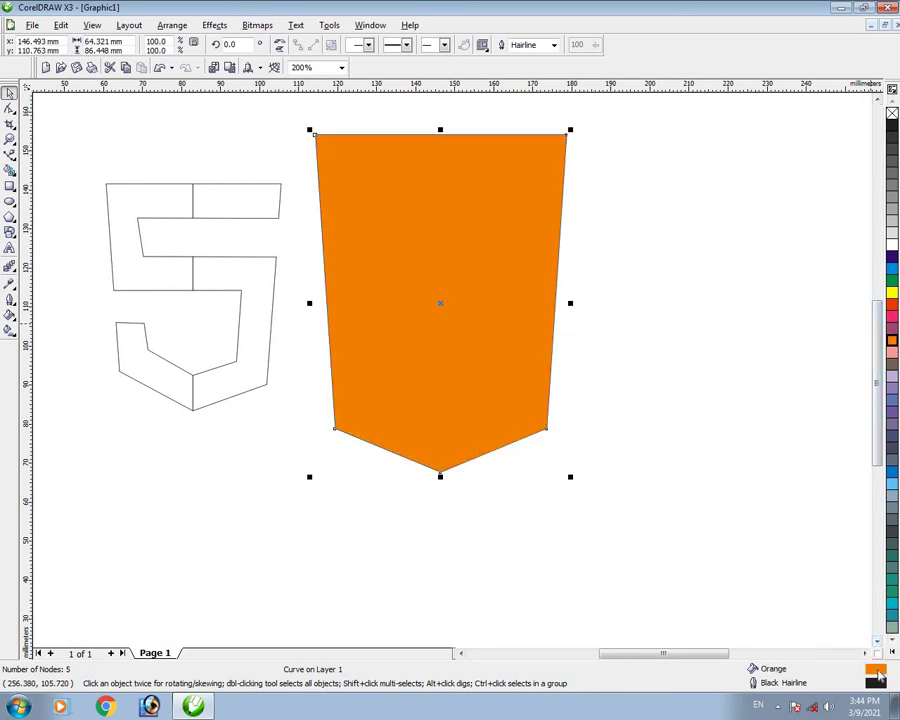
pyautogui.doubleClick(876, 672)
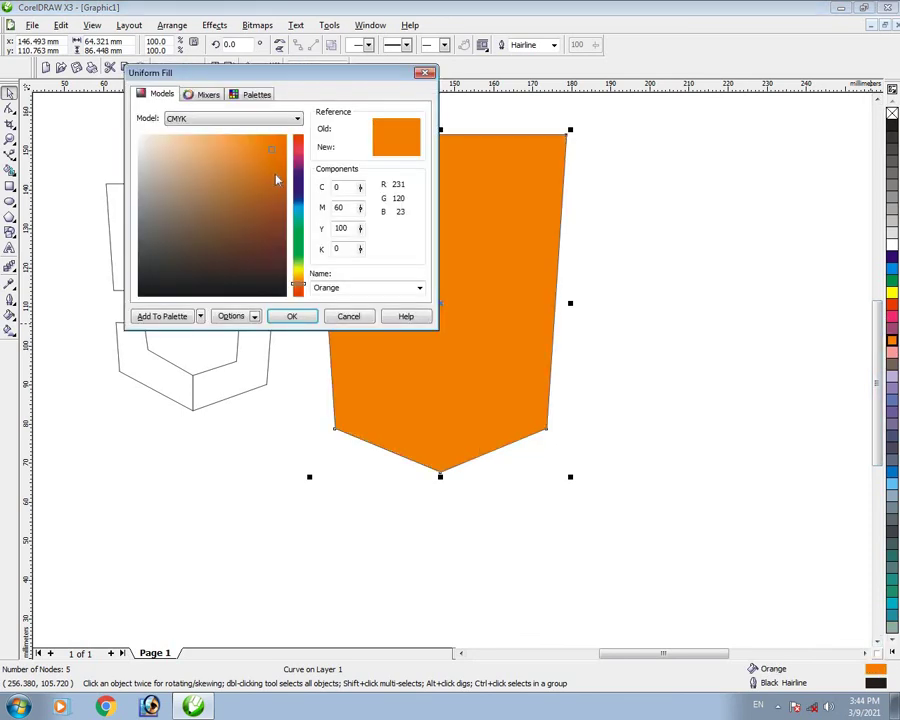
pyautogui.click(277, 179)
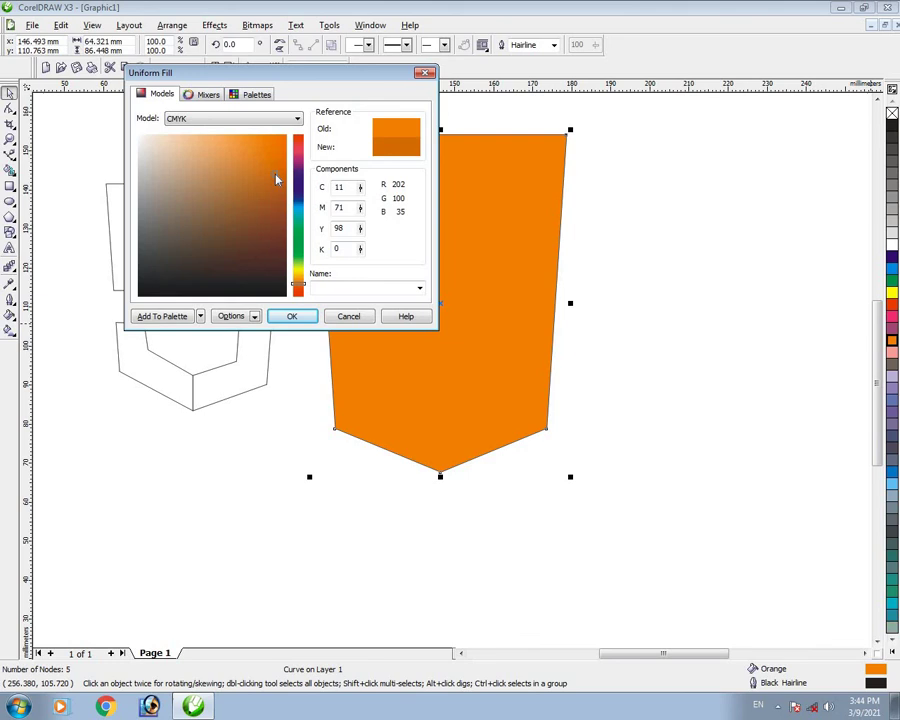
pyautogui.click(291, 317)
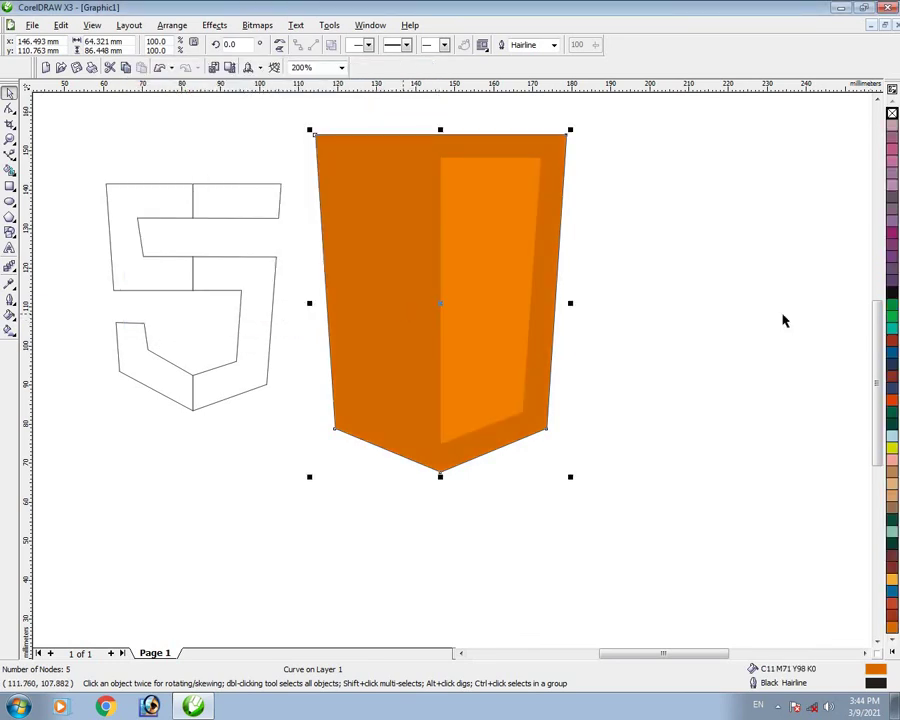
pyautogui.click(669, 340)
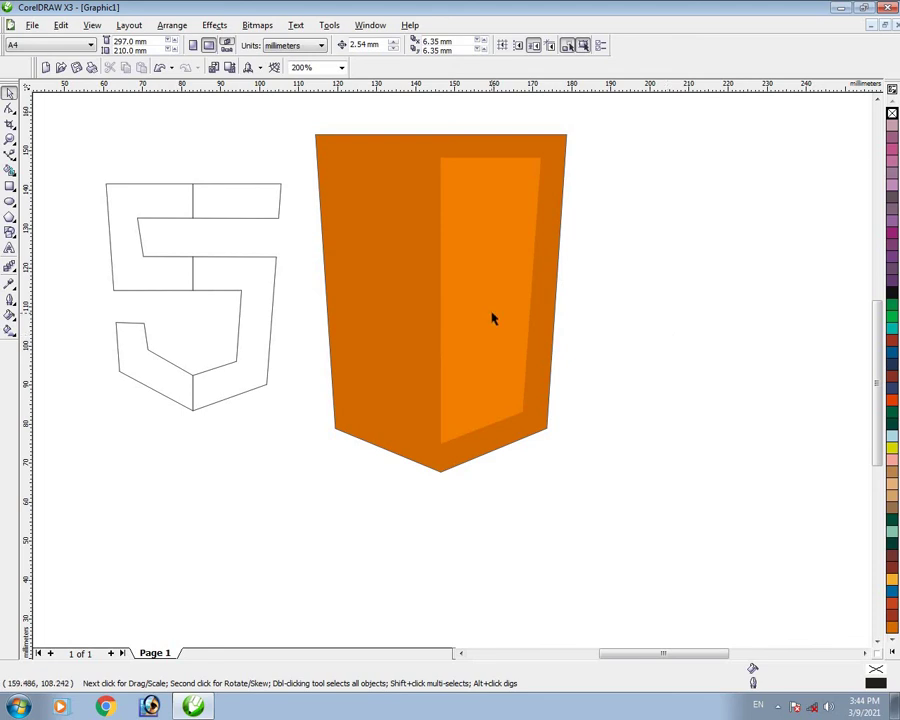
pyautogui.click(492, 311)
pyautogui.click(698, 339)
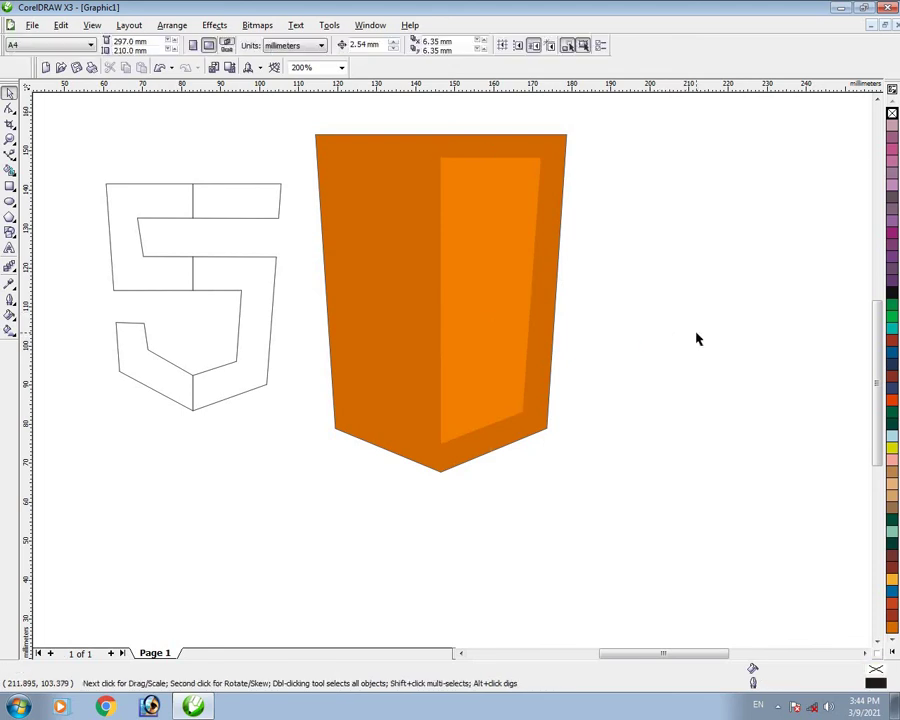
# Group the two pieces that form the right half of the numeral 5.
pyautogui.click(248, 294)
pyautogui.click(251, 458)
pyautogui.click(251, 211)
pyautogui.click(237, 444)
pyautogui.click(230, 205)
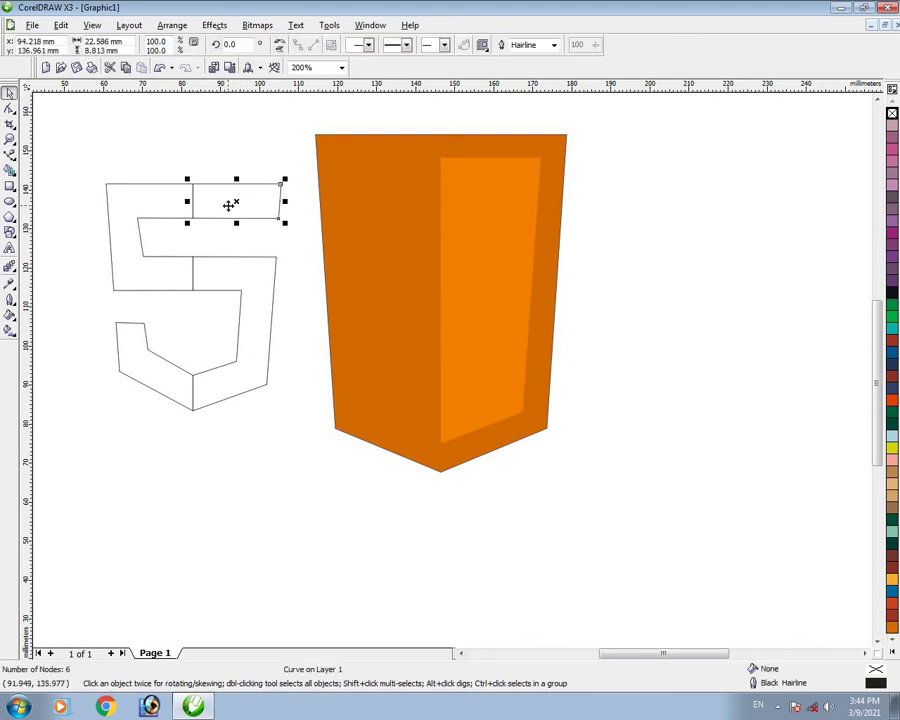
pyautogui.keyDown('shift'); pyautogui.click(248, 278); pyautogui.keyUp('shift')
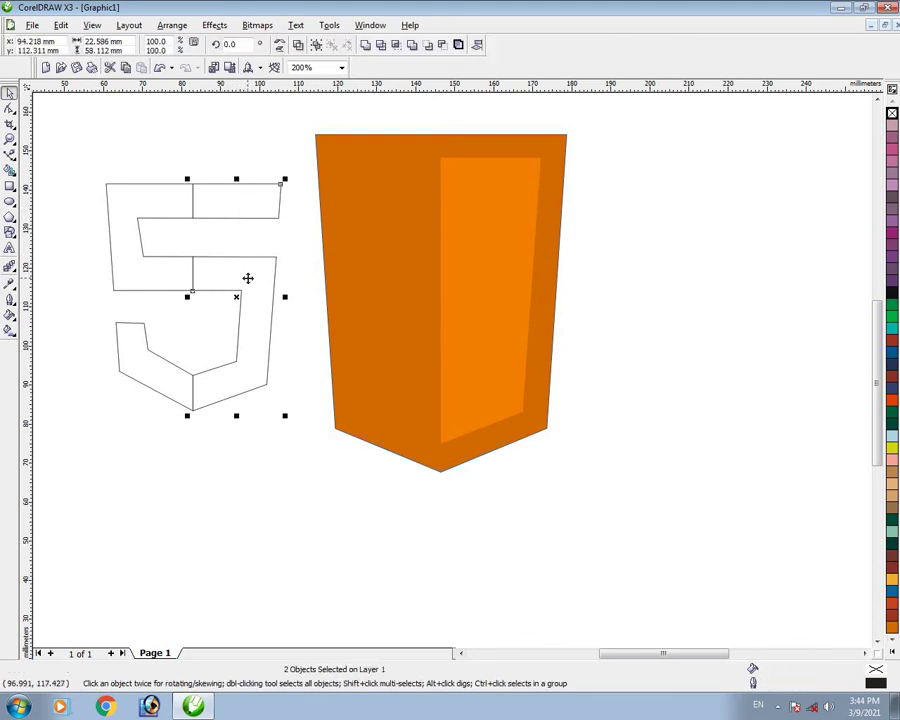
pyautogui.rightClick(248, 278)
pyautogui.click(264, 312)
pyautogui.click(270, 413)
# Group the two pieces that form the left half of the numeral 5.
pyautogui.click(134, 290)
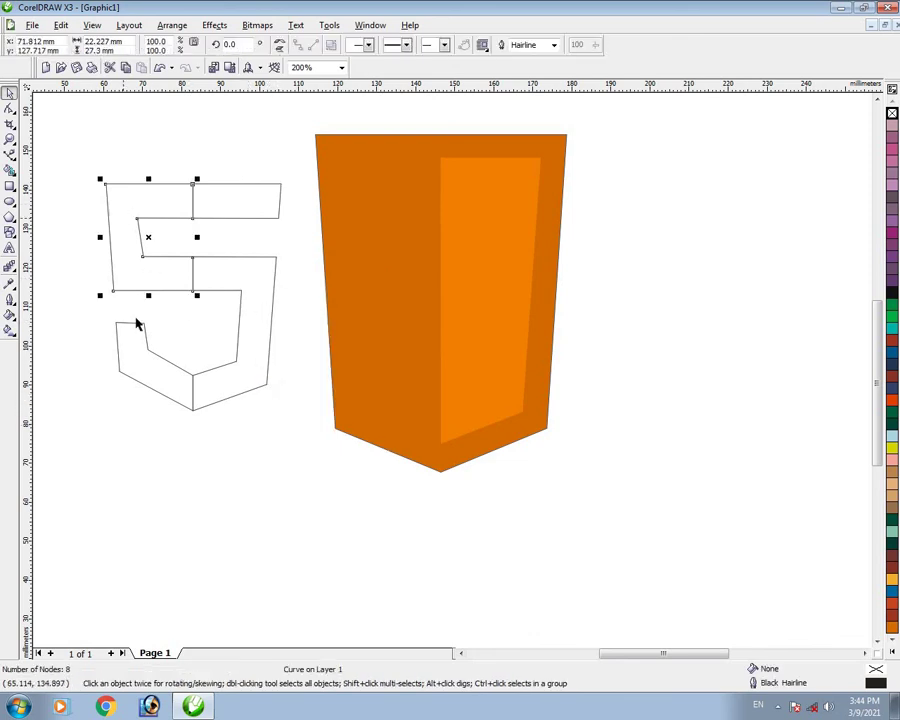
pyautogui.keyDown('shift'); pyautogui.click(141, 365); pyautogui.keyUp('shift')
pyautogui.rightClick(141, 358)
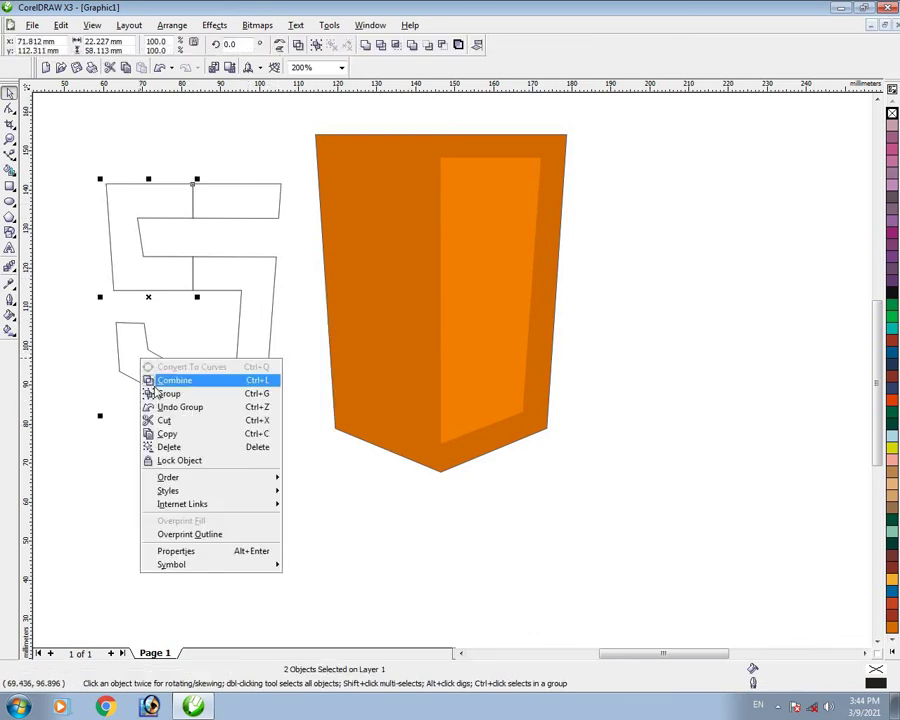
pyautogui.click(160, 394)
# Fill the right half of the numeral 5 with white and undo the white outline applied to it.
pyautogui.click(250, 340)
pyautogui.click(254, 306)
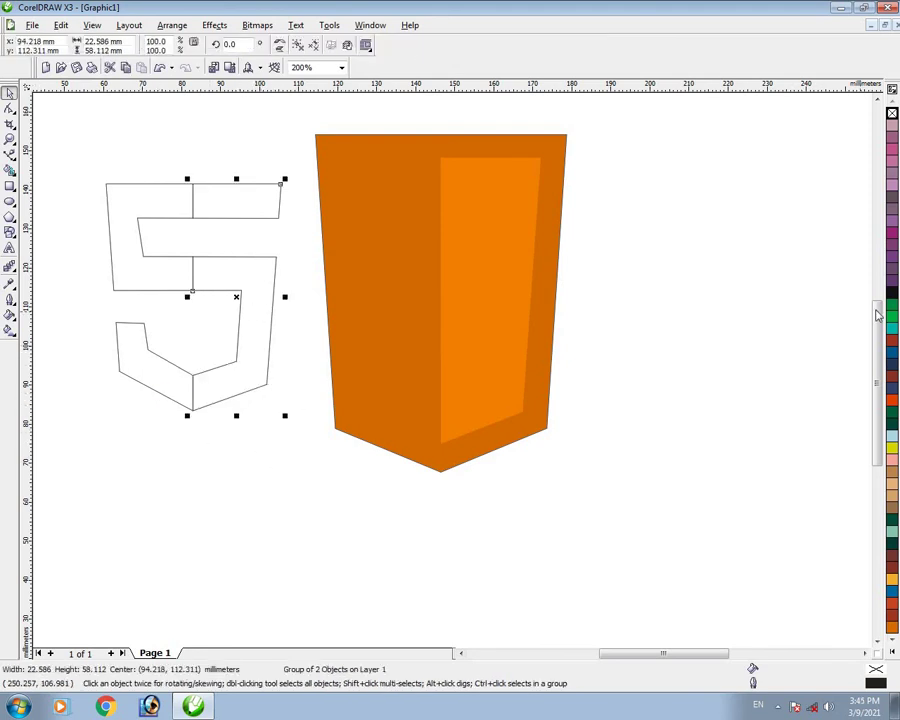
pyautogui.click(890, 641)
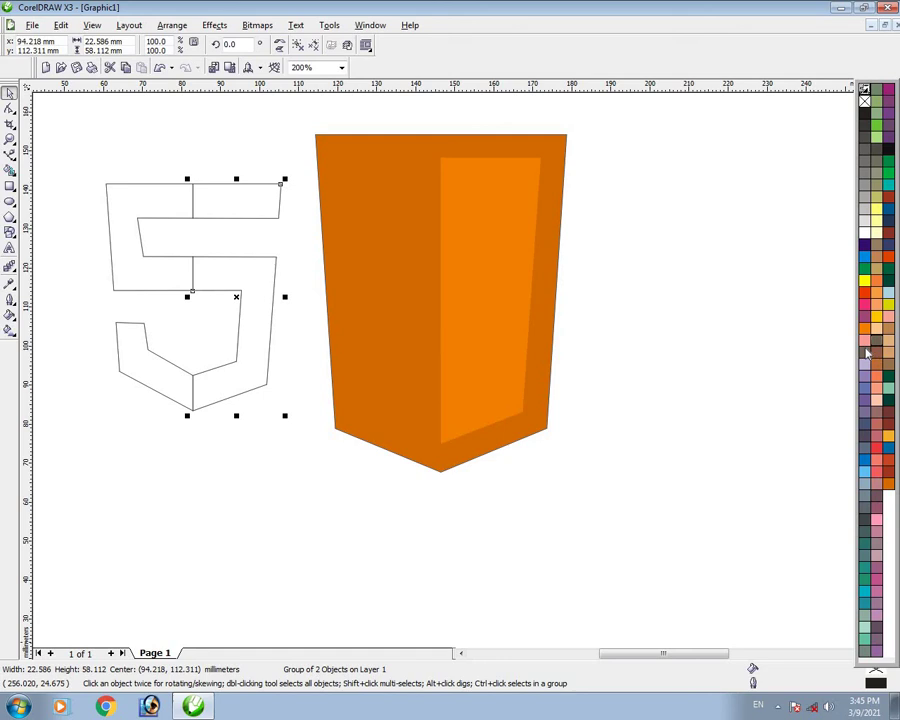
pyautogui.click(866, 236)
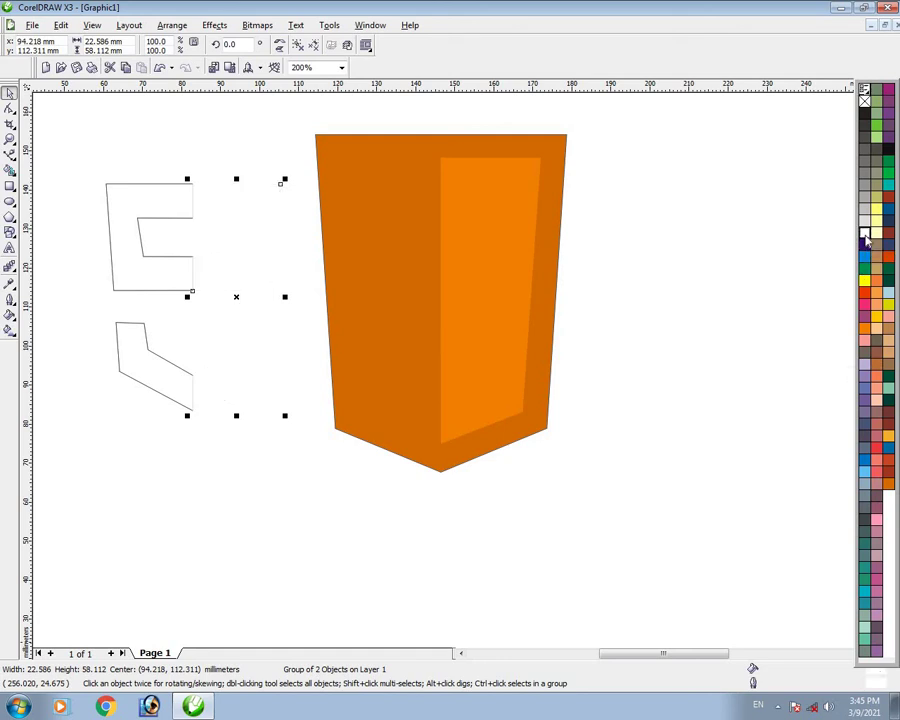
pyautogui.click(160, 67)
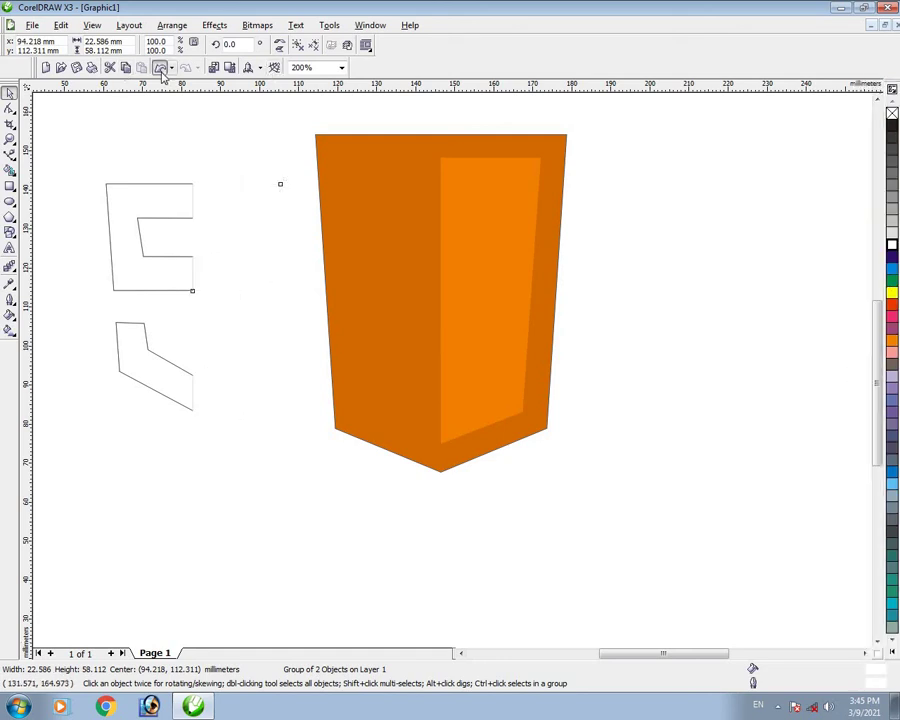
# Move both halves of the numeral 5 right onto the shield, centred at about x 146.6 mm.
pyautogui.moveTo(74, 127); pyautogui.dragTo(299, 454)
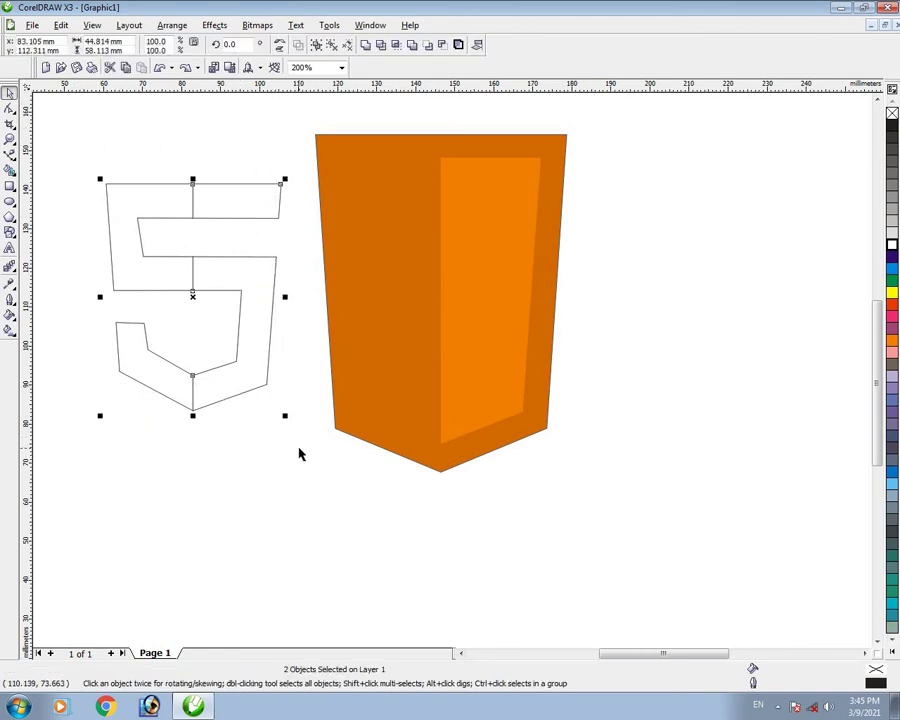
pyautogui.press('Right')
pyautogui.press('Right')
pyautogui.press('Right')
pyautogui.press('Right')
pyautogui.press('Right')
pyautogui.press('Right')
pyautogui.press('Right')
pyautogui.press('Right')
pyautogui.press('Right')
pyautogui.press('Right')
pyautogui.press('Right')
pyautogui.press('Right')
pyautogui.press('Right')
pyautogui.press('Right')
pyautogui.press('Right')
pyautogui.press('Right')
pyautogui.press('Right')
pyautogui.press('Right')
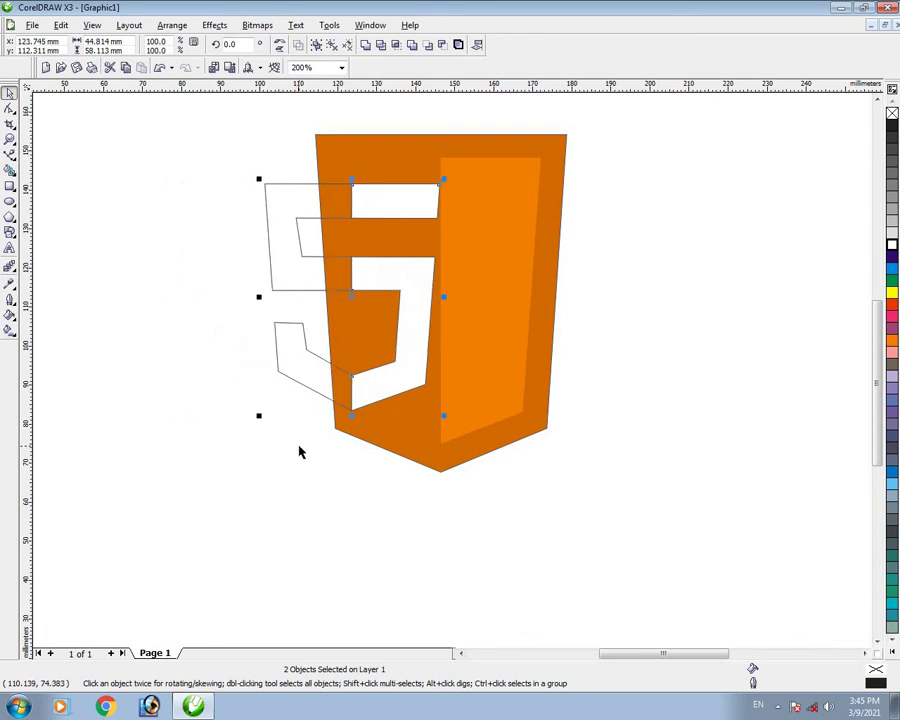
pyautogui.press('Right')
pyautogui.press('Right')
pyautogui.press('Right')
pyautogui.press('Right')
pyautogui.press('Right')
pyautogui.press('Right')
pyautogui.press('Right')
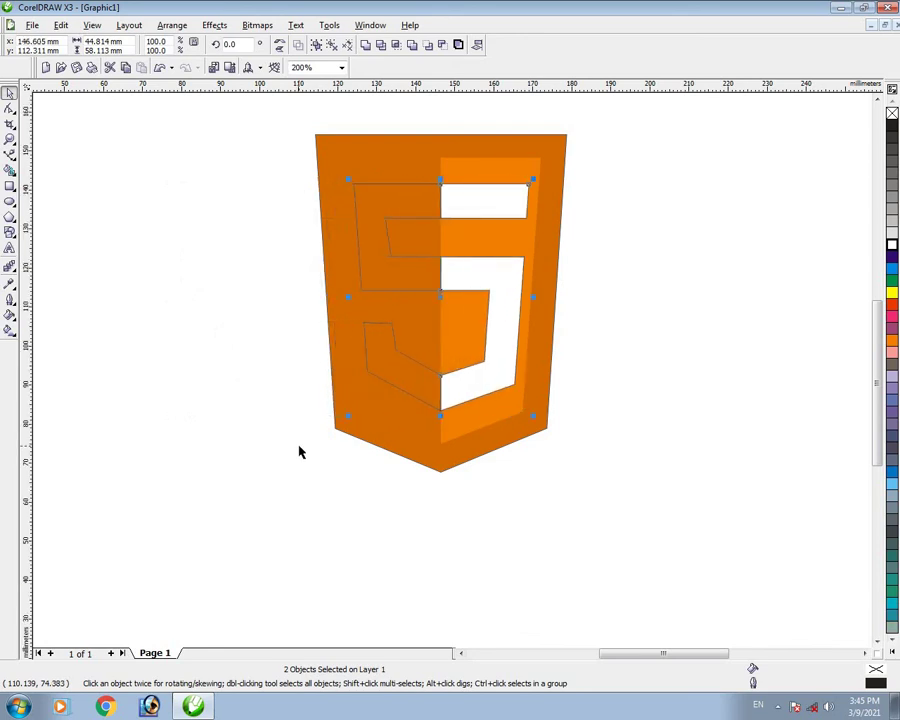
pyautogui.click(590, 328)
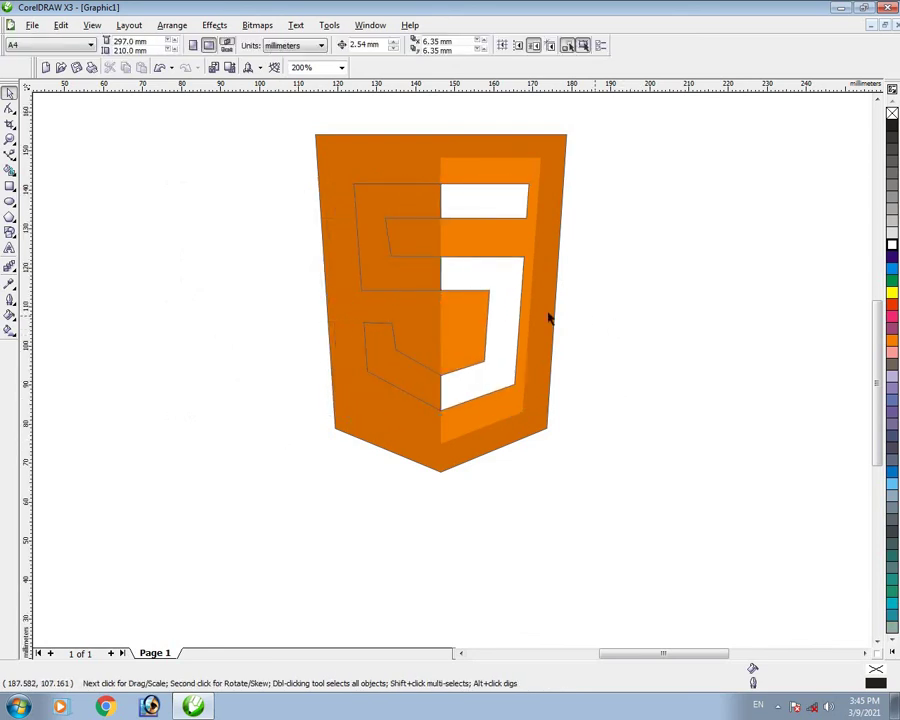
# Make the outline of the 5's right half white and colour the left half's fill and outline light grey.
pyautogui.click(537, 309)
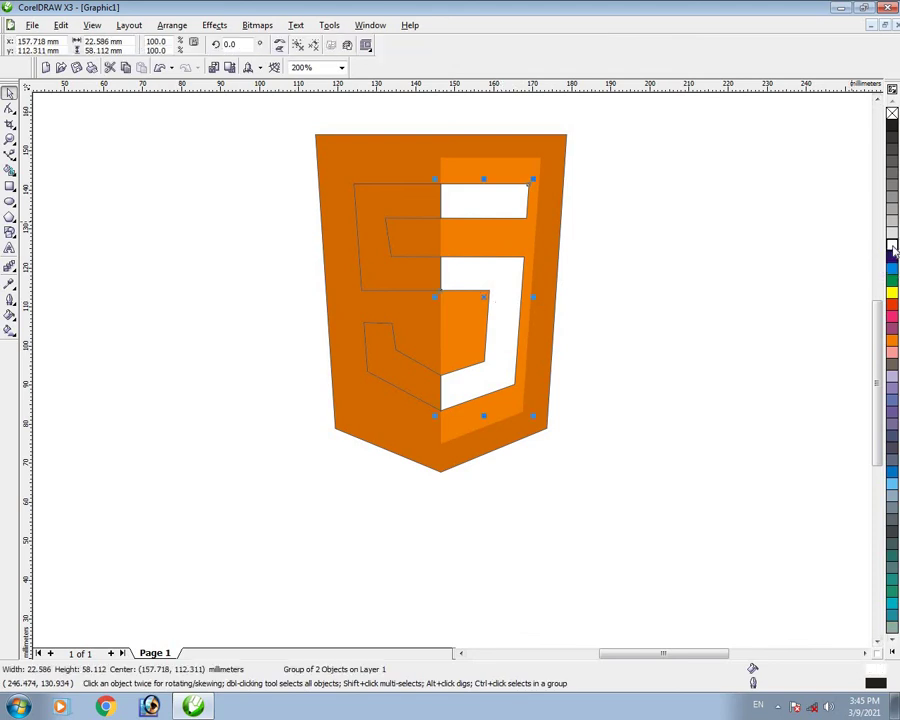
pyautogui.click(718, 394)
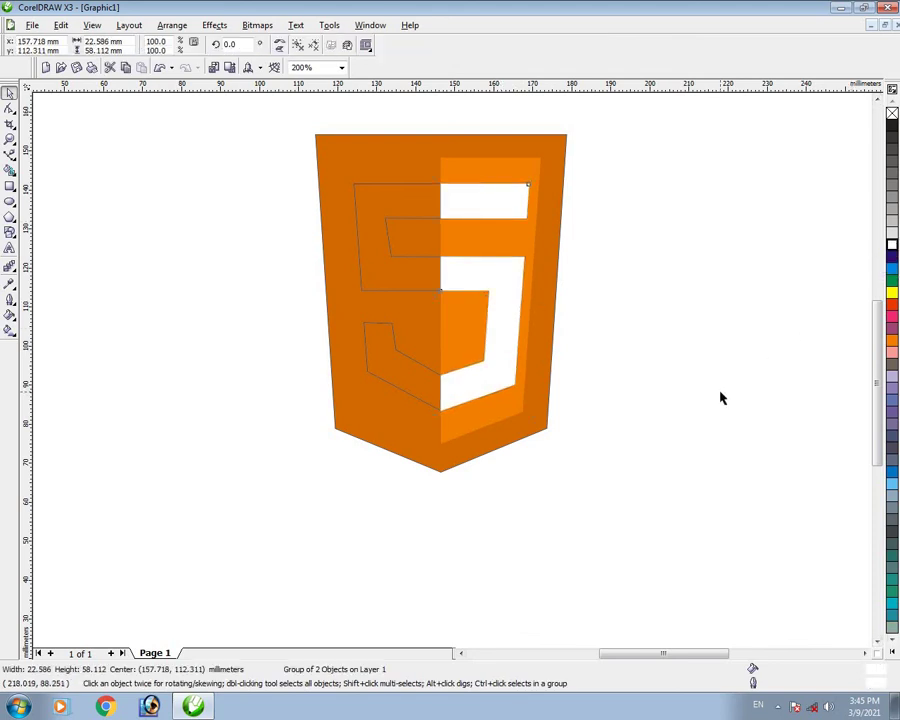
pyautogui.click(378, 270)
pyautogui.click(892, 235)
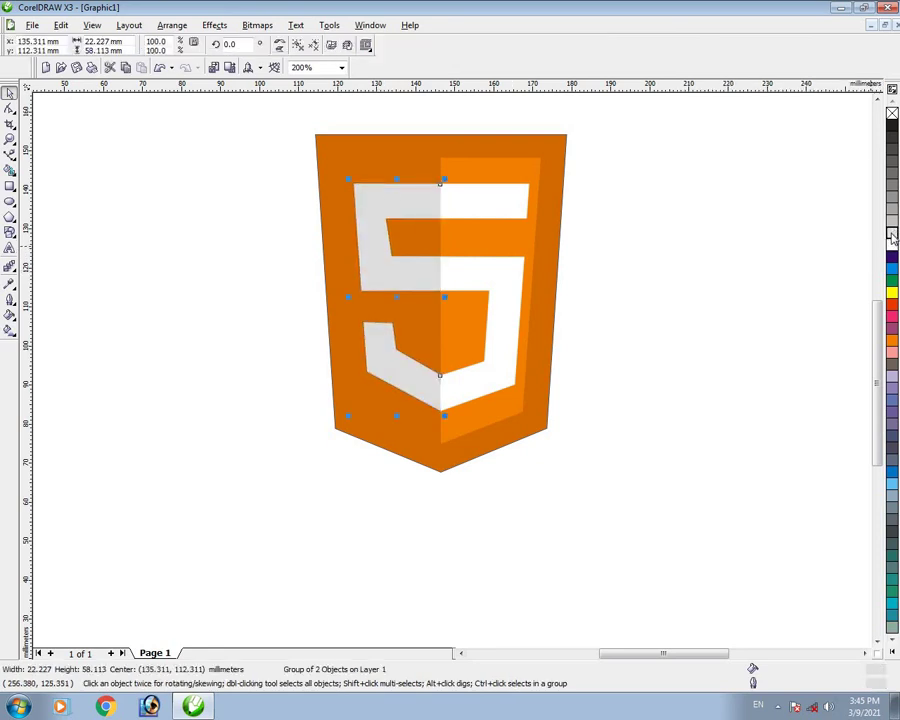
pyautogui.click(698, 355)
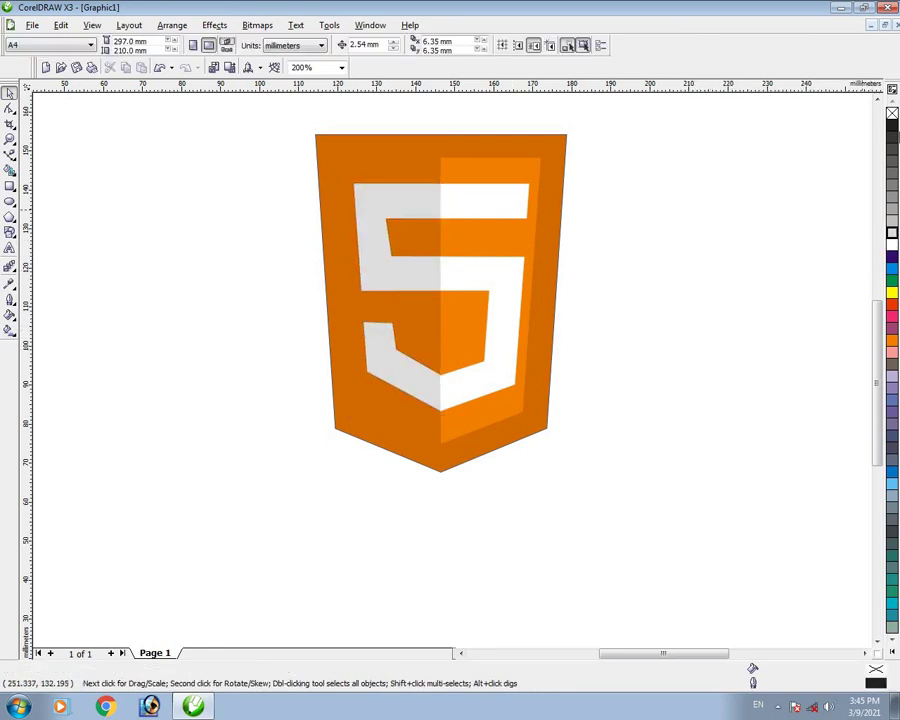
# Remove the black hairline outline from the outer shield shape.
pyautogui.click(878, 100)
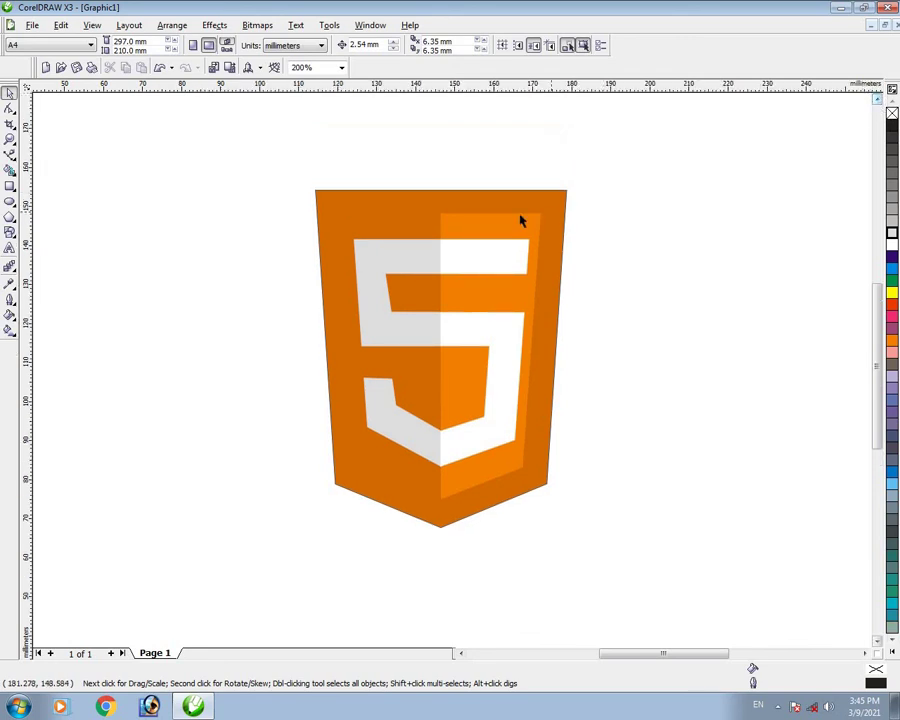
pyautogui.click(392, 217)
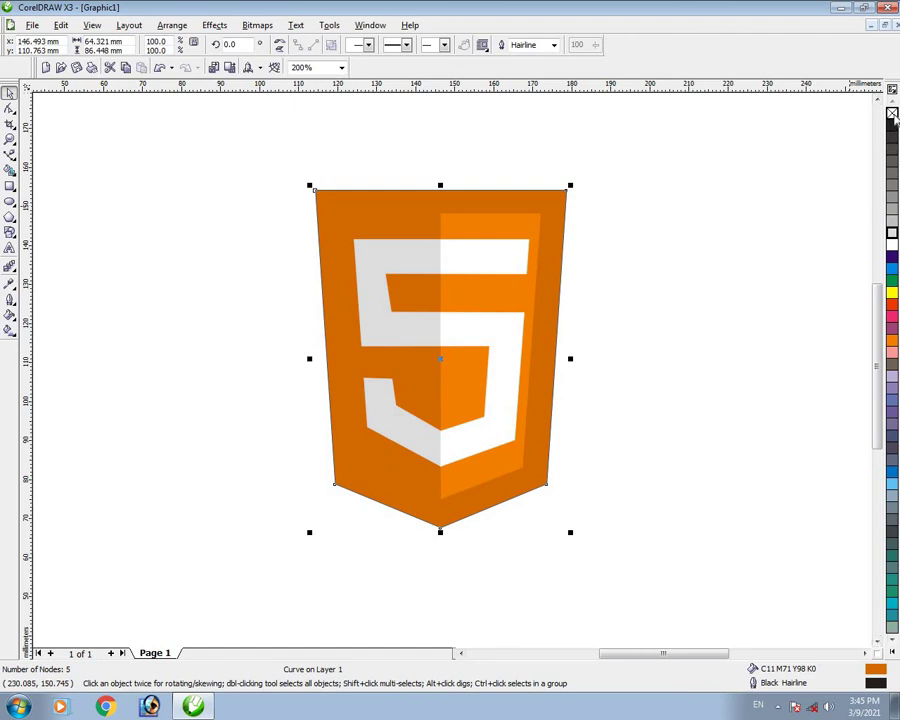
pyautogui.click(700, 300)
pyautogui.press('F3')
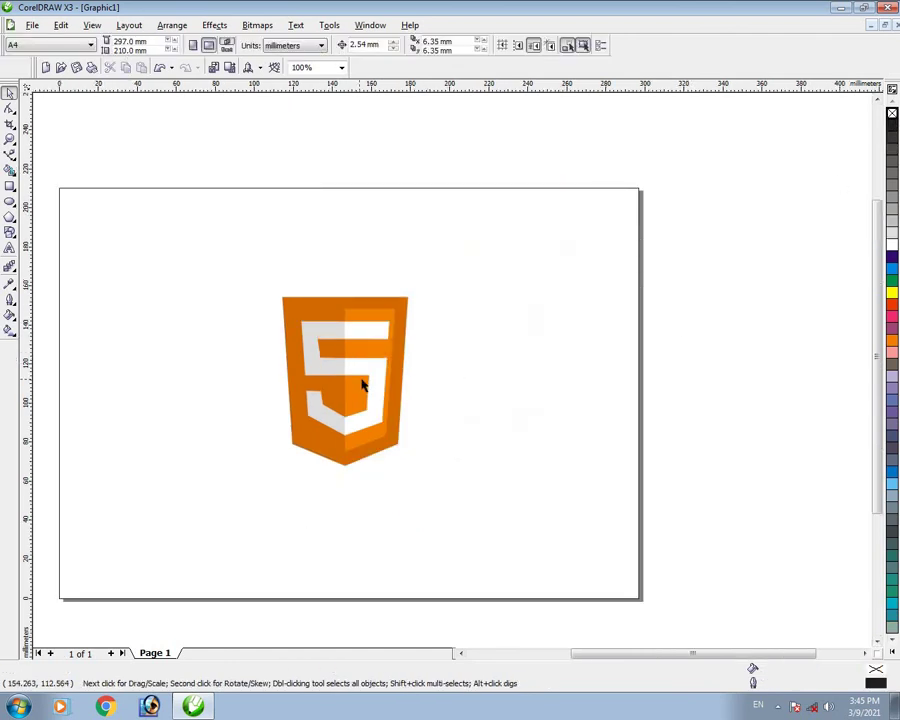
pyautogui.scroll(1, 364, 385)
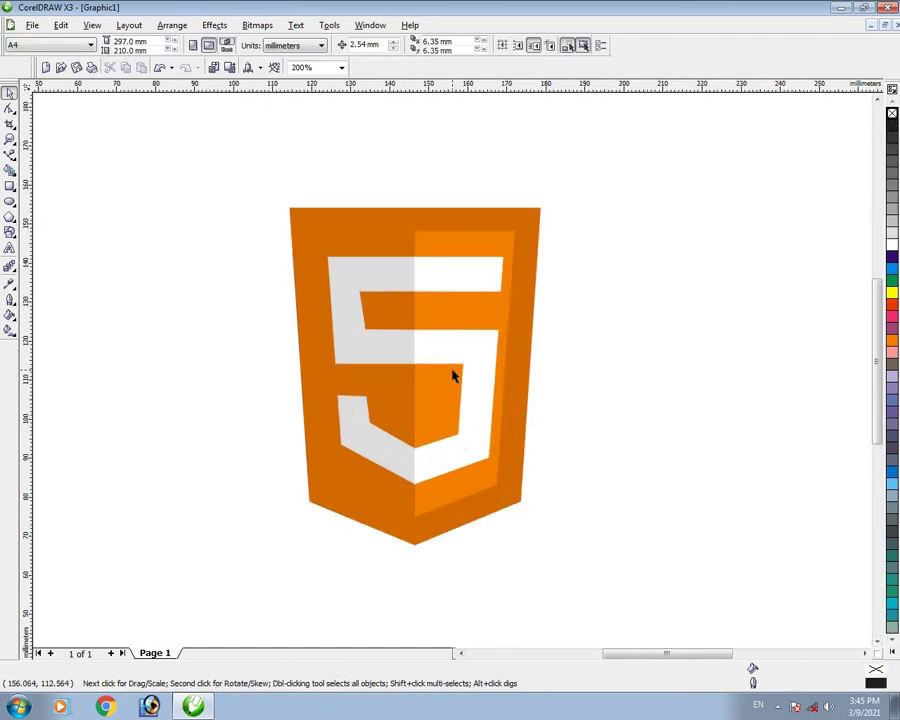
pyautogui.click(877, 101)
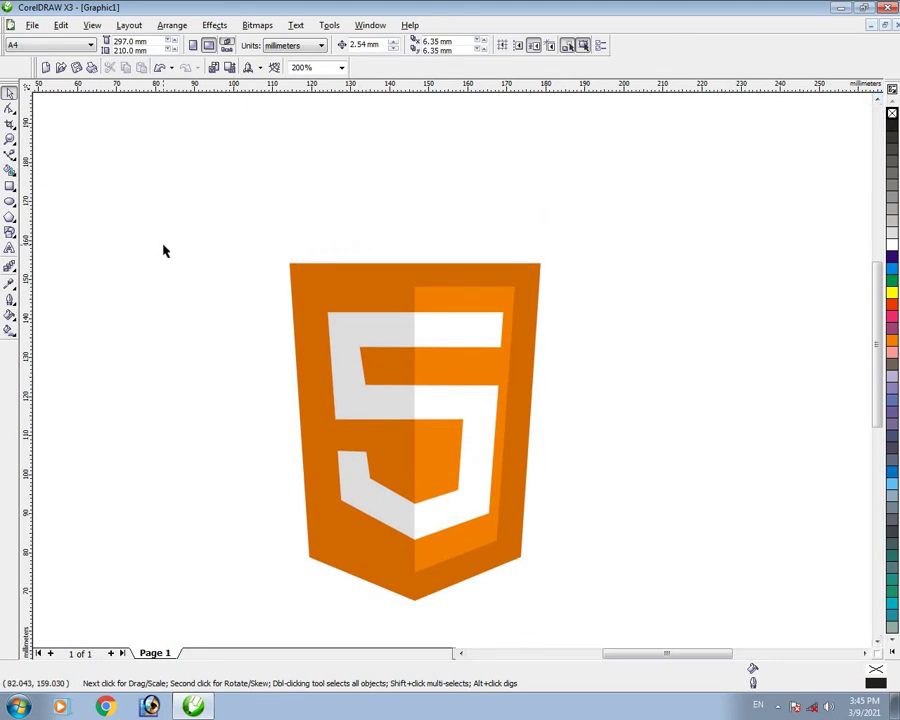